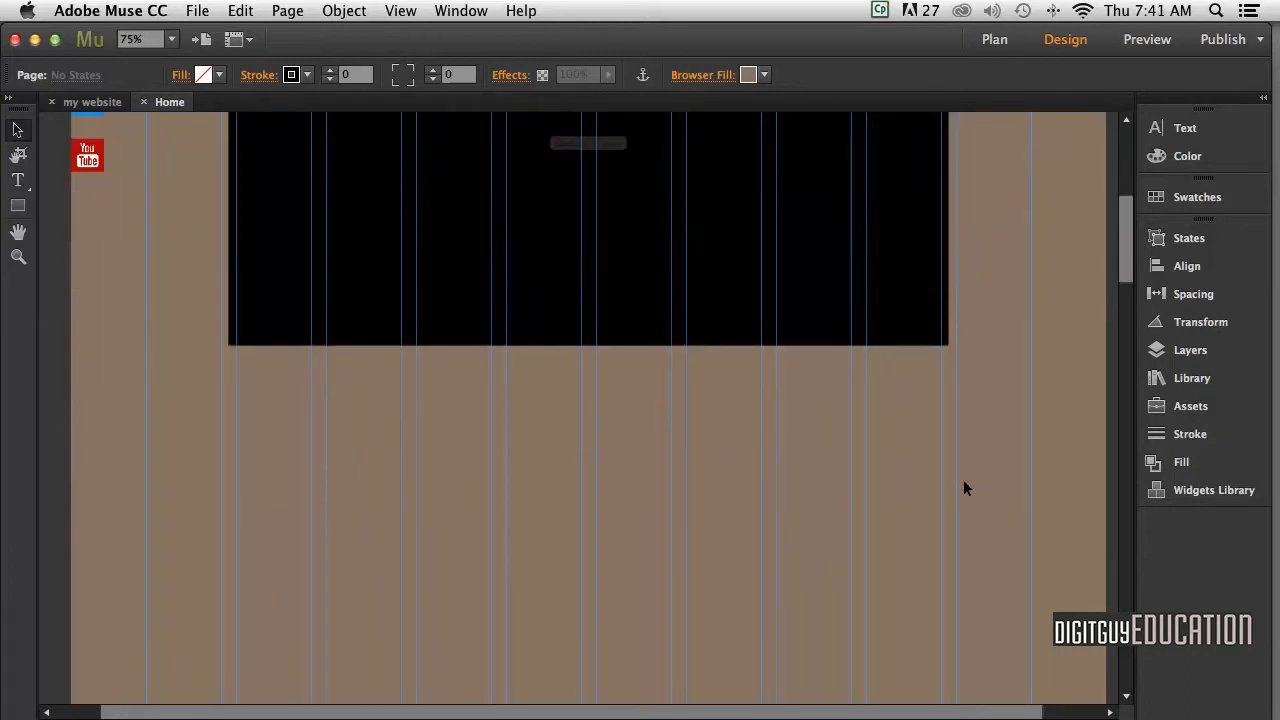
- Move the BRANDING heading bar together with its text up to sit directly beneath the black video frame
{"action": "key", "text": "super+minus"}
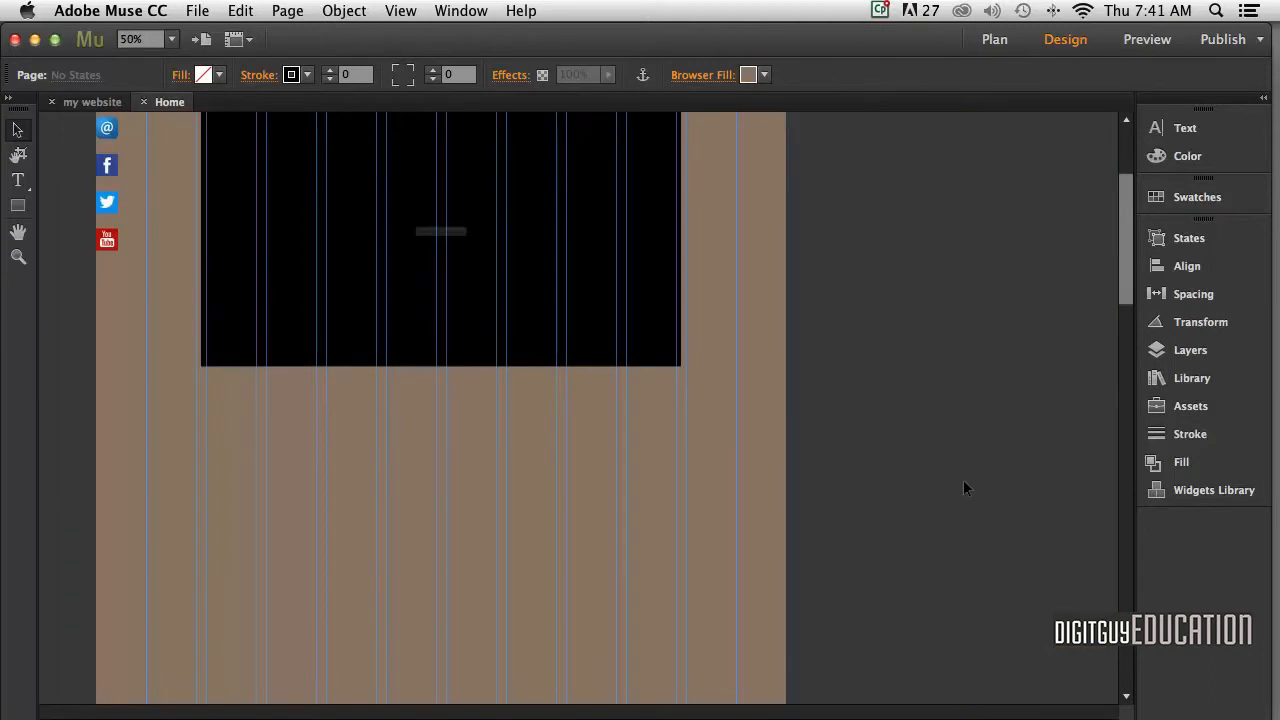
{"action": "left_click_drag", "start_coordinate": [846, 468], "coordinate": [983, 473]}
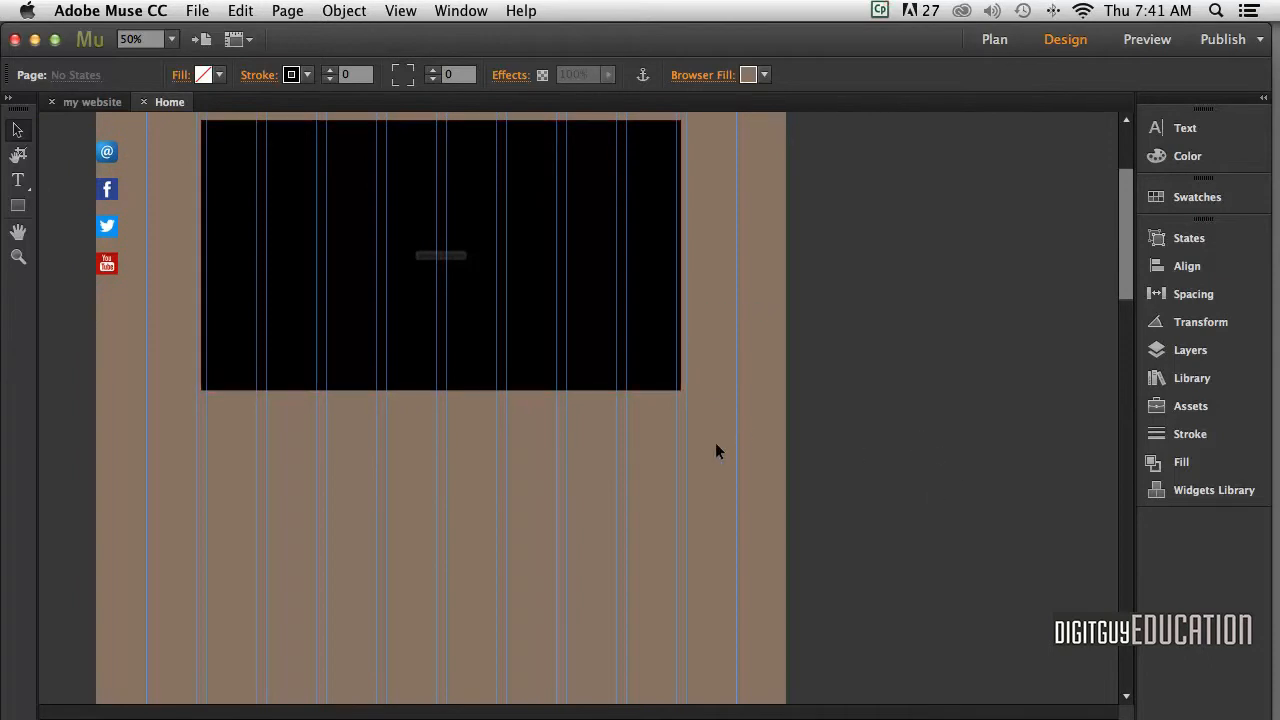
{"action": "scroll", "coordinate": [716, 441], "scroll_direction": "down", "scroll_amount": 10}
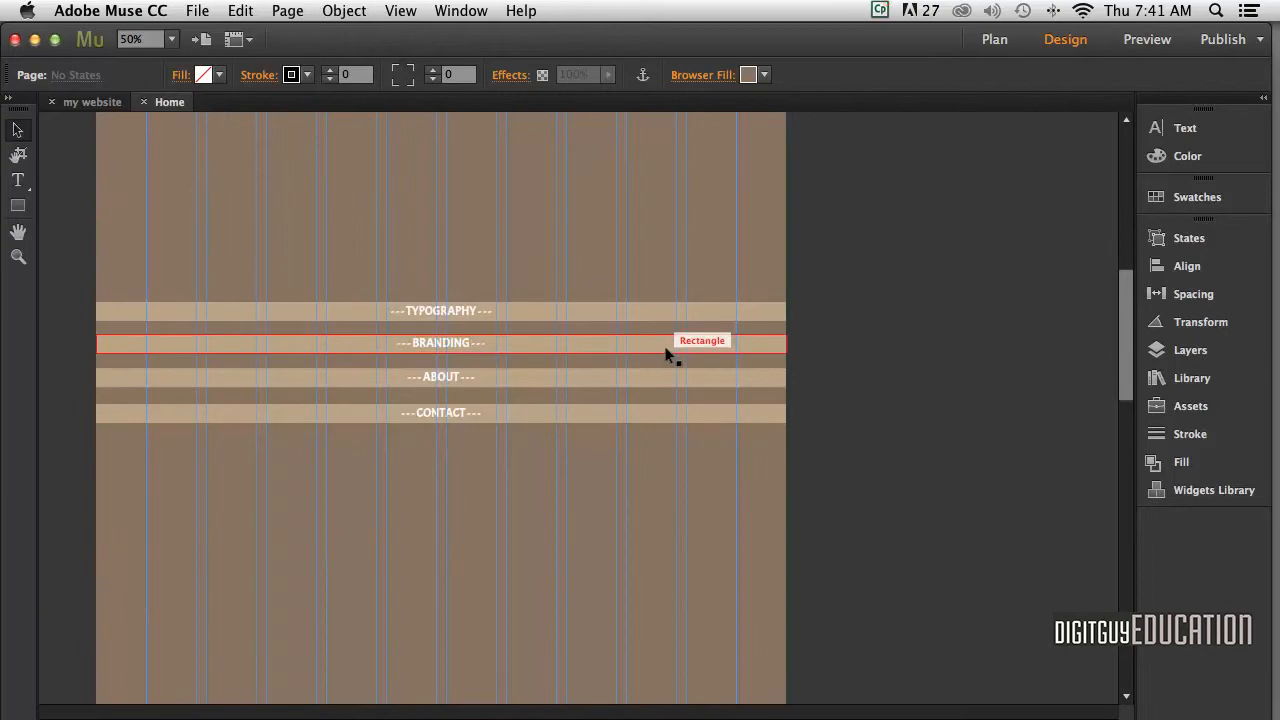
{"action": "left_click", "coordinate": [666, 348]}
{"action": "left_click", "coordinate": [500, 347], "text": "shift"}
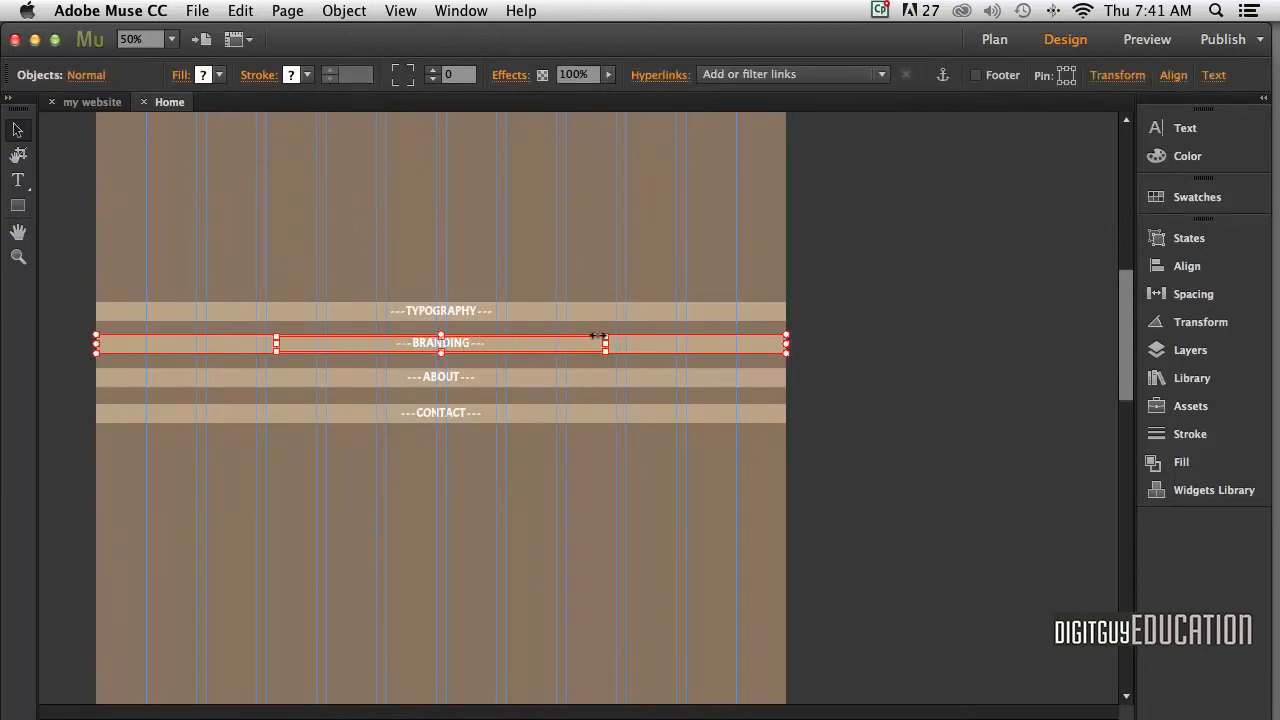
{"action": "left_click_drag", "start_coordinate": [671, 339], "coordinate": [670, 165]}
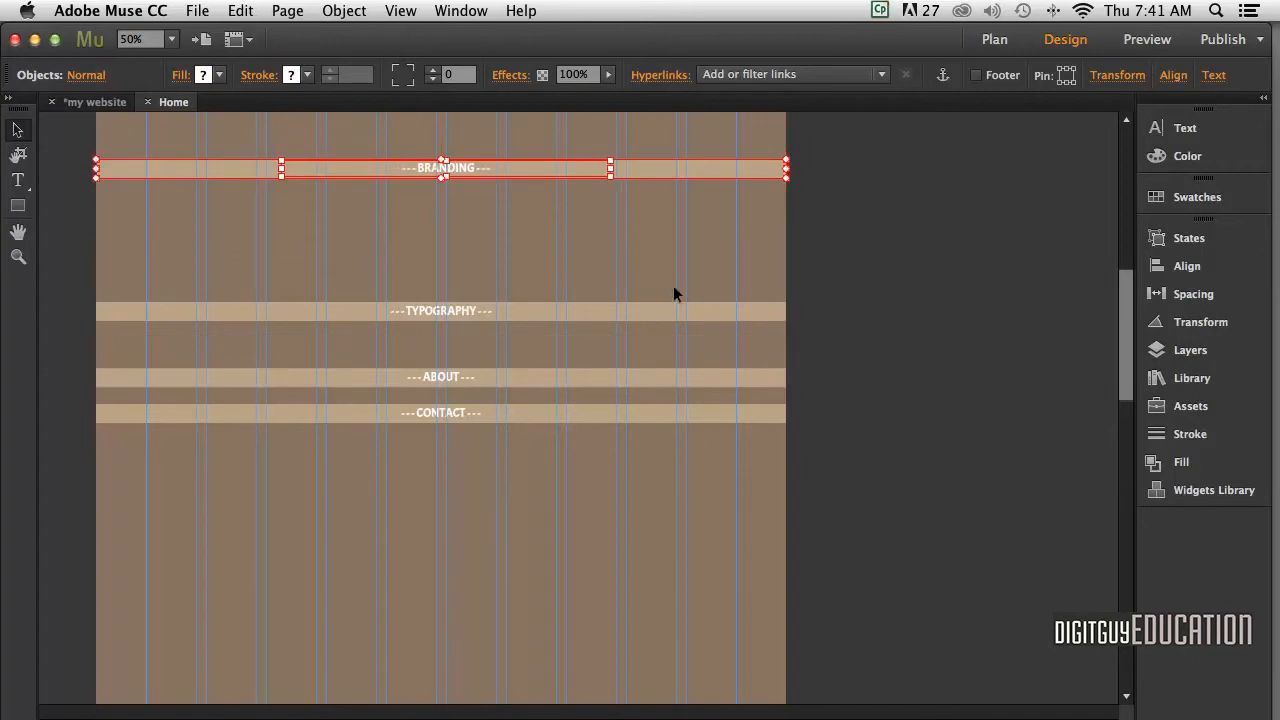
{"action": "left_click_drag", "start_coordinate": [647, 231], "coordinate": [683, 574]}
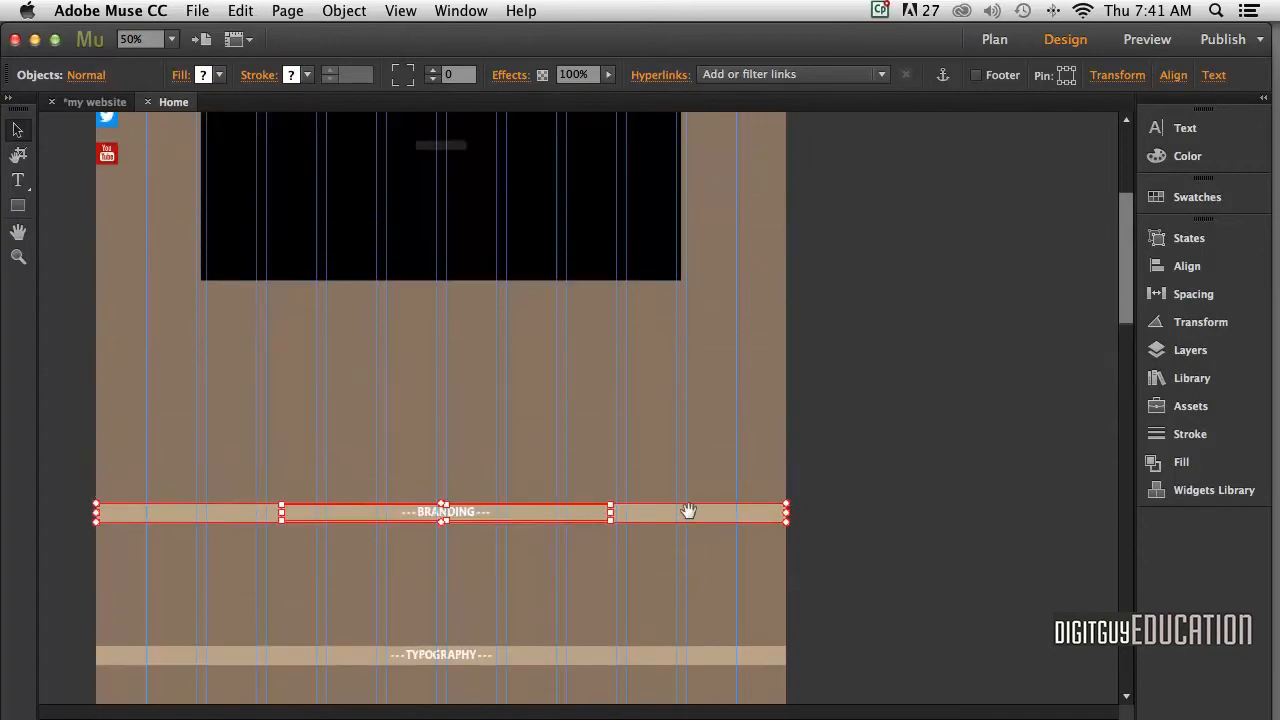
{"action": "left_click_drag", "start_coordinate": [700, 519], "coordinate": [697, 305]}
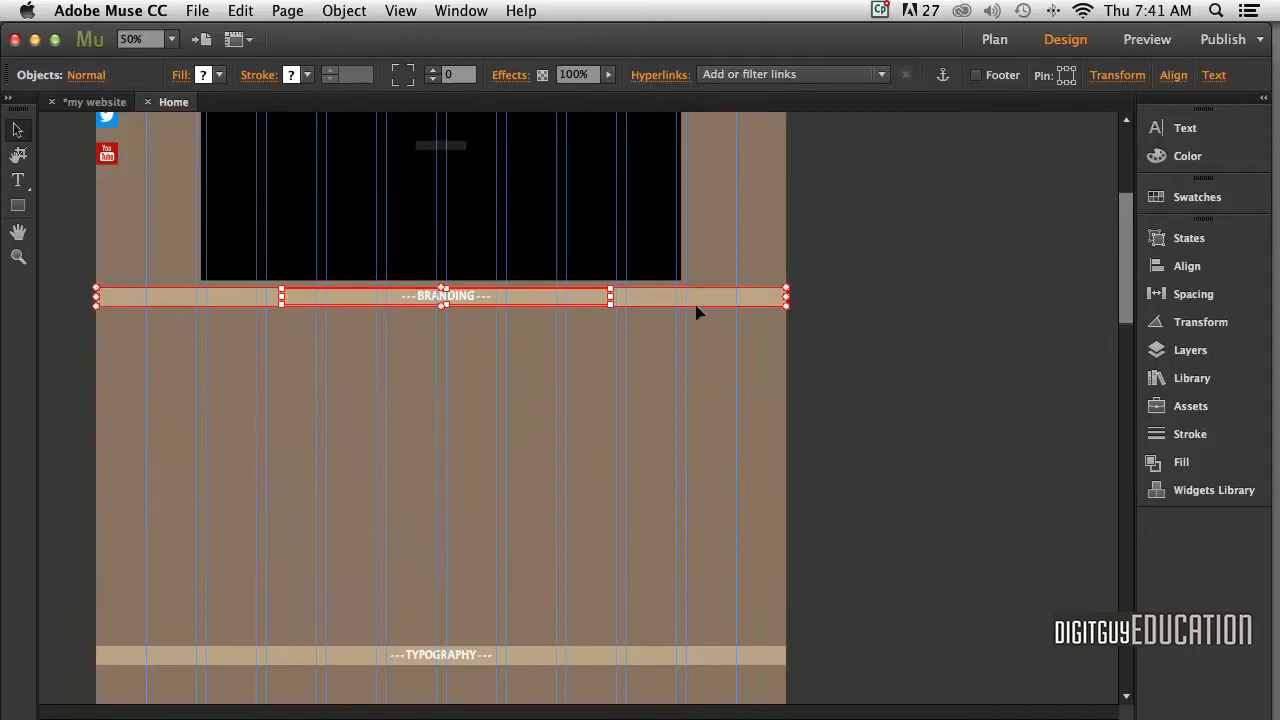
{"action": "left_click", "coordinate": [704, 380]}
- Move the TYPOGRAPHY, ABOUT and CONTACT heading bars together farther down the page to make room under BRANDING
{"action": "scroll", "coordinate": [697, 410], "scroll_direction": "down", "scroll_amount": 6}
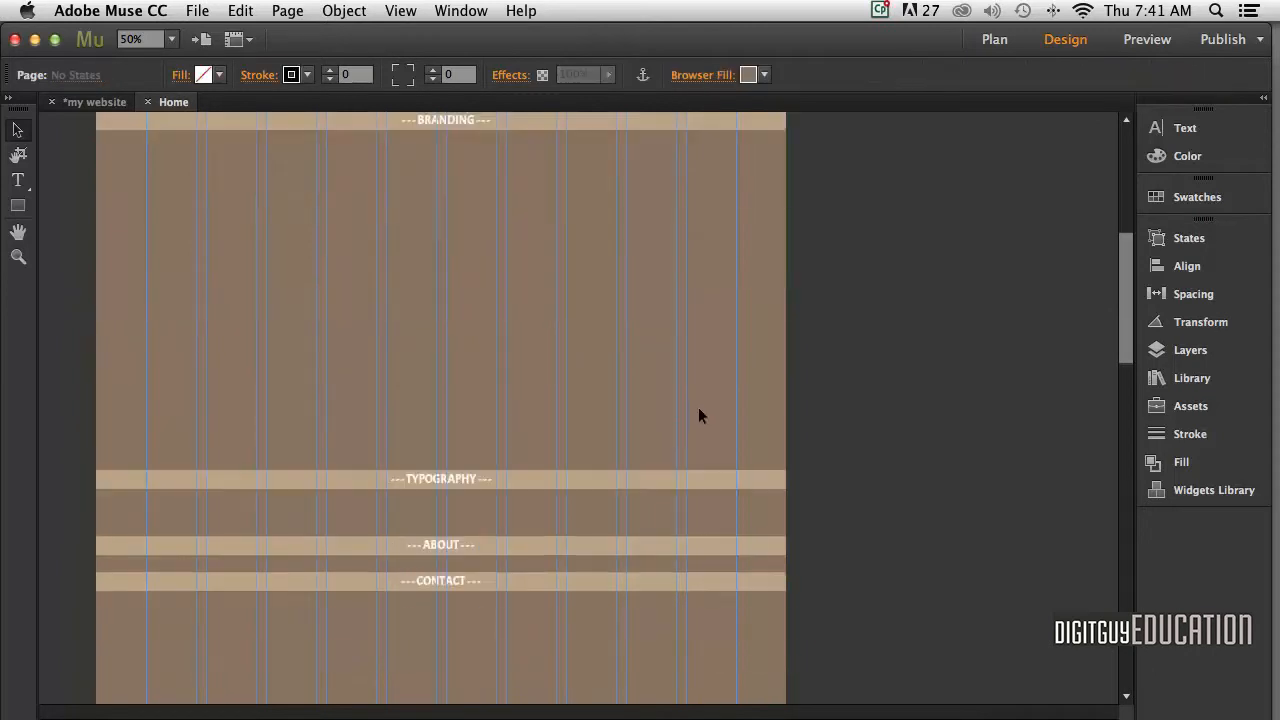
{"action": "key", "text": "super+minus"}
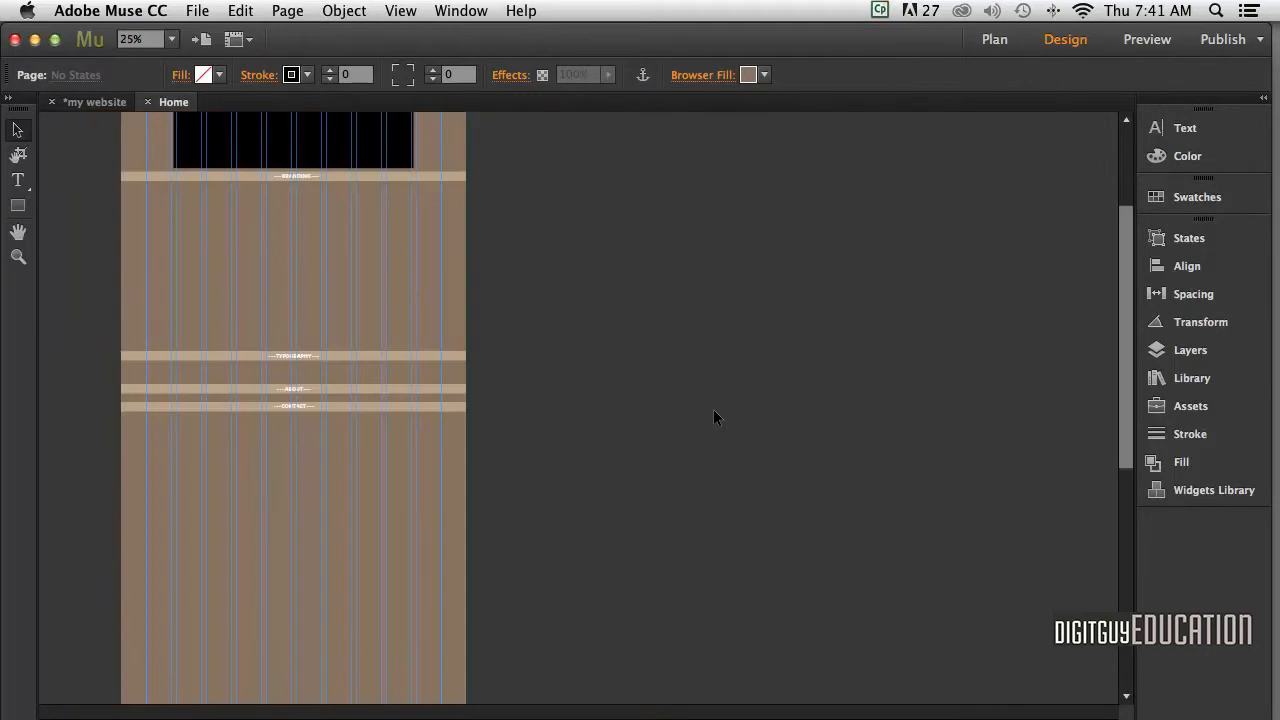
{"action": "left_click_drag", "start_coordinate": [168, 298], "coordinate": [497, 527]}
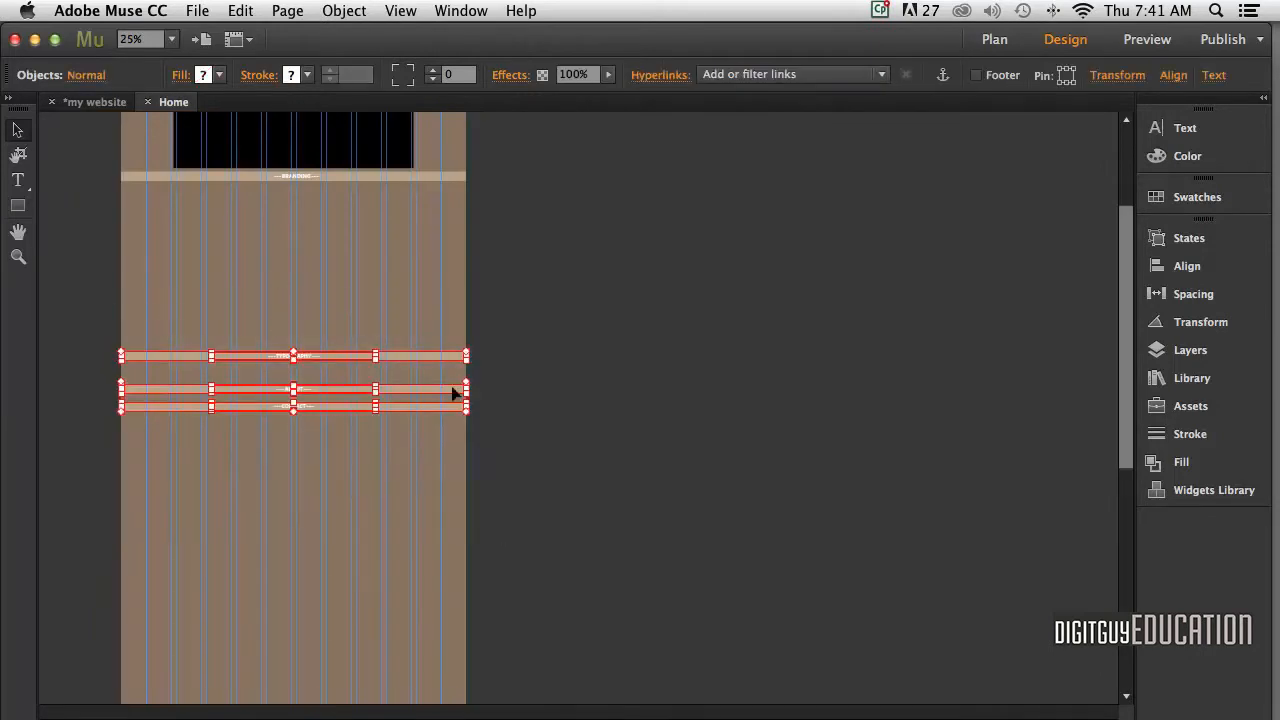
{"action": "left_click_drag", "start_coordinate": [418, 370], "coordinate": [408, 669]}
{"action": "scroll", "coordinate": [420, 290], "scroll_direction": "up", "scroll_amount": 5}
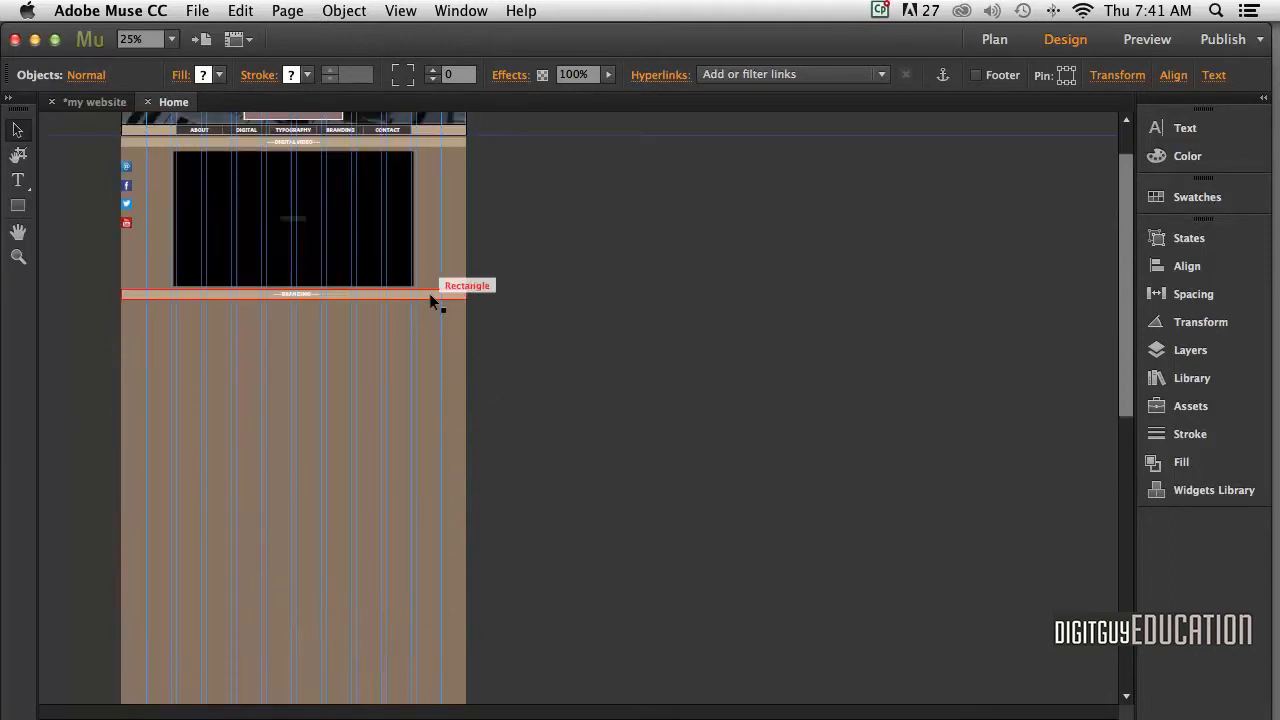
- Load Brand1.jpg through Brand4.jpg from the images folder for placing on the page
{"action": "key", "text": "super+equal"}
{"action": "scroll", "coordinate": [431, 298], "scroll_direction": "up", "scroll_amount": 8}
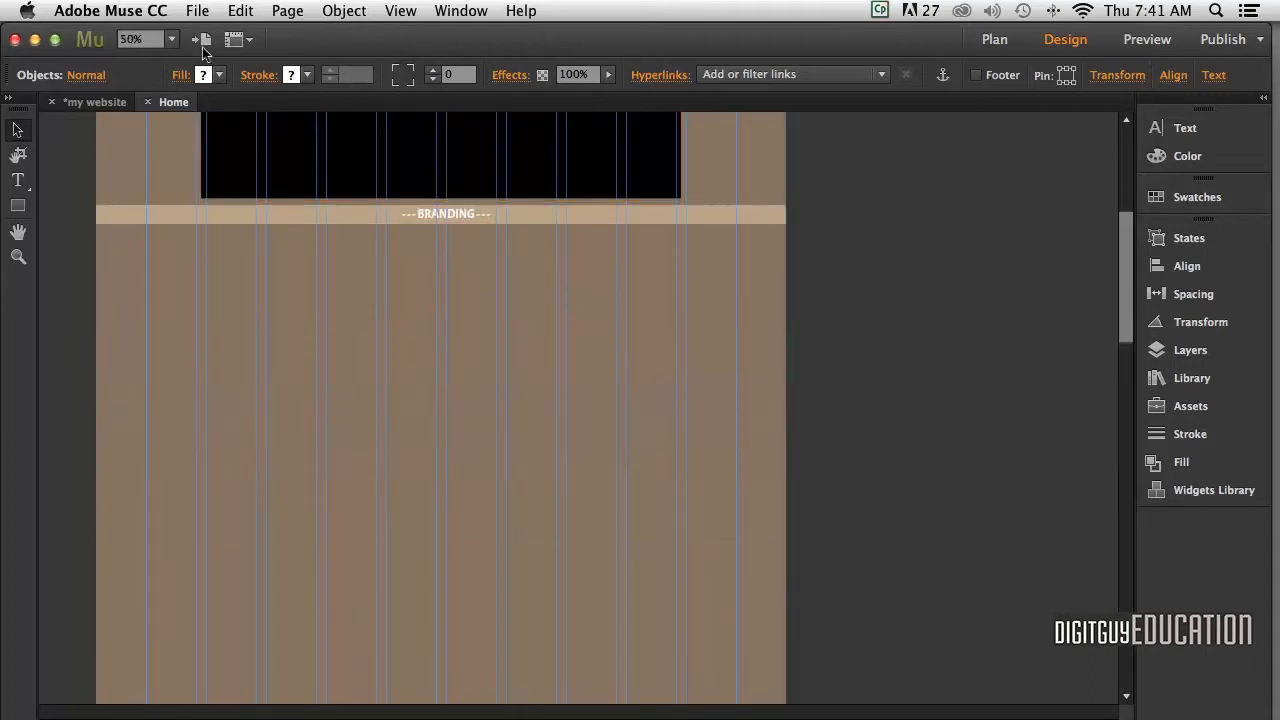
{"action": "left_click", "coordinate": [195, 10]}
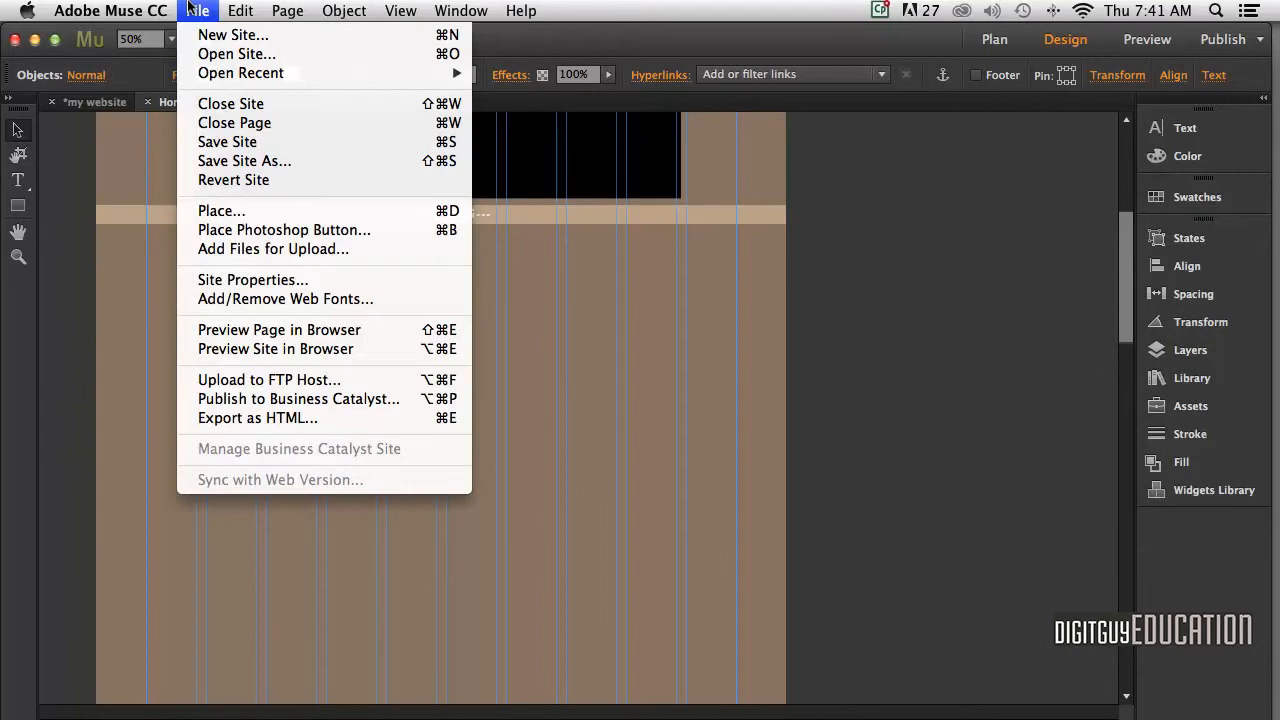
{"action": "left_click", "coordinate": [240, 211]}
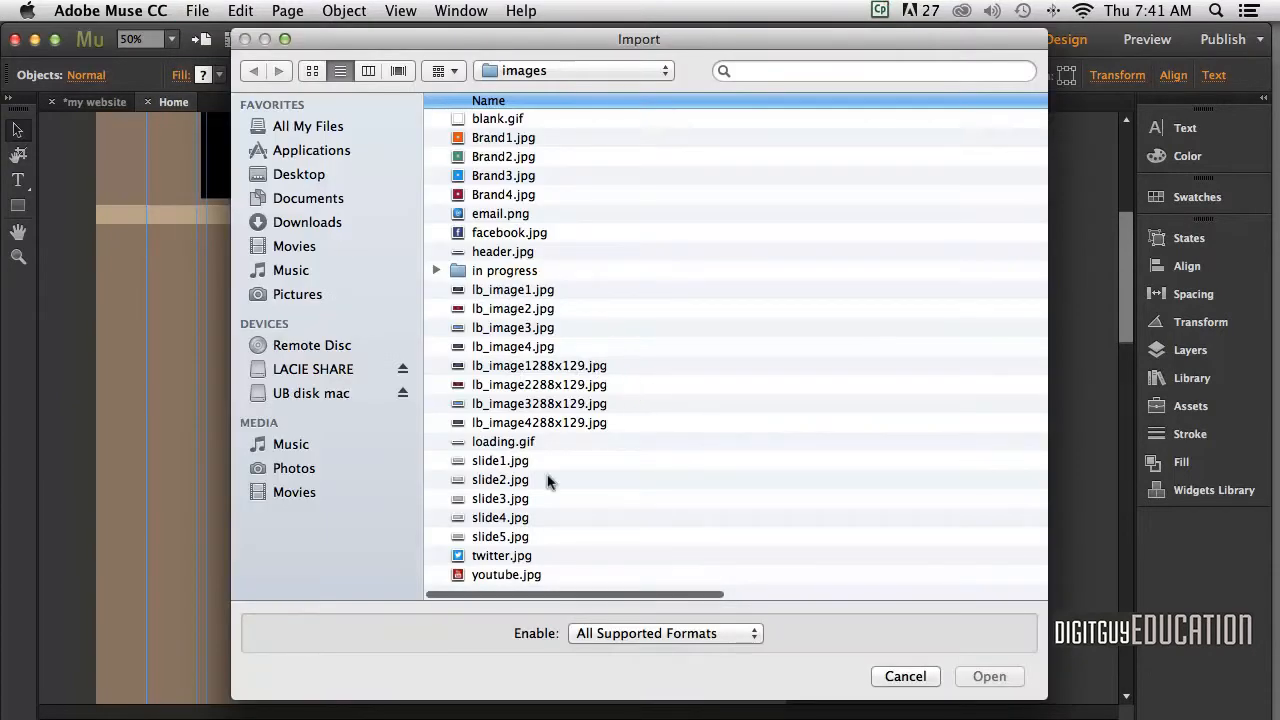
{"action": "left_click", "coordinate": [492, 137]}
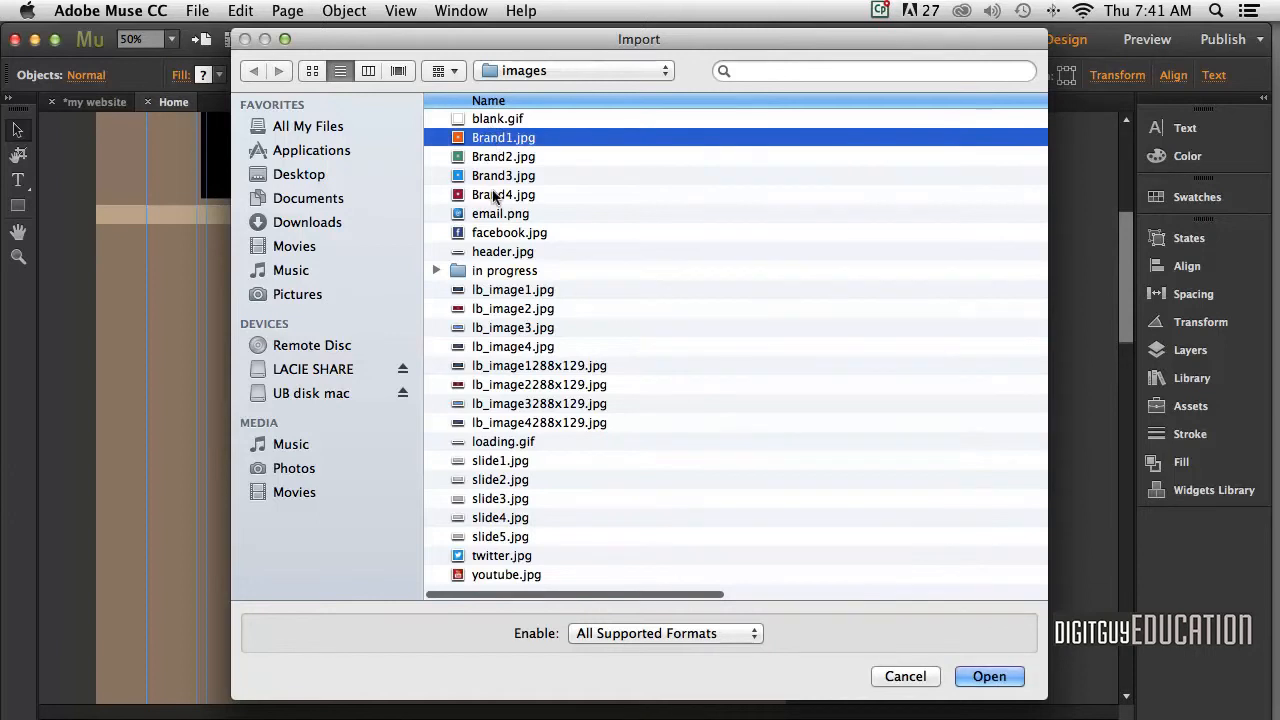
{"action": "left_click", "coordinate": [495, 195], "text": "shift"}
{"action": "left_click", "coordinate": [1000, 677]}
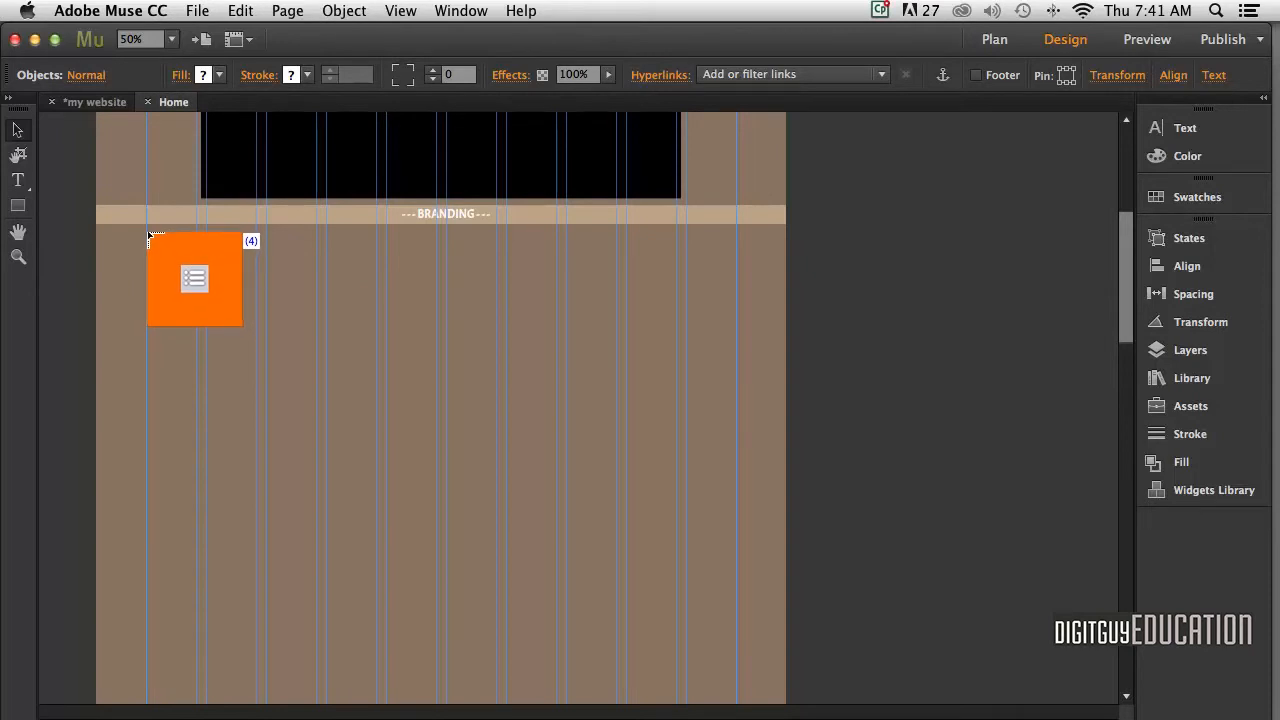
- Place the four brand images in a two-by-two grid beneath the BRANDING bar, aligned to the column guides with narrow gaps between them
{"action": "left_click", "coordinate": [148, 229]}
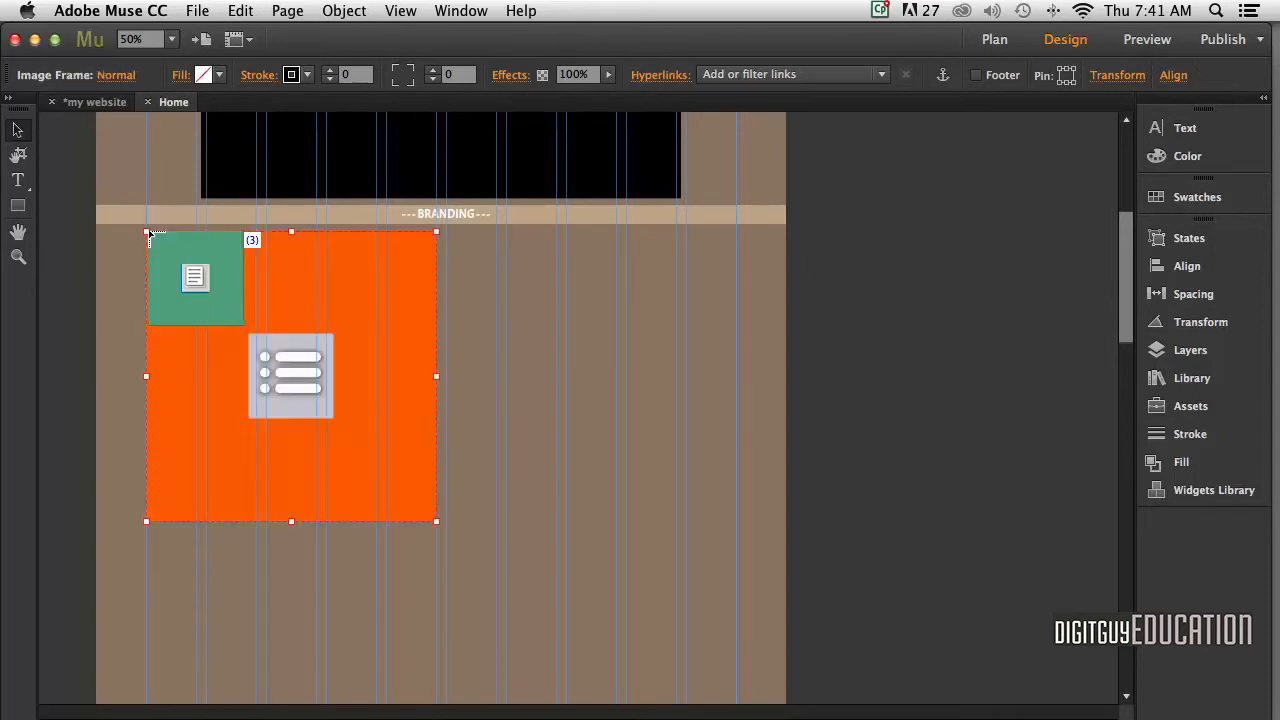
{"action": "left_click", "coordinate": [447, 233]}
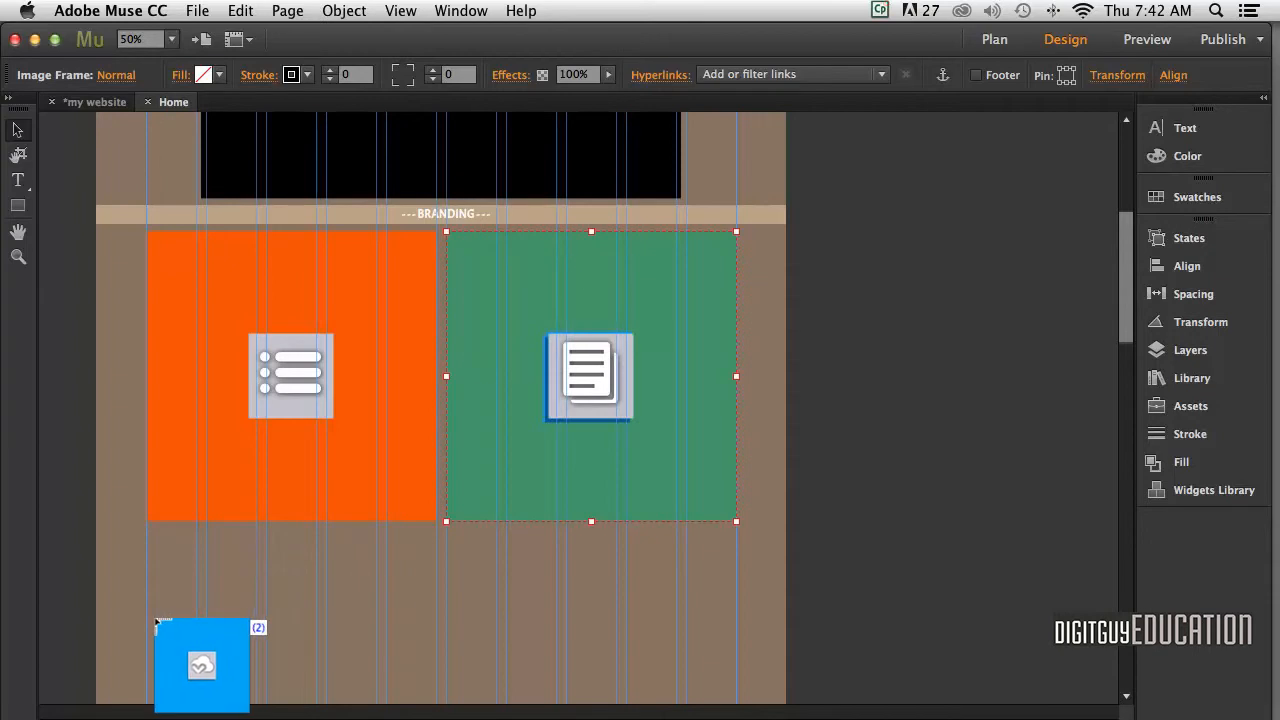
{"action": "left_click", "coordinate": [147, 531]}
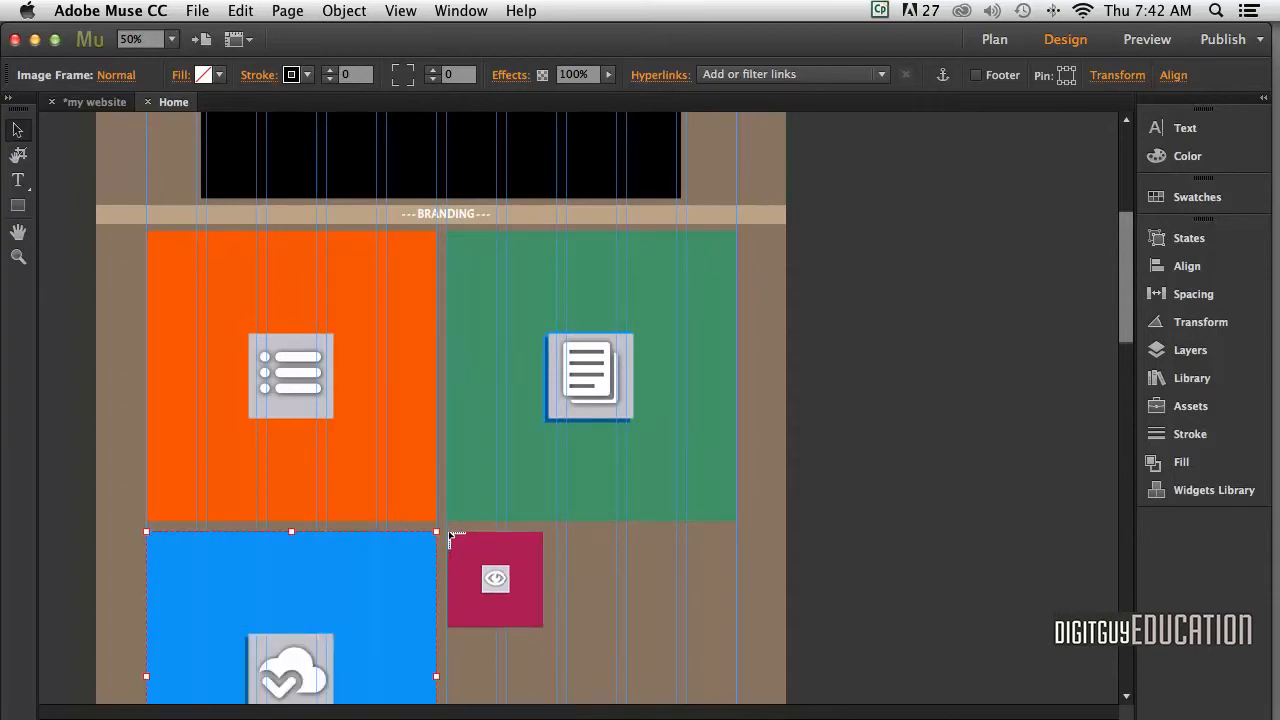
{"action": "left_click", "coordinate": [446, 531]}
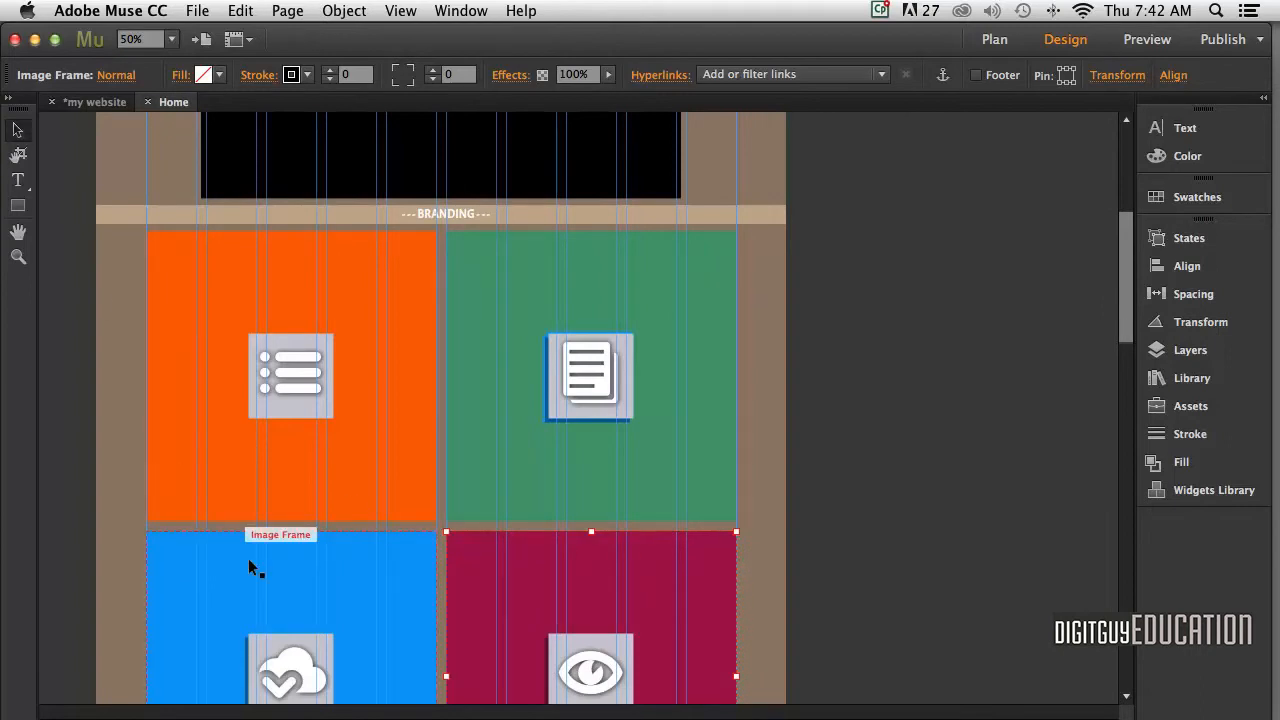
{"action": "left_click", "coordinate": [351, 557]}
{"action": "left_click_drag", "start_coordinate": [350, 550], "coordinate": [350, 555]}
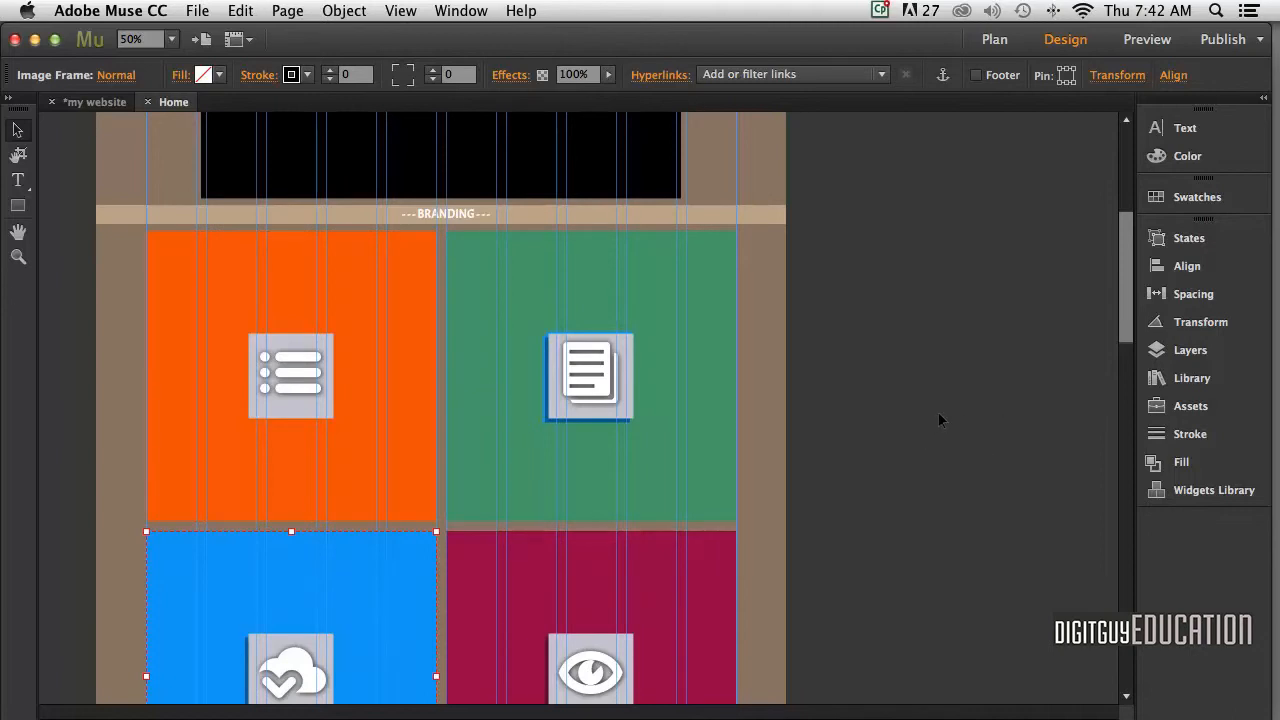
- Preview the page in the browser, examine the branding images' layout beneath the video, and close the preview
{"action": "key", "text": "super+shift+e"}
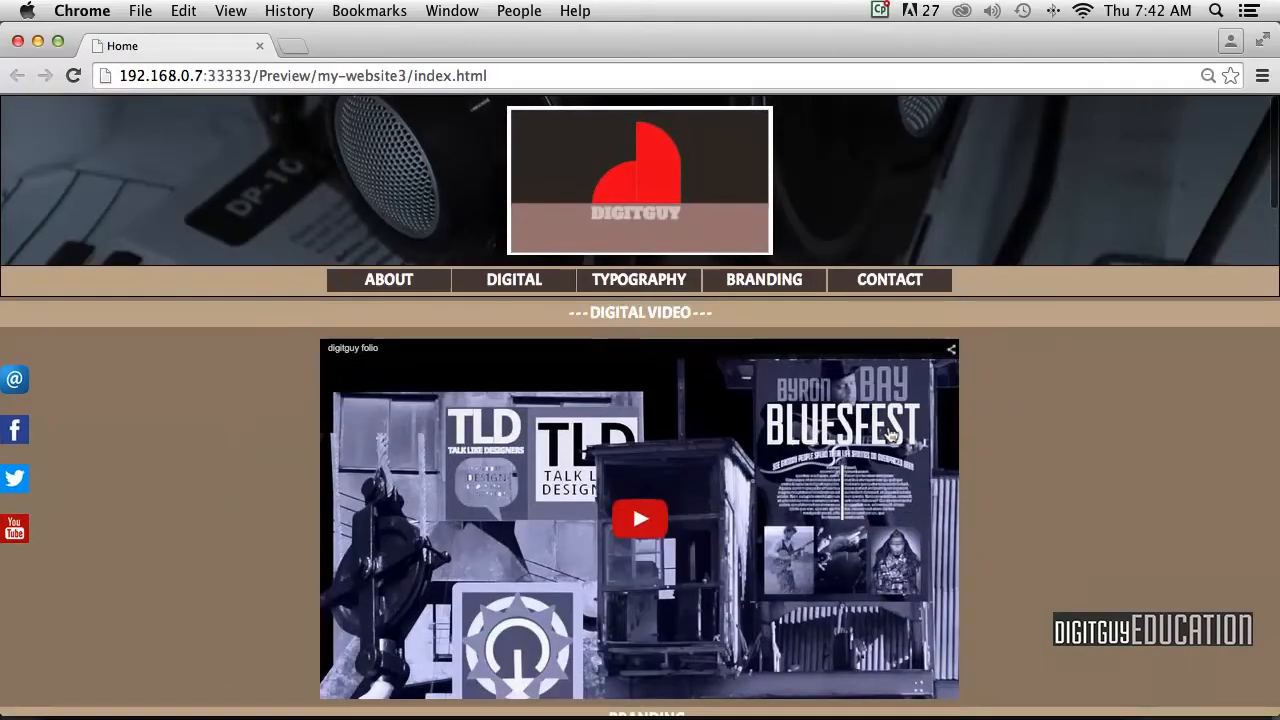
{"action": "scroll", "coordinate": [896, 429], "scroll_direction": "down", "scroll_amount": 5}
{"action": "scroll", "coordinate": [896, 429], "scroll_direction": "down", "scroll_amount": 2}
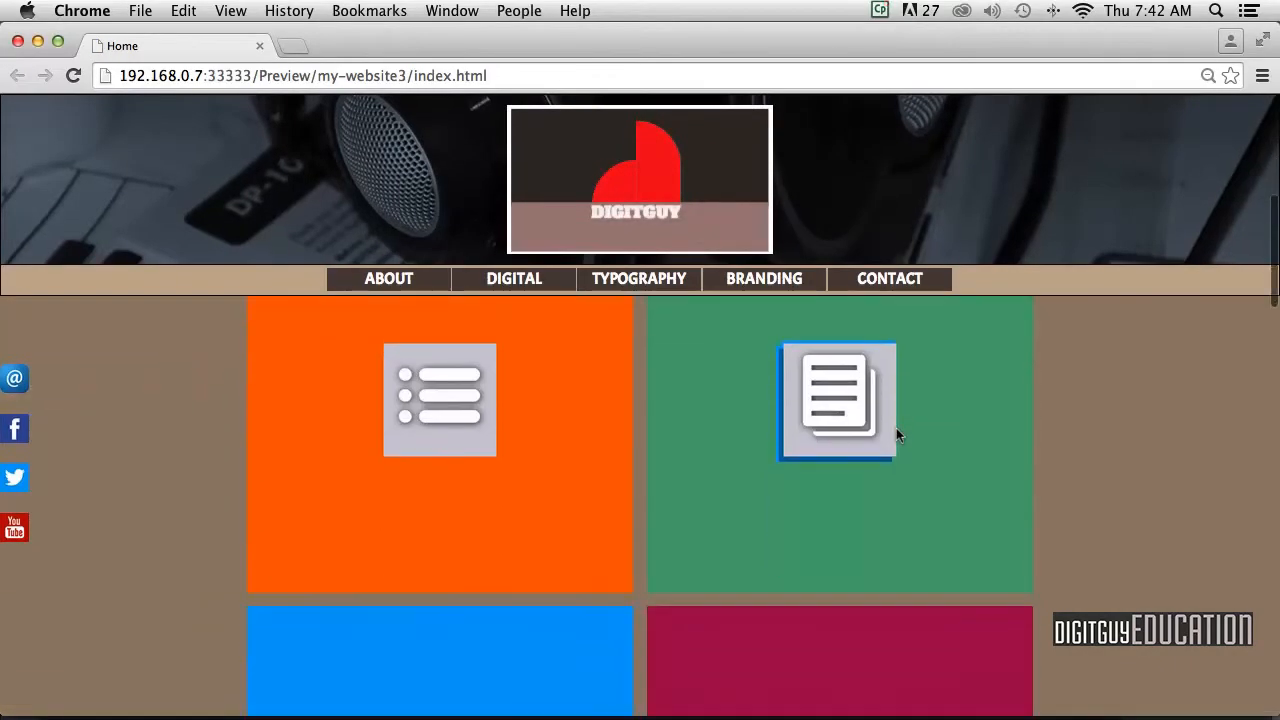
{"action": "key", "text": "super+minus"}
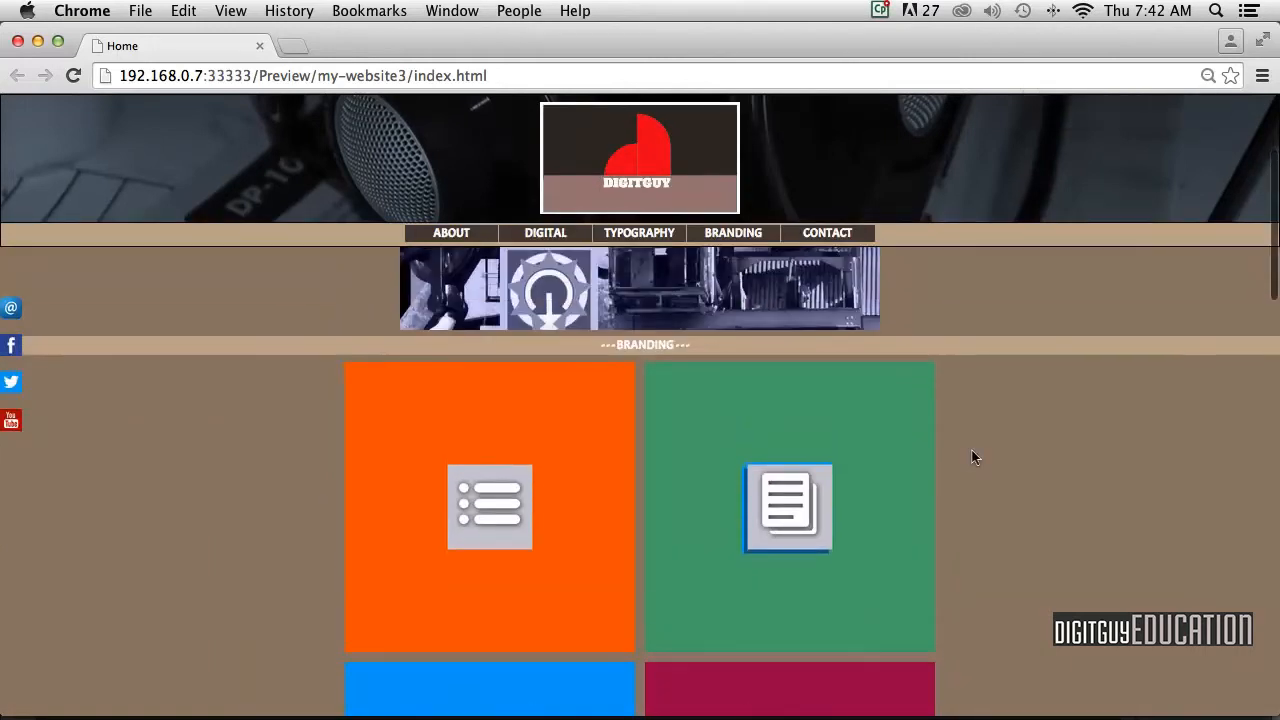
{"action": "scroll", "coordinate": [972, 457], "scroll_direction": "down", "scroll_amount": 4}
{"action": "scroll", "coordinate": [972, 457], "scroll_direction": "up", "scroll_amount": 4}
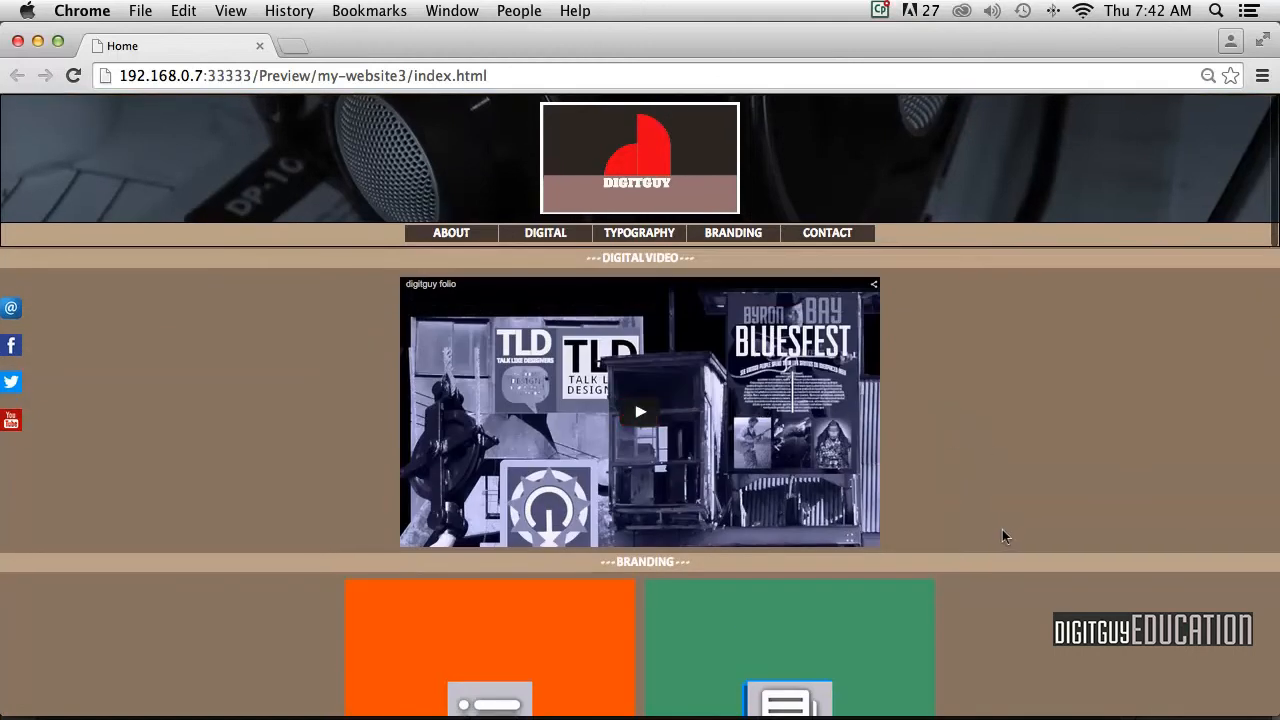
{"action": "scroll", "coordinate": [1002, 530], "scroll_direction": "down", "scroll_amount": 3}
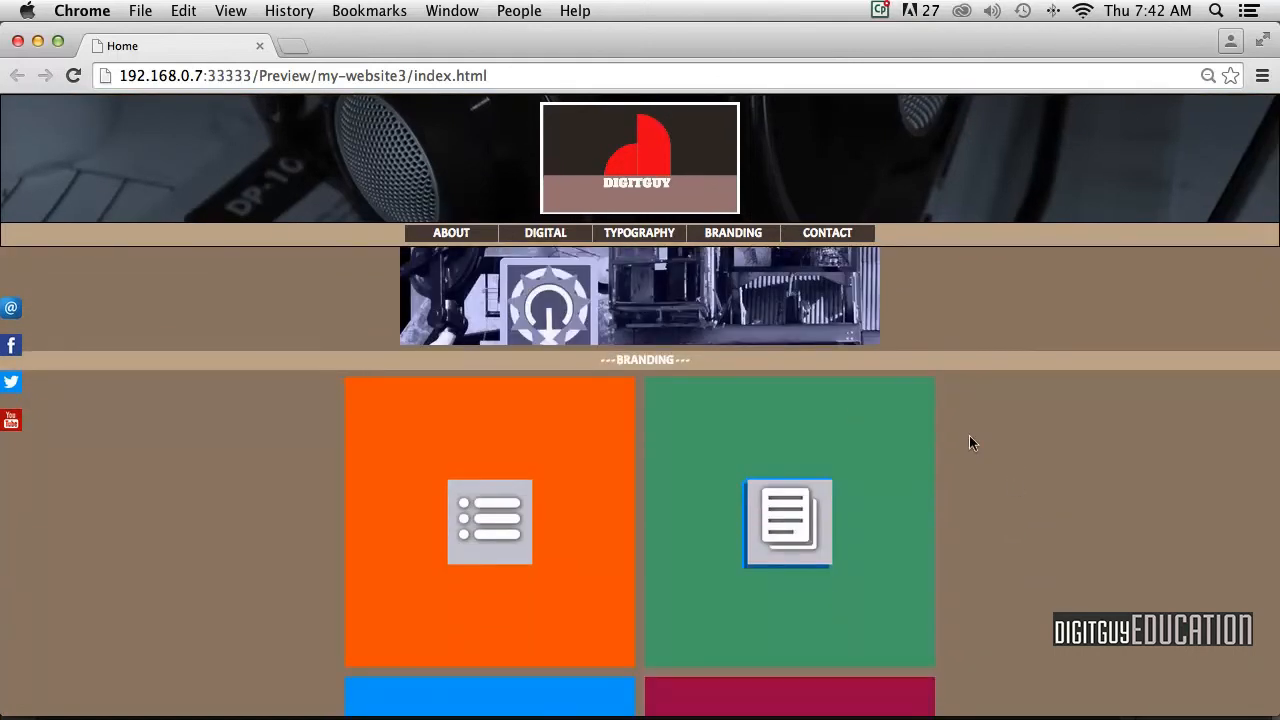
{"action": "left_click", "coordinate": [17, 41]}
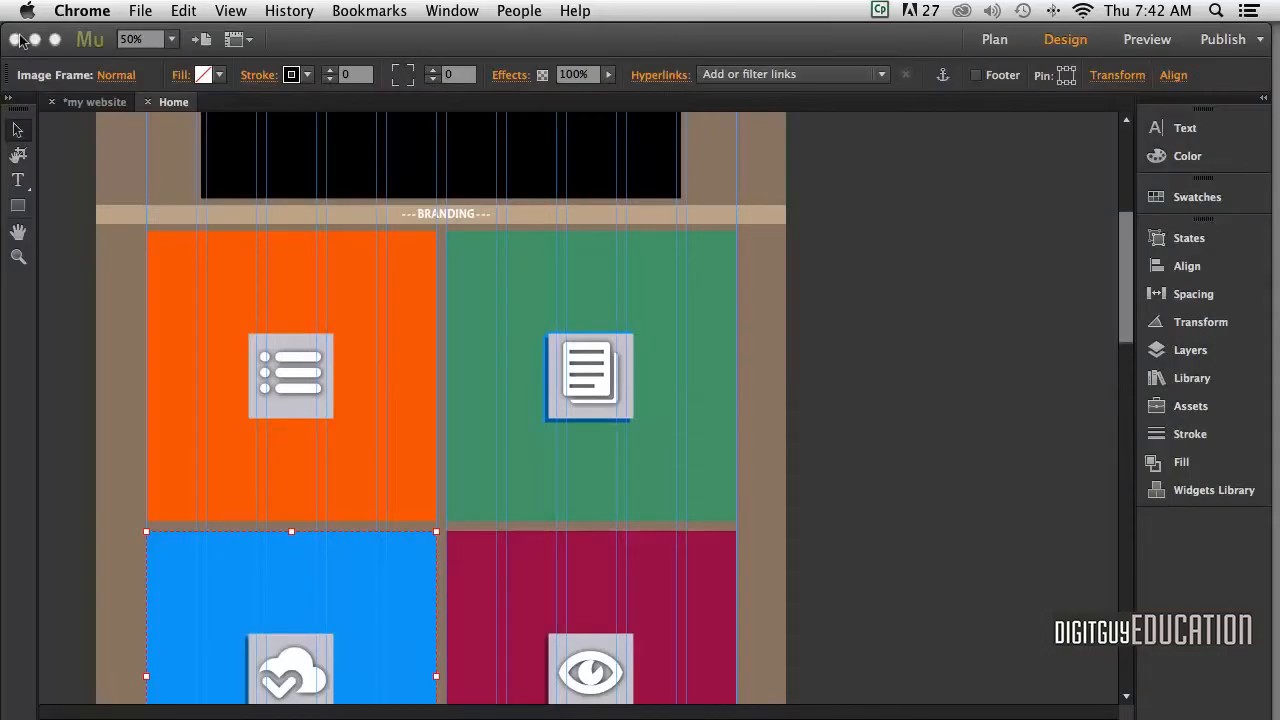
- Move the TYPOGRAPHY heading bar together with its text up to sit directly beneath the lower brand images
{"action": "left_click", "coordinate": [735, 418]}
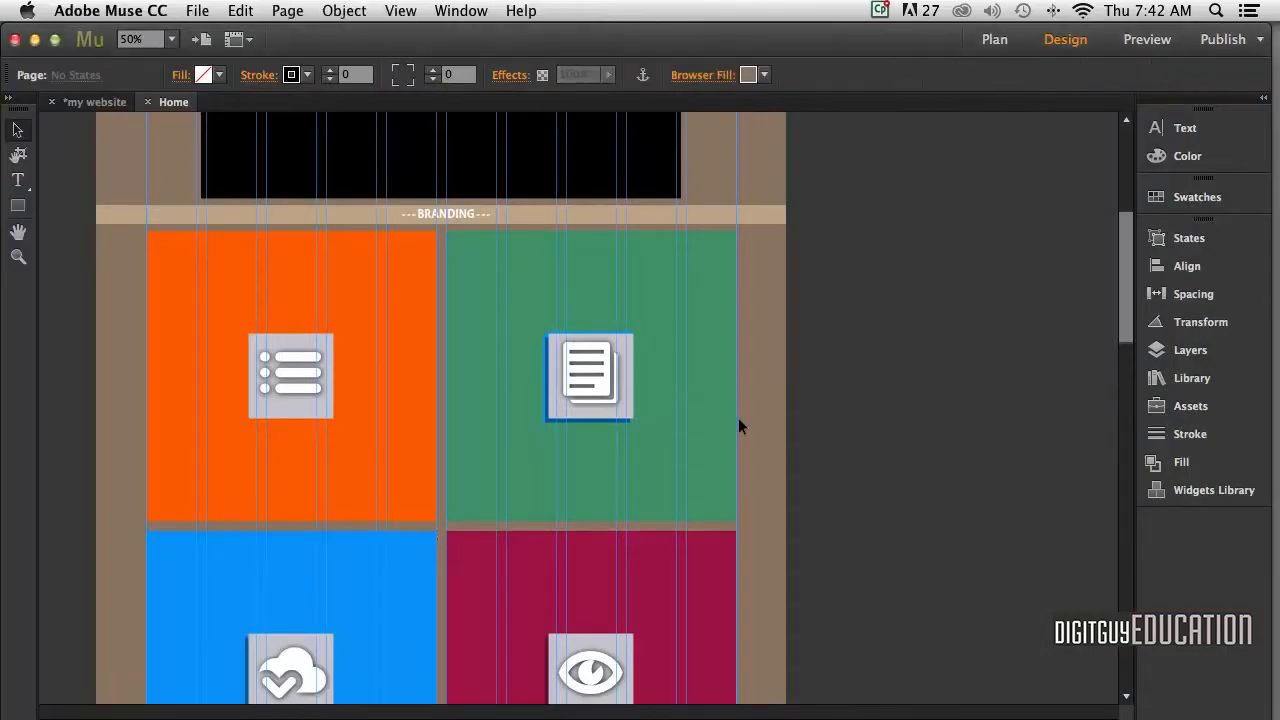
{"action": "scroll", "coordinate": [768, 448], "scroll_direction": "down", "scroll_amount": 10}
{"action": "scroll", "coordinate": [769, 448], "scroll_direction": "up", "scroll_amount": 2}
{"action": "scroll", "coordinate": [769, 452], "scroll_direction": "down", "scroll_amount": 5}
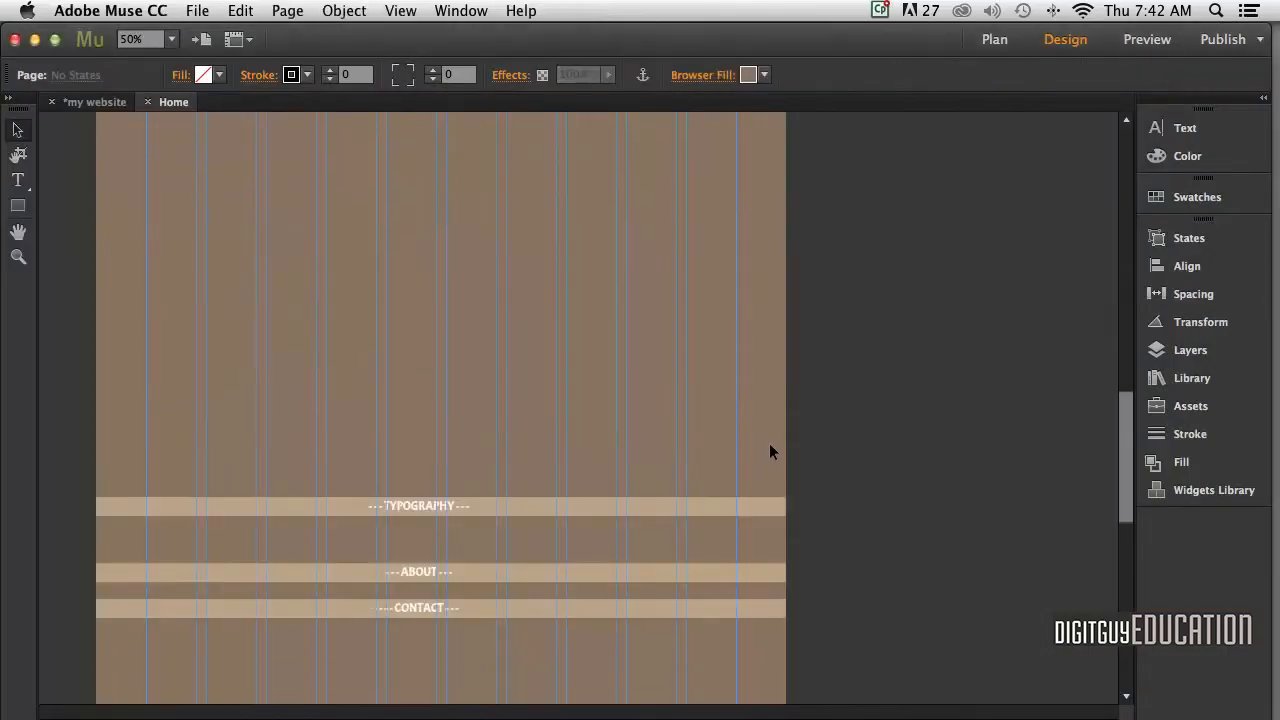
{"action": "left_click_drag", "start_coordinate": [558, 414], "coordinate": [277, 319]}
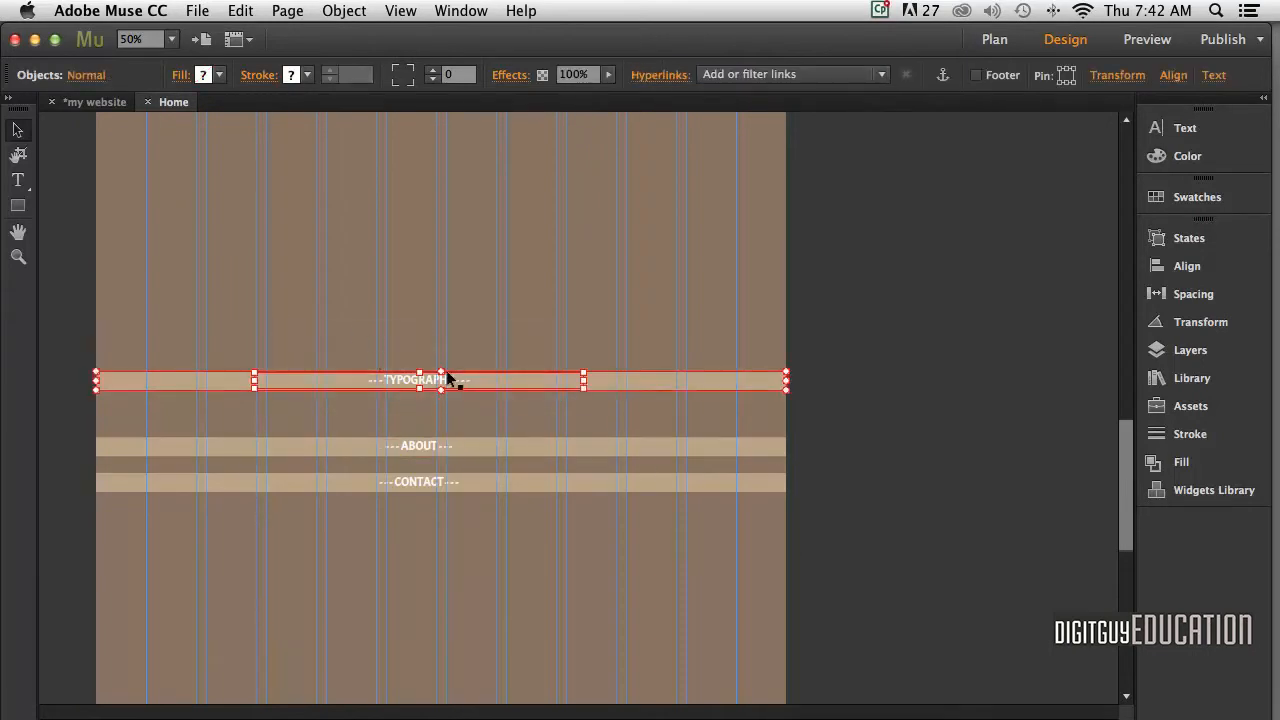
{"action": "left_click_drag", "start_coordinate": [695, 385], "coordinate": [688, 178]}
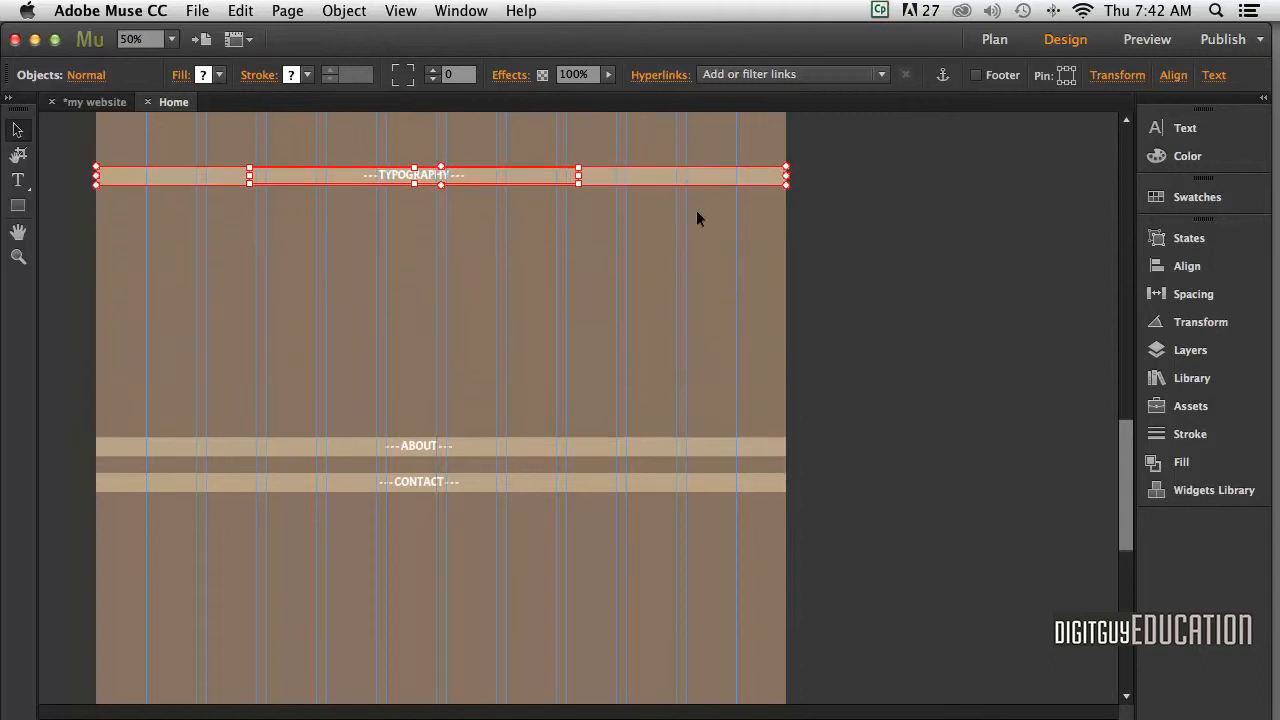
{"action": "scroll", "coordinate": [691, 329], "scroll_direction": "up", "scroll_amount": 5}
{"action": "left_click_drag", "start_coordinate": [679, 665], "coordinate": [667, 388]}
{"action": "left_click", "coordinate": [653, 446]}
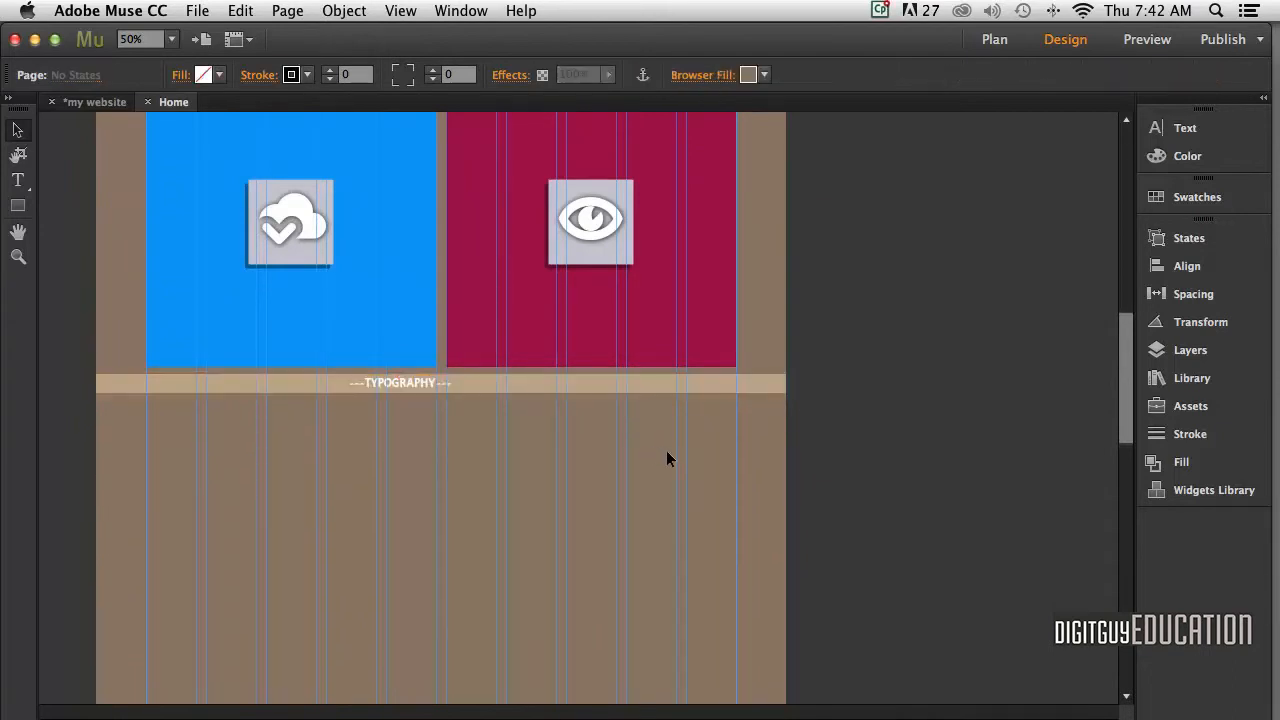
- Center the TYPOGRAPHY text frame horizontally on its heading bar, then check the spacing around the branding section
{"action": "left_click", "coordinate": [421, 386]}
{"action": "left_click_drag", "start_coordinate": [421, 386], "coordinate": [462, 386]}
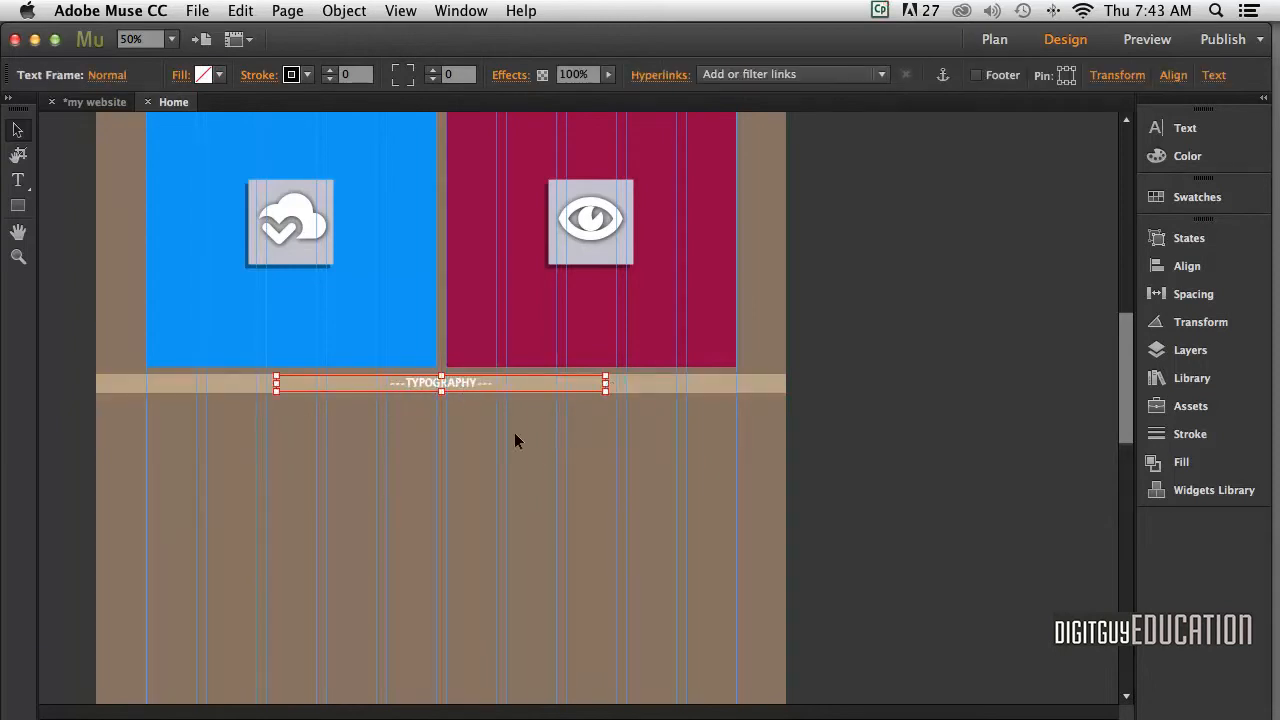
{"action": "left_click", "coordinate": [512, 434]}
{"action": "scroll", "coordinate": [510, 438], "scroll_direction": "up", "scroll_amount": 5}
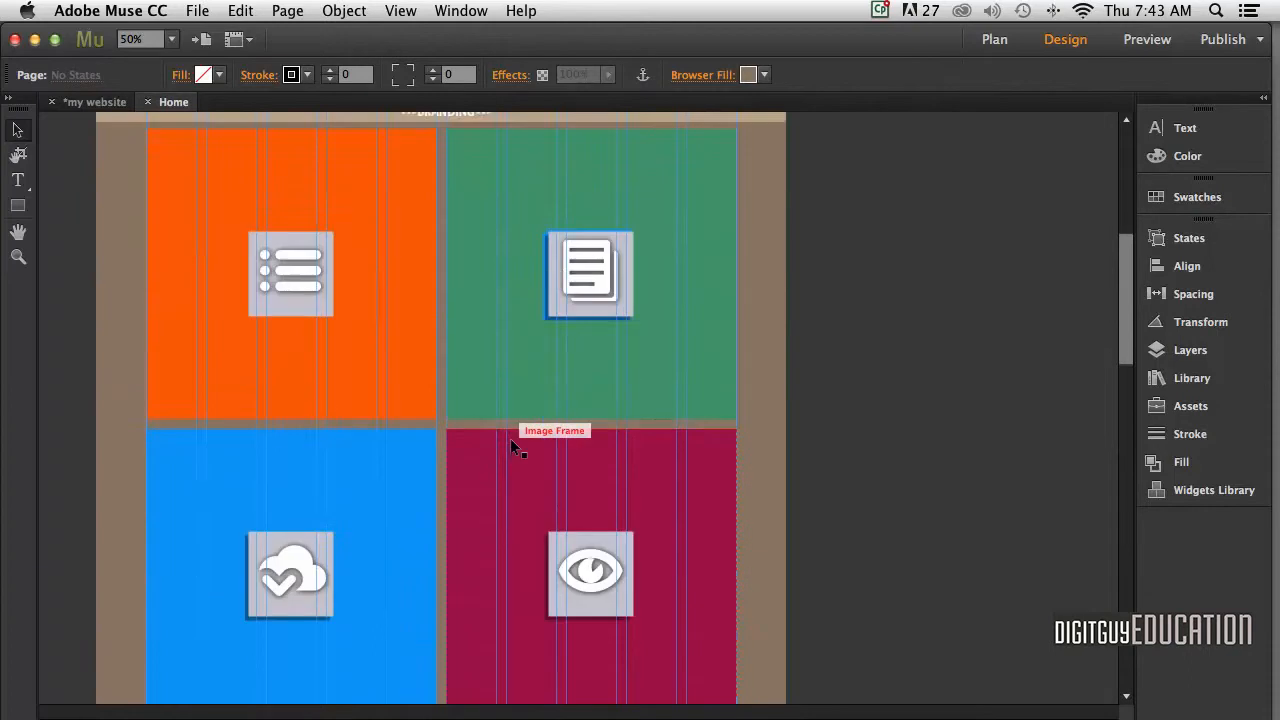
{"action": "scroll", "coordinate": [511, 441], "scroll_direction": "down", "scroll_amount": 6}
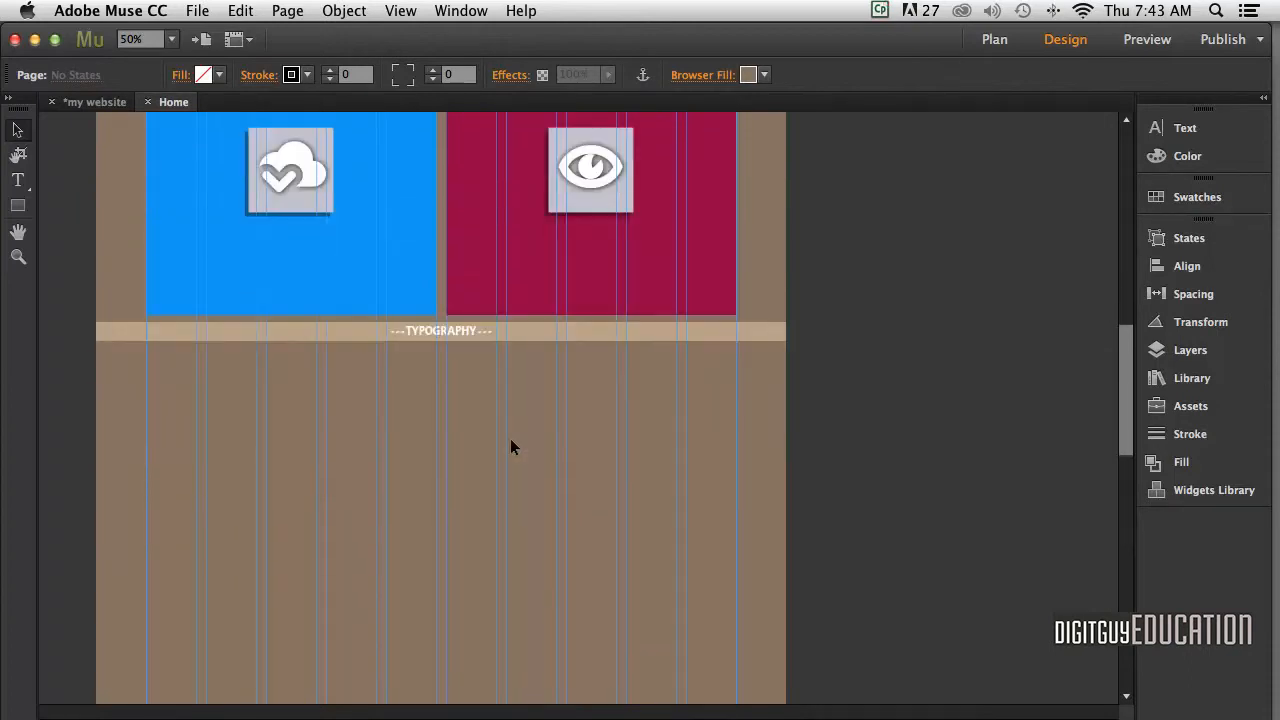
- Move the ABOUT and CONTACT heading bars with their text further down the page to free space beneath the TYPOGRAPHY bar
{"action": "scroll", "coordinate": [511, 447], "scroll_direction": "down", "scroll_amount": 1}
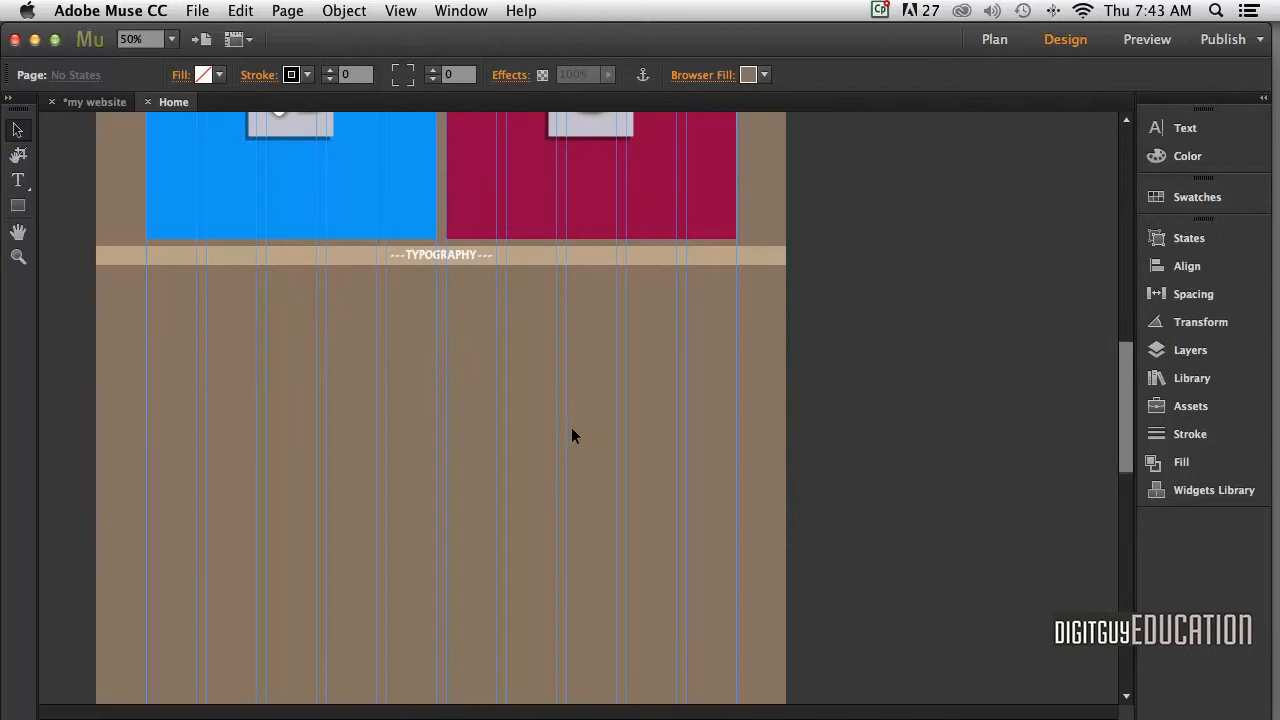
{"action": "scroll", "coordinate": [571, 427], "scroll_direction": "down", "scroll_amount": 1}
{"action": "scroll", "coordinate": [571, 433], "scroll_direction": "down", "scroll_amount": 1}
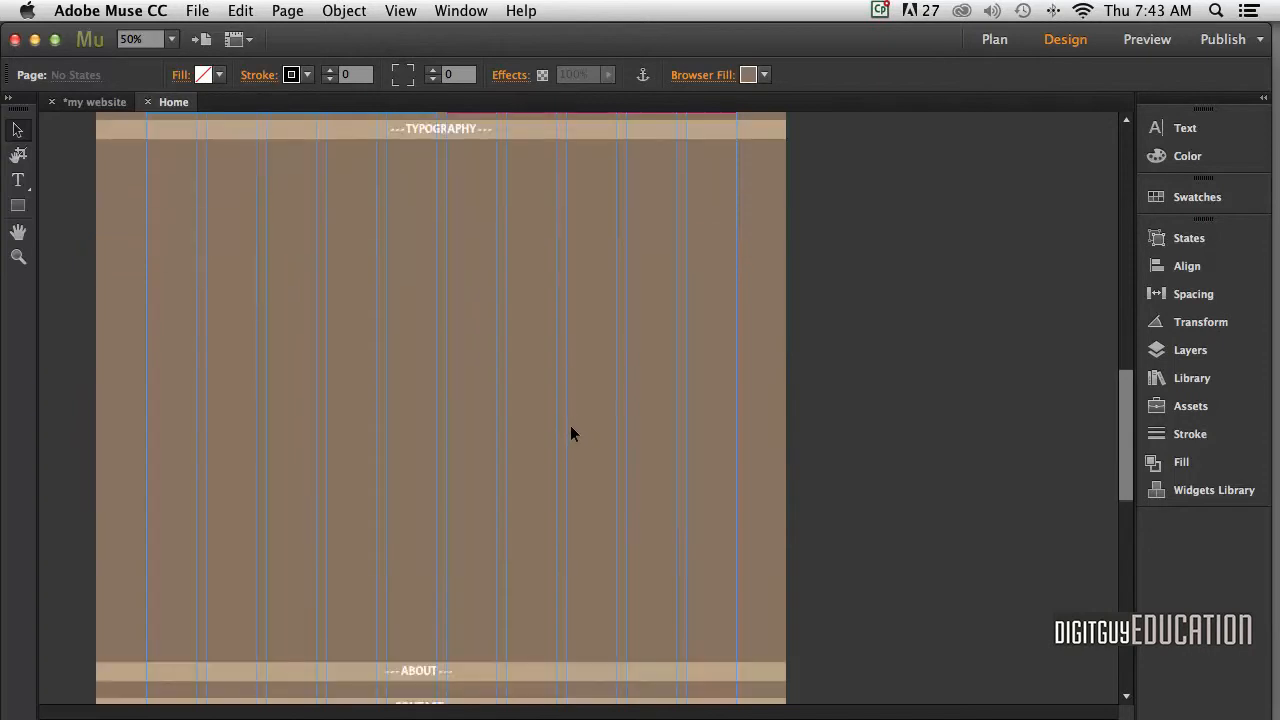
{"action": "scroll", "coordinate": [571, 432], "scroll_direction": "down", "scroll_amount": 4}
{"action": "left_click_drag", "start_coordinate": [322, 310], "coordinate": [578, 488]}
{"action": "left_click_drag", "start_coordinate": [680, 409], "coordinate": [676, 670]}
{"action": "scroll", "coordinate": [608, 384], "scroll_direction": "up", "scroll_amount": 5}
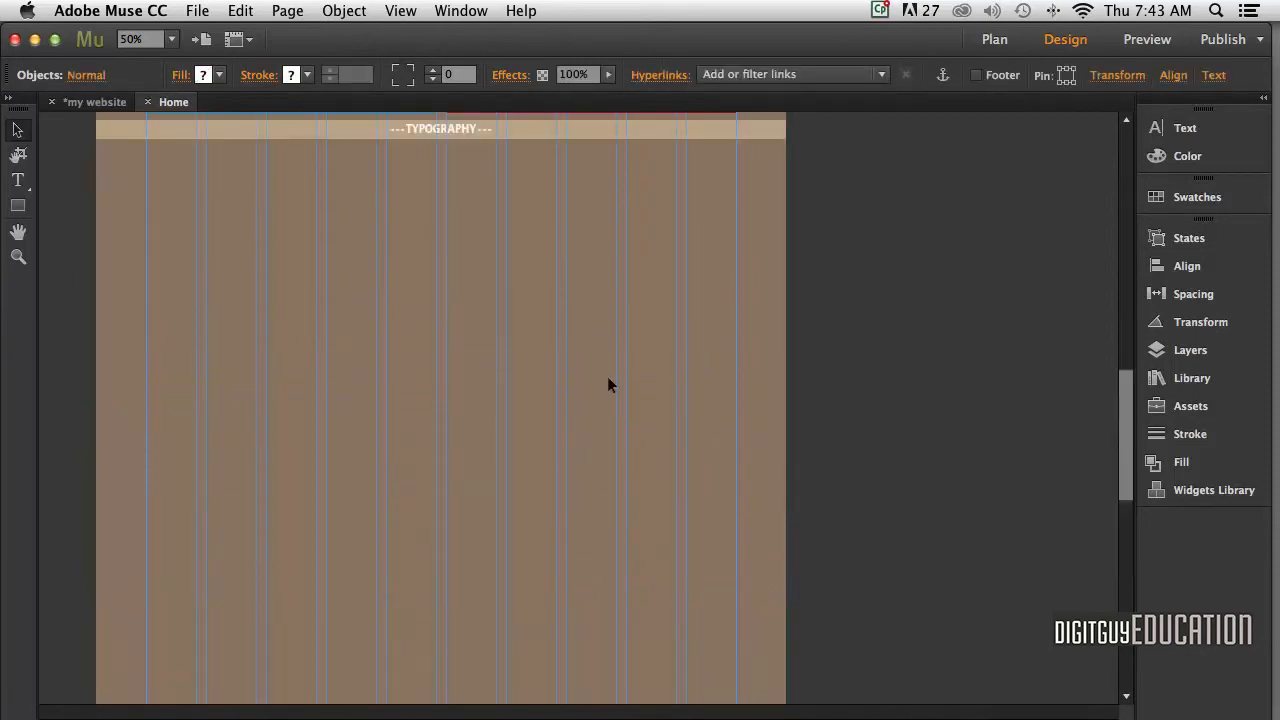
- Insert a Lightbox slideshow widget on the page in the empty area beneath the TYPOGRAPHY bar
{"action": "scroll", "coordinate": [607, 384], "scroll_direction": "up", "scroll_amount": 2}
{"action": "scroll", "coordinate": [607, 384], "scroll_direction": "down", "scroll_amount": 3}
{"action": "scroll", "coordinate": [607, 387], "scroll_direction": "up", "scroll_amount": 1}
{"action": "scroll", "coordinate": [607, 387], "scroll_direction": "up", "scroll_amount": 1}
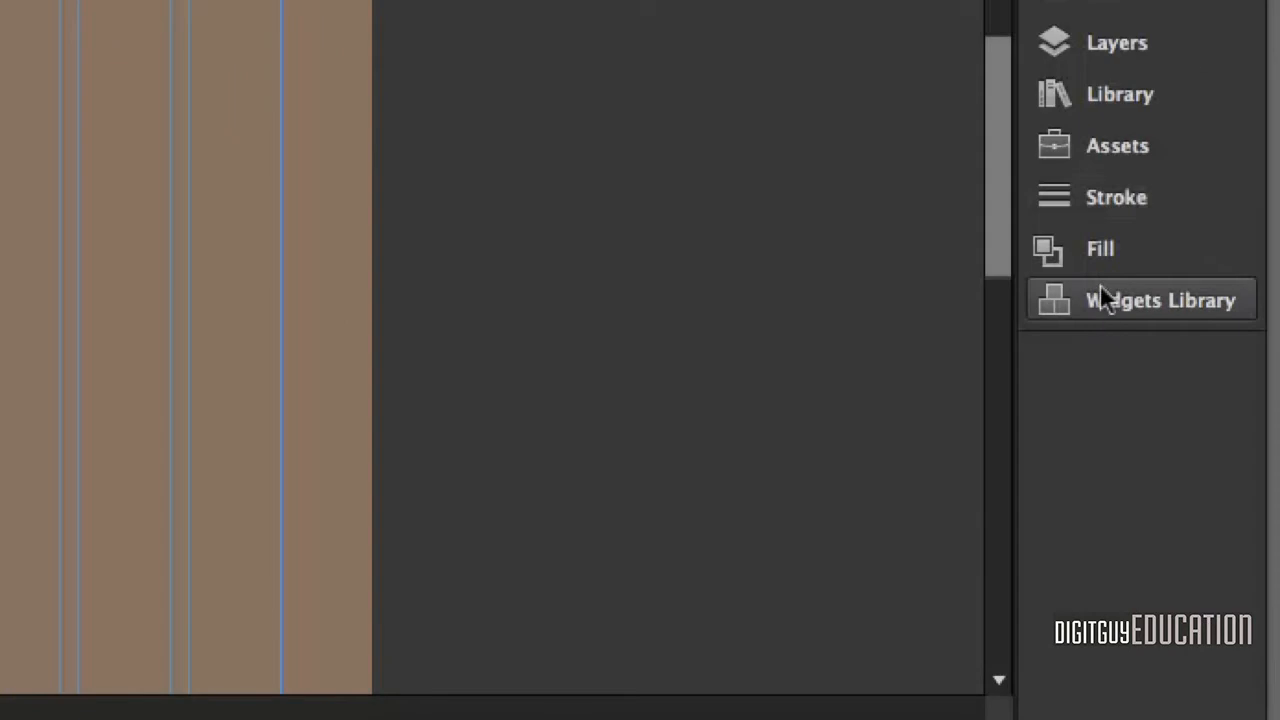
{"action": "left_click", "coordinate": [1182, 490]}
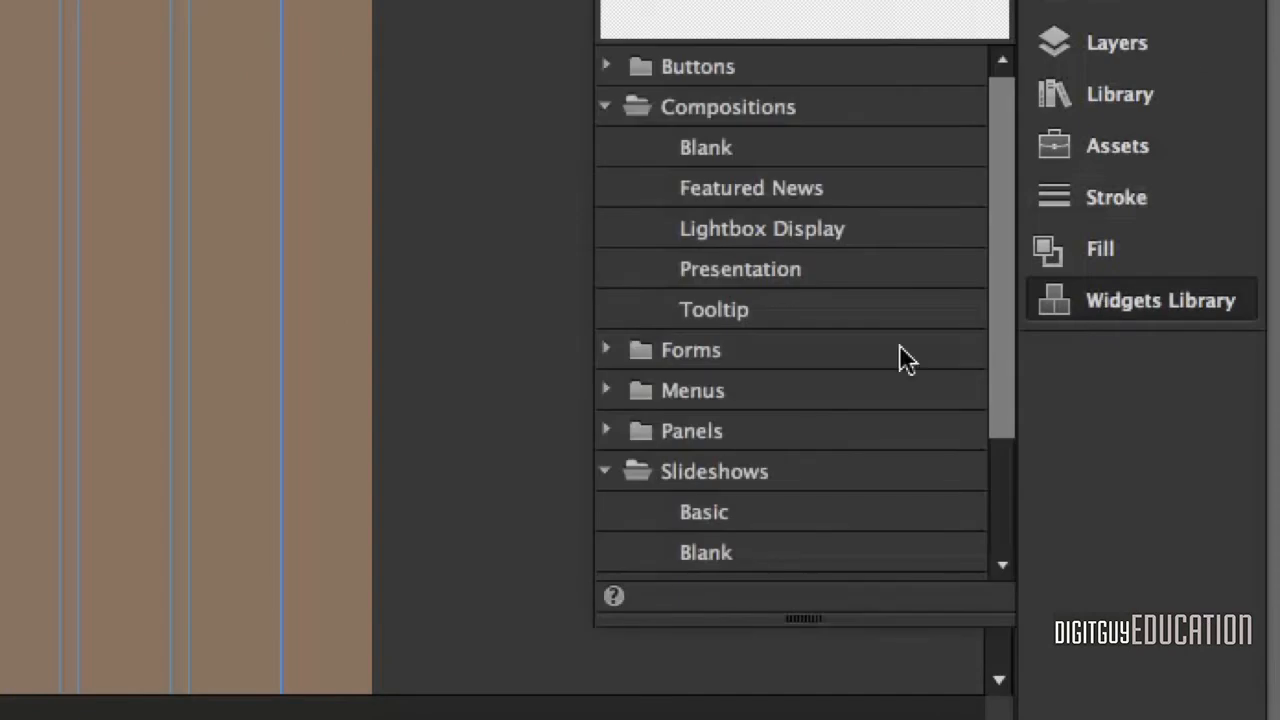
{"action": "left_click_drag", "start_coordinate": [980, 390], "coordinate": [932, 486]}
{"action": "left_click", "coordinate": [745, 512]}
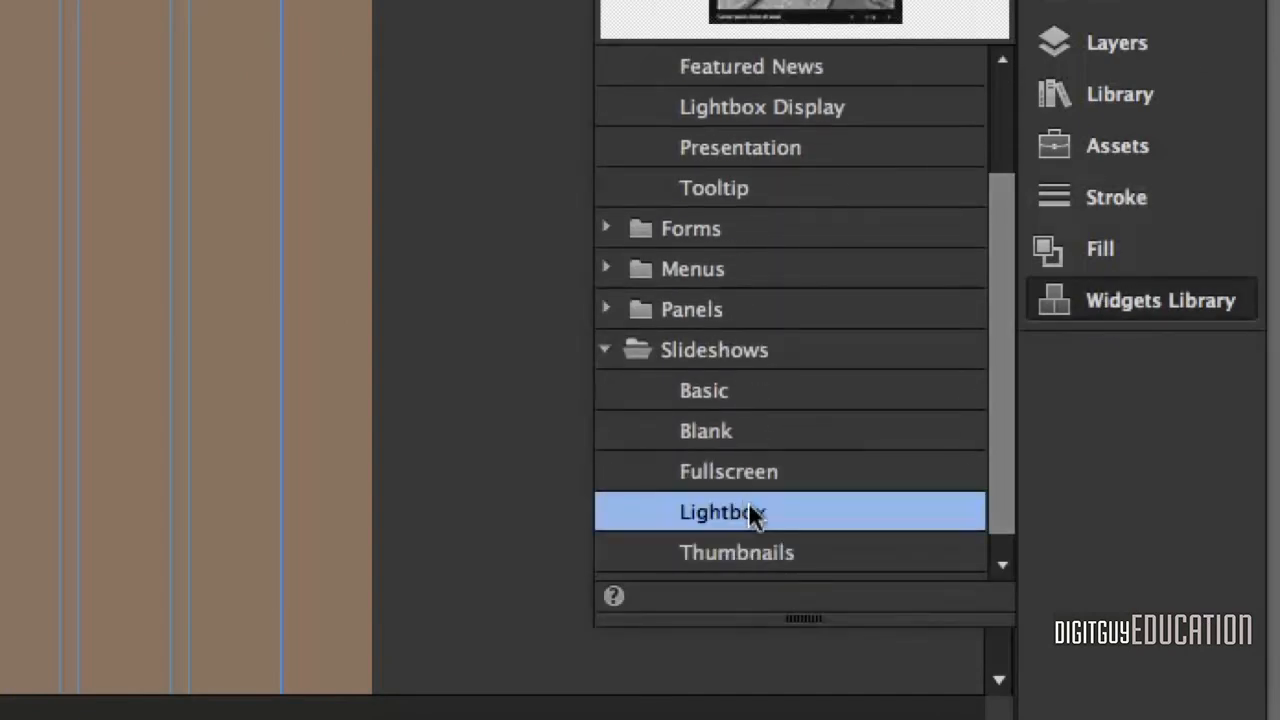
{"action": "left_click_drag", "start_coordinate": [986, 257], "coordinate": [991, 166]}
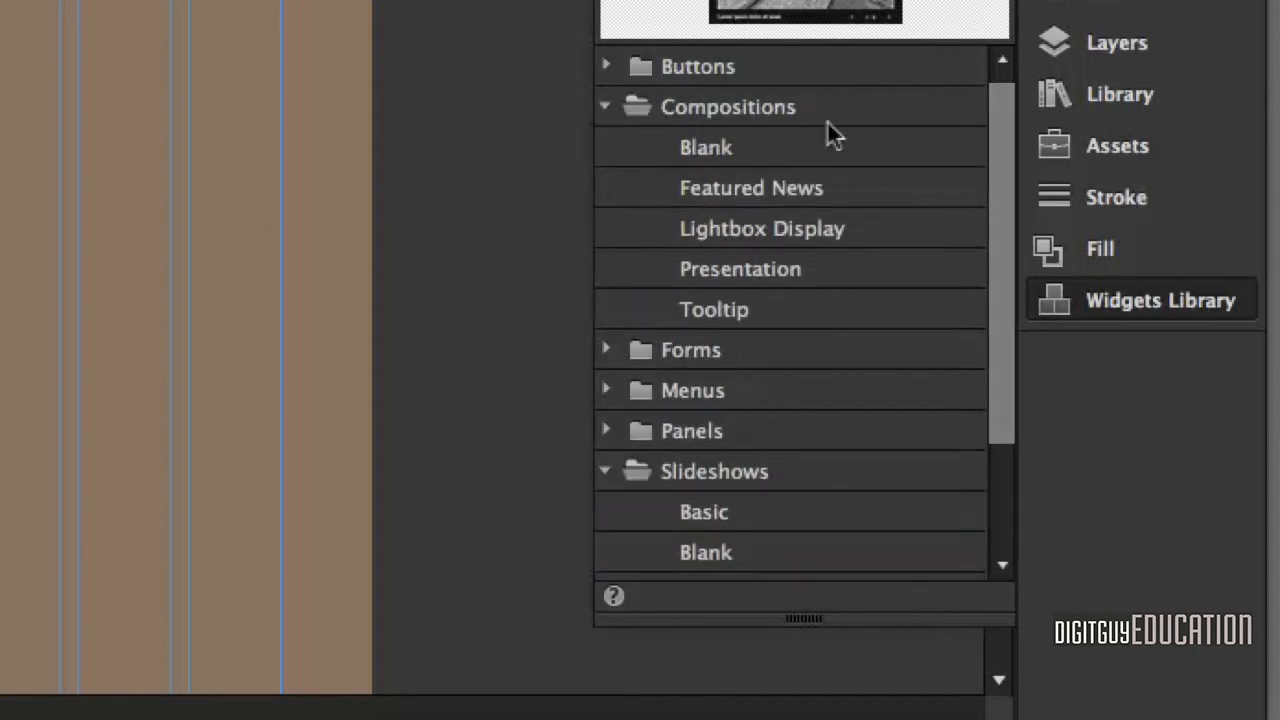
{"action": "left_click", "coordinate": [599, 100]}
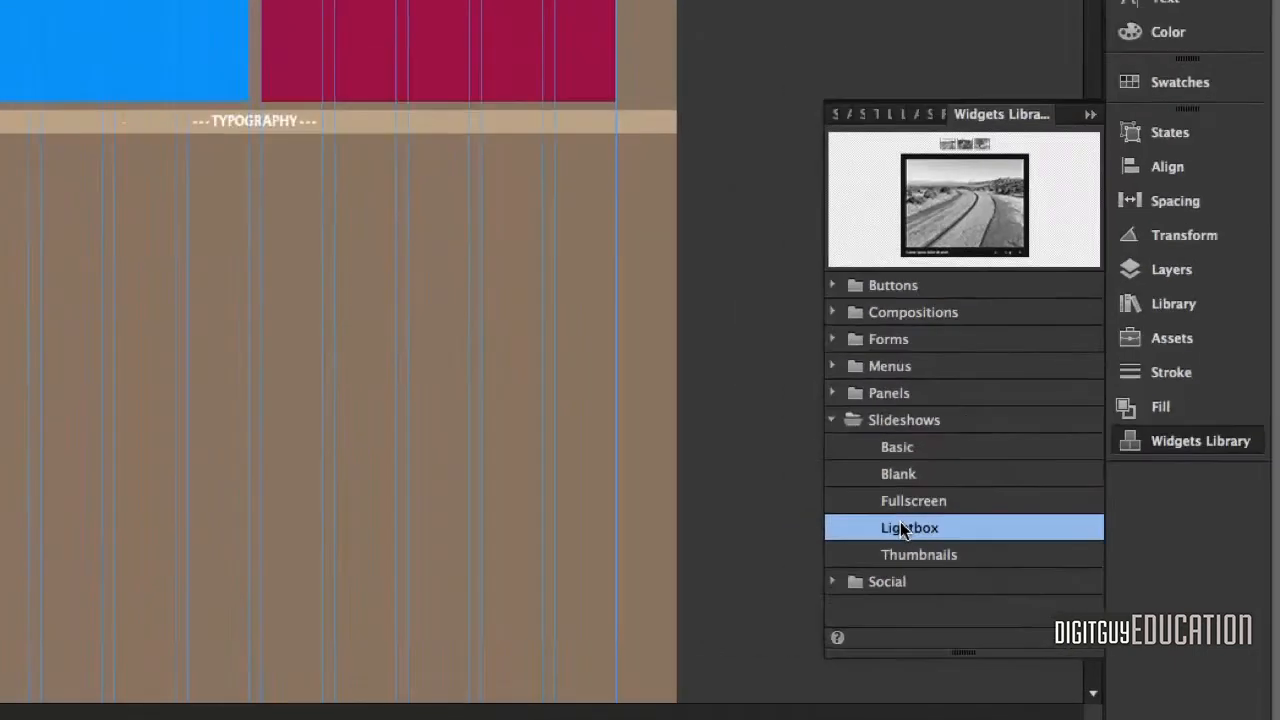
{"action": "left_click_drag", "start_coordinate": [777, 420], "coordinate": [472, 474]}
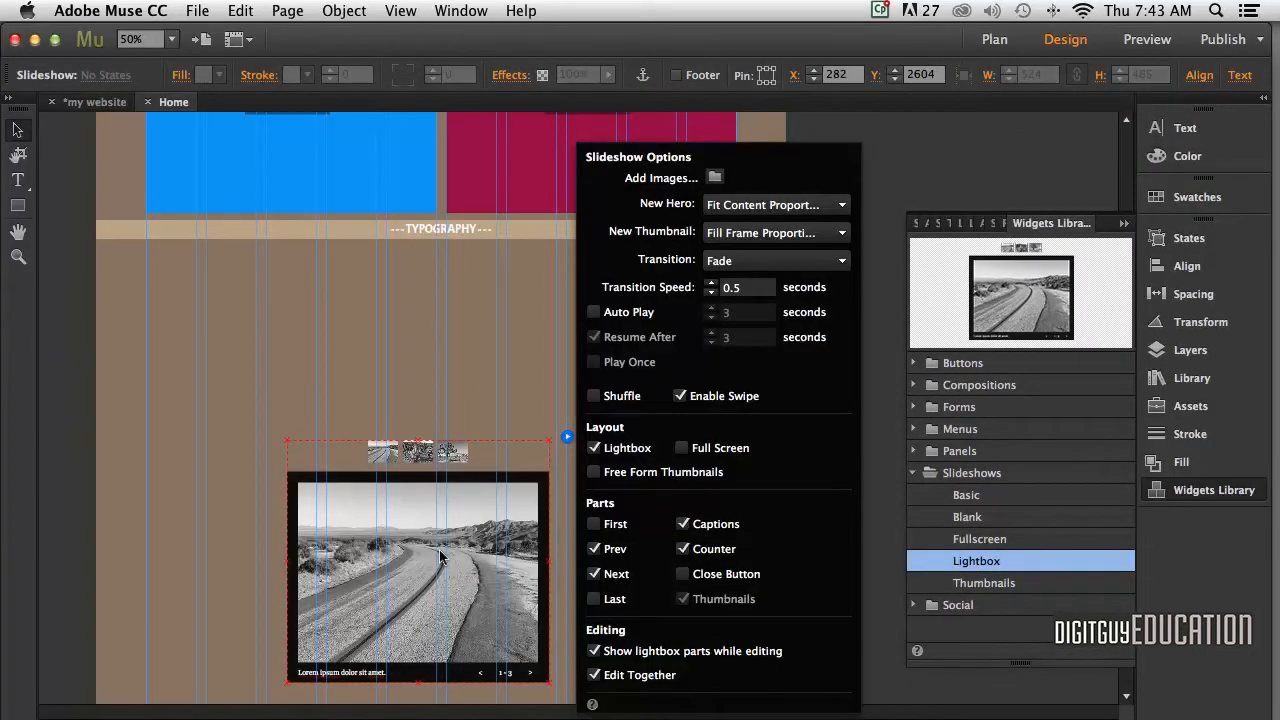
- Reposition the whole slideshow beside the first column guide and closer to the TYPOGRAPHY bar
{"action": "left_click_drag", "start_coordinate": [455, 527], "coordinate": [324, 487]}
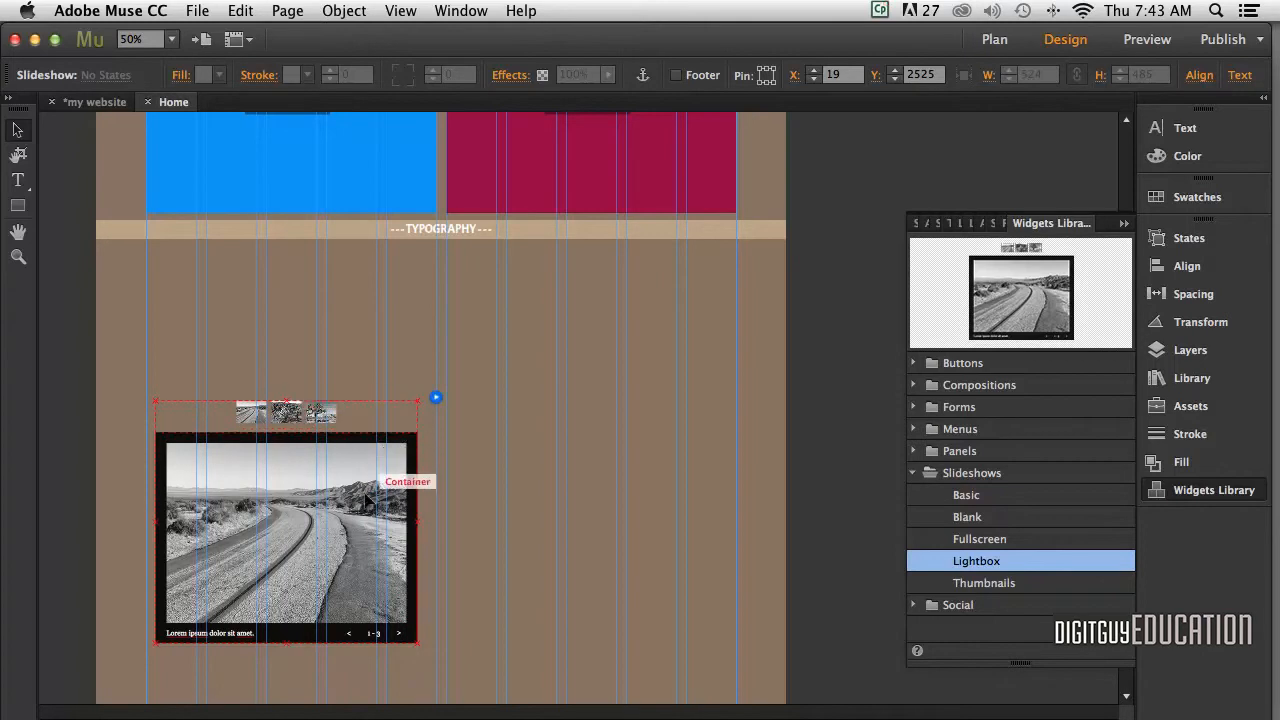
{"action": "left_click", "coordinate": [356, 516]}
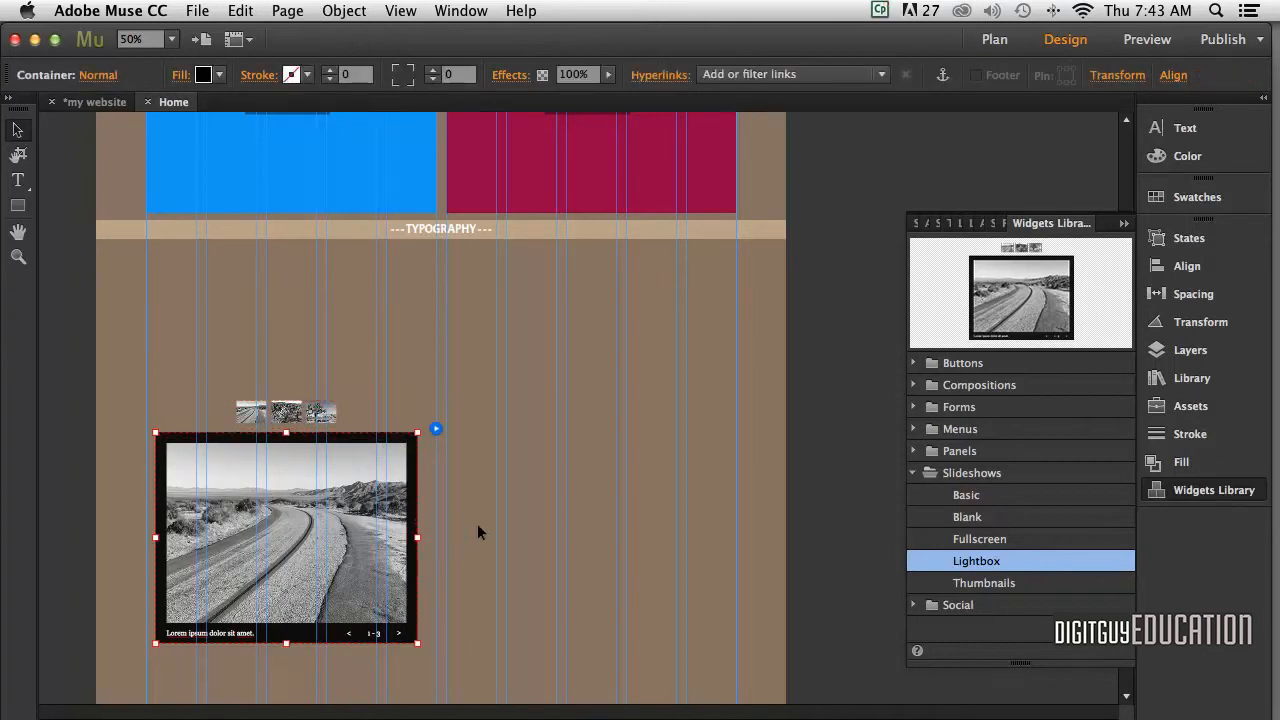
{"action": "left_click", "coordinate": [485, 528]}
{"action": "left_click", "coordinate": [424, 578]}
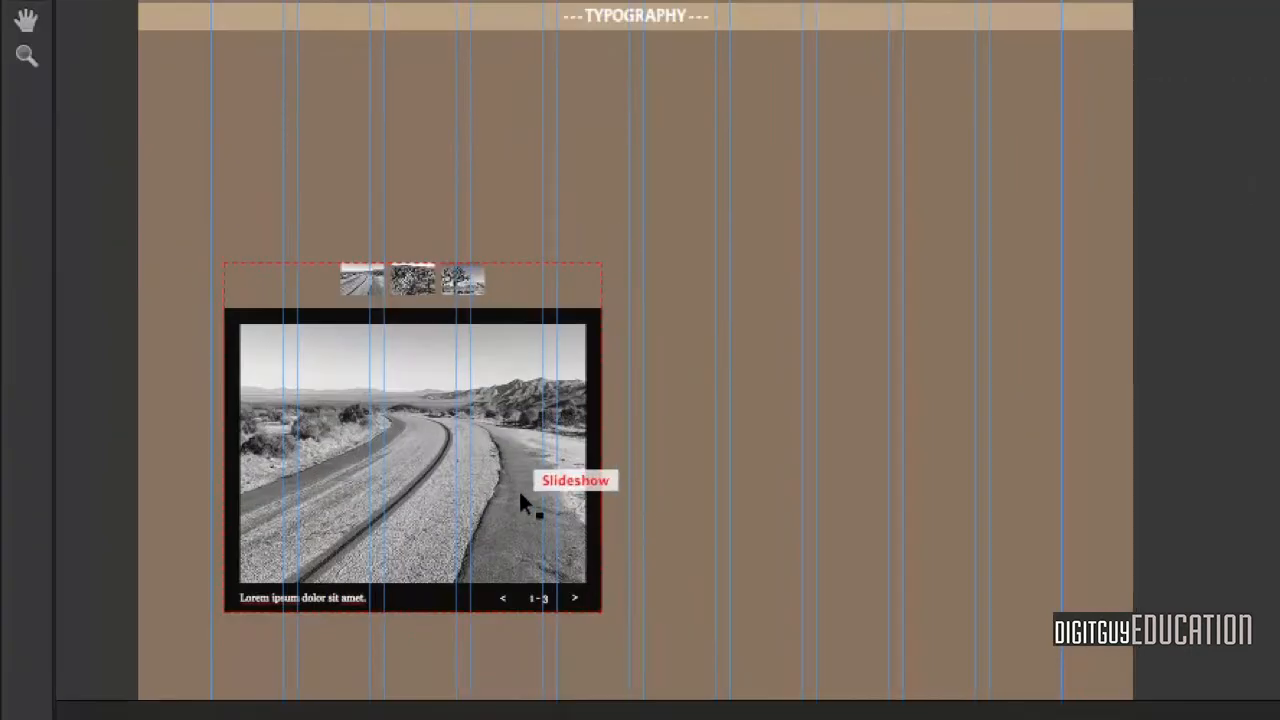
{"action": "left_click", "coordinate": [515, 500]}
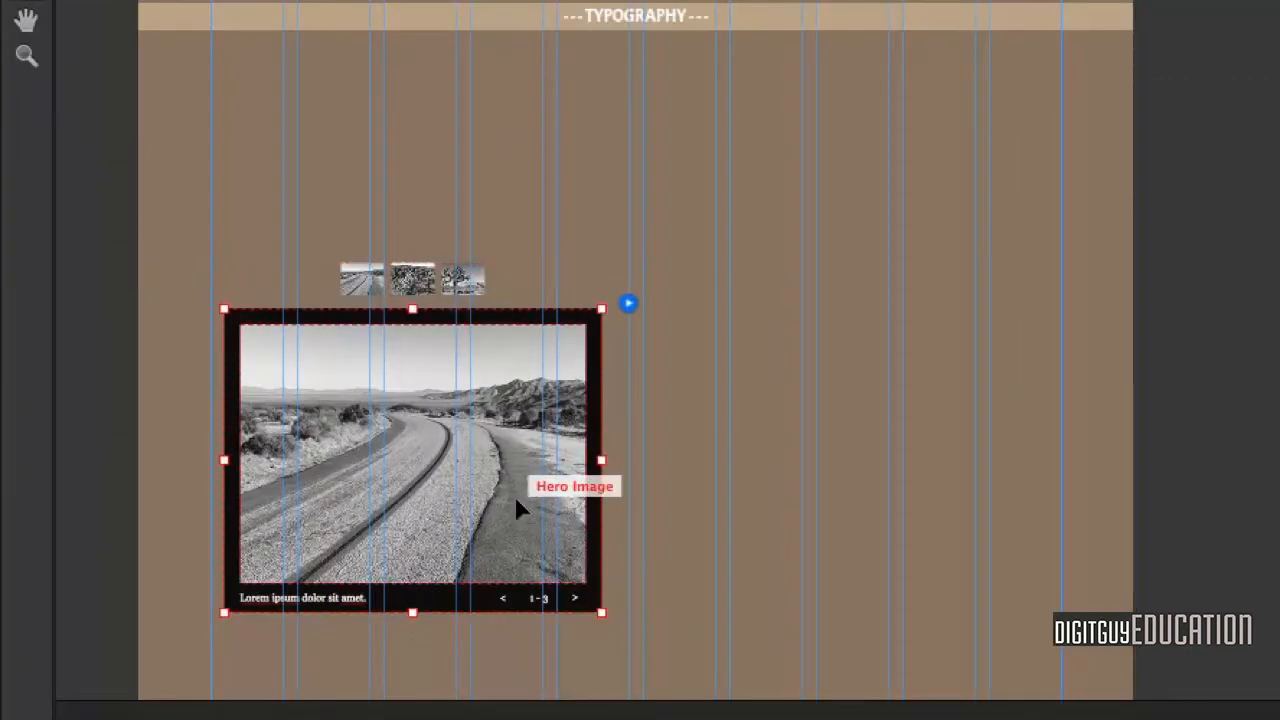
{"action": "key", "text": "Escape"}
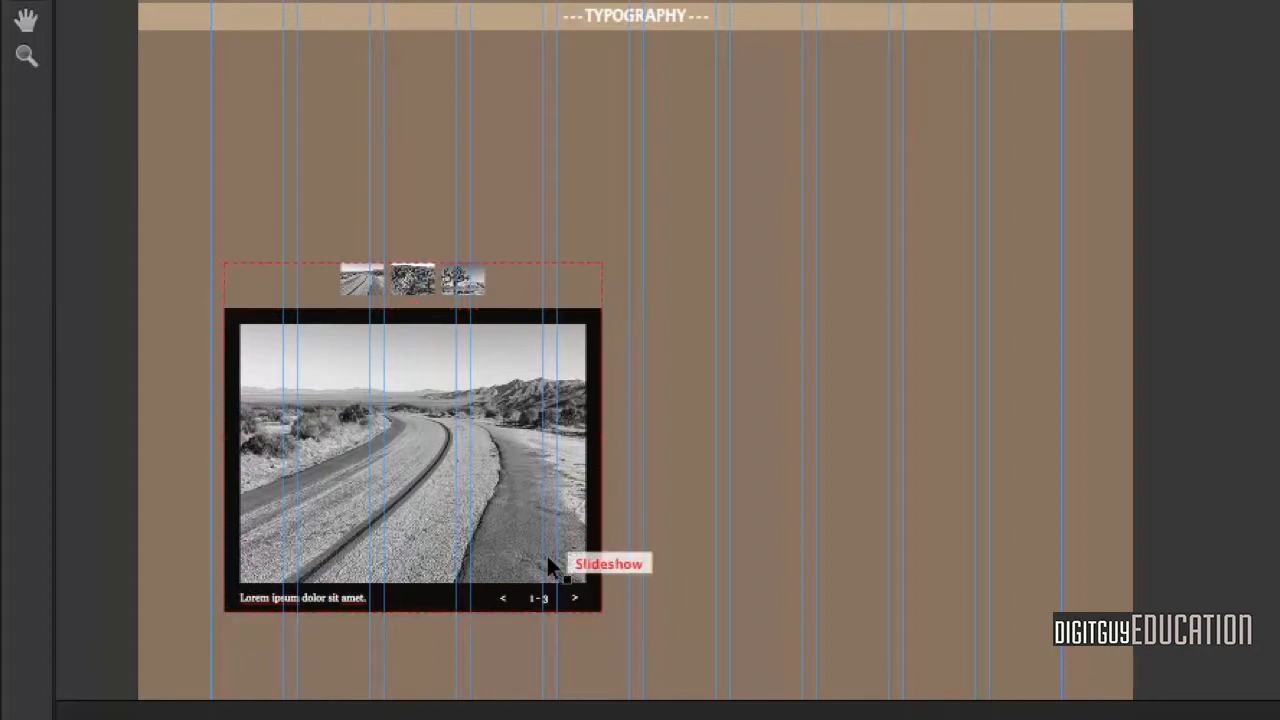
{"action": "left_click_drag", "start_coordinate": [500, 506], "coordinate": [491, 444]}
- Widen the slideshow's hero image container so it spans the full width between the outermost column guides
{"action": "left_click", "coordinate": [470, 450]}
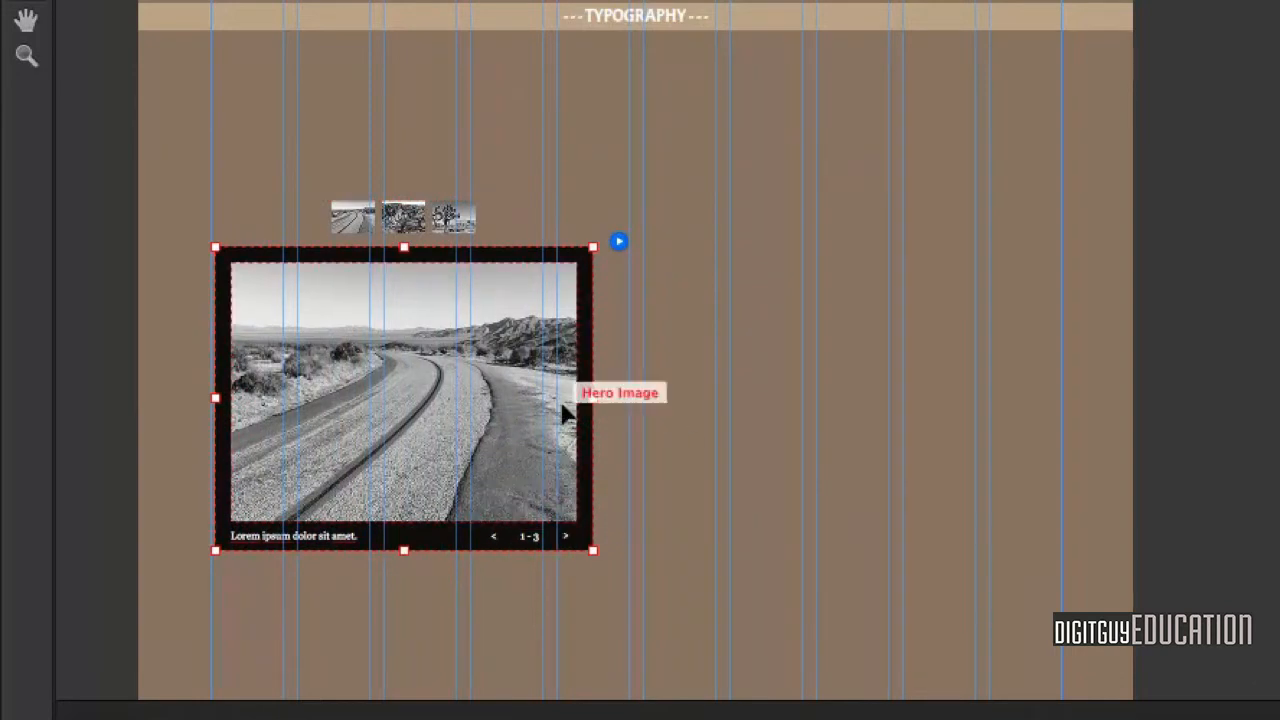
{"action": "left_click_drag", "start_coordinate": [593, 386], "coordinate": [1050, 397]}
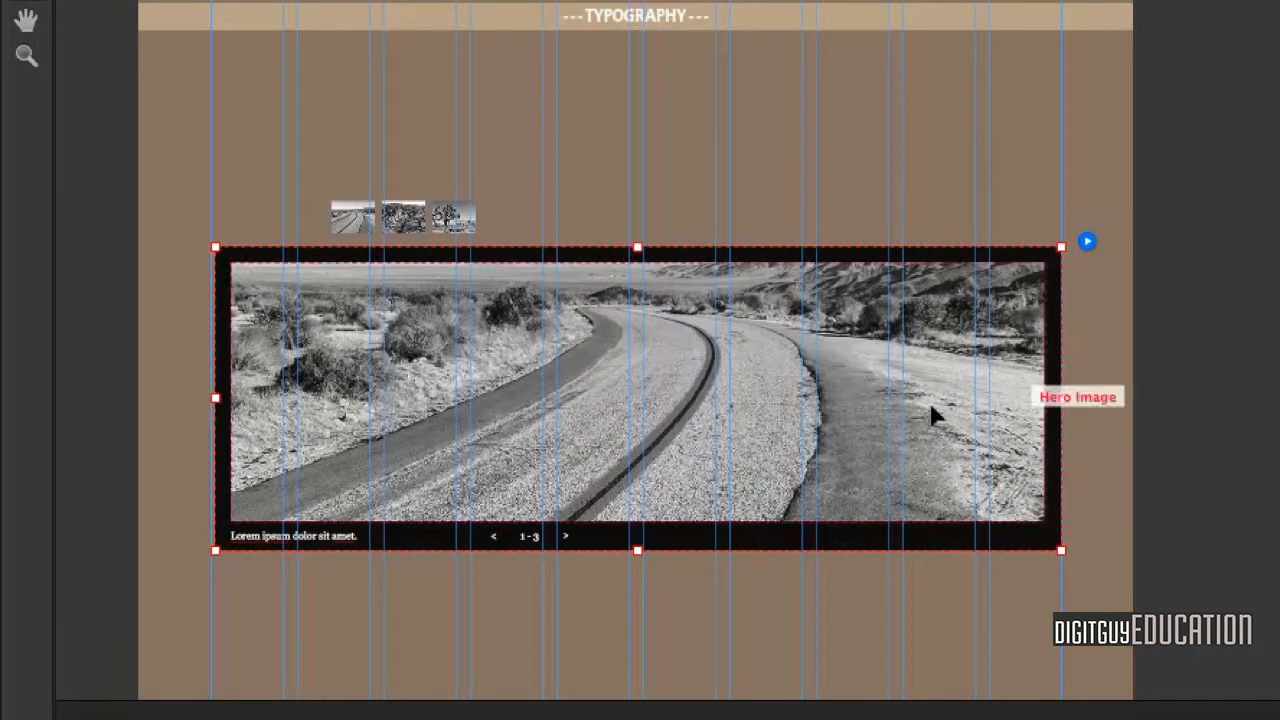
{"action": "left_click_drag", "start_coordinate": [203, 388], "coordinate": [197, 387]}
- Move the thumbnail row up towards the TYPOGRAPHY bar and extend the hero image container's upper edge to just below it
{"action": "left_click", "coordinate": [449, 218]}
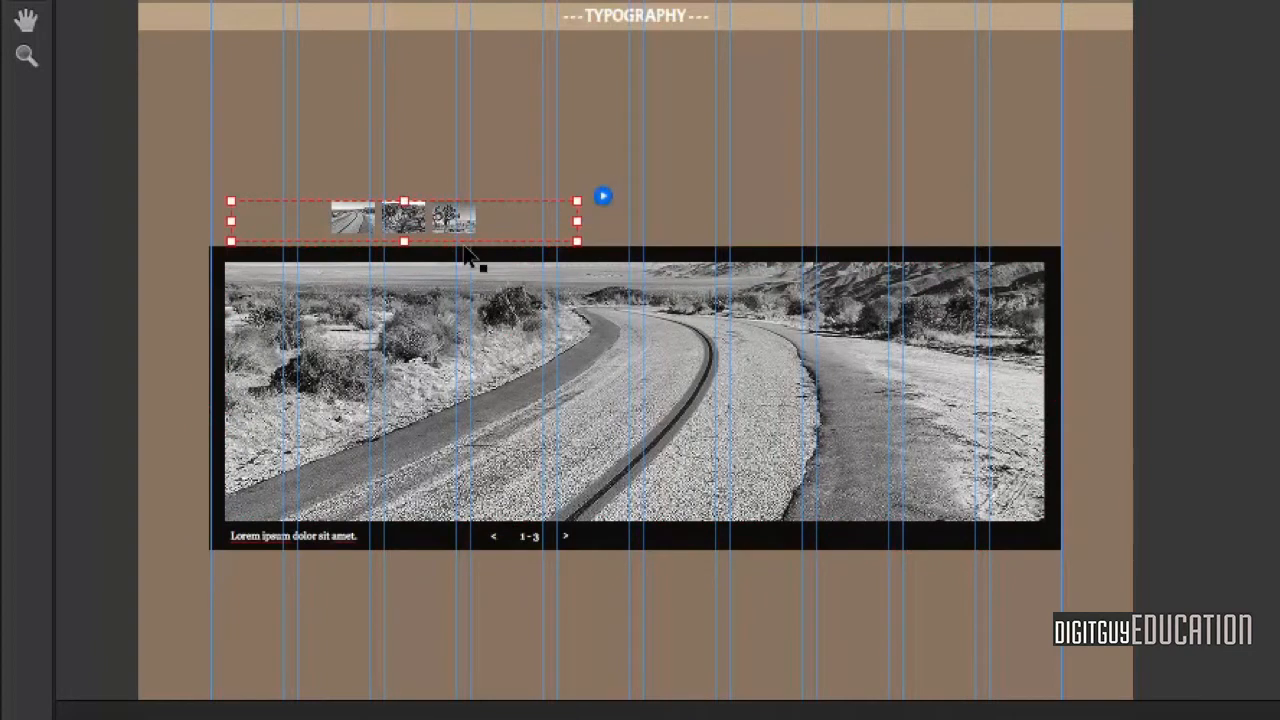
{"action": "left_click_drag", "start_coordinate": [456, 218], "coordinate": [450, 123]}
{"action": "left_click", "coordinate": [640, 305]}
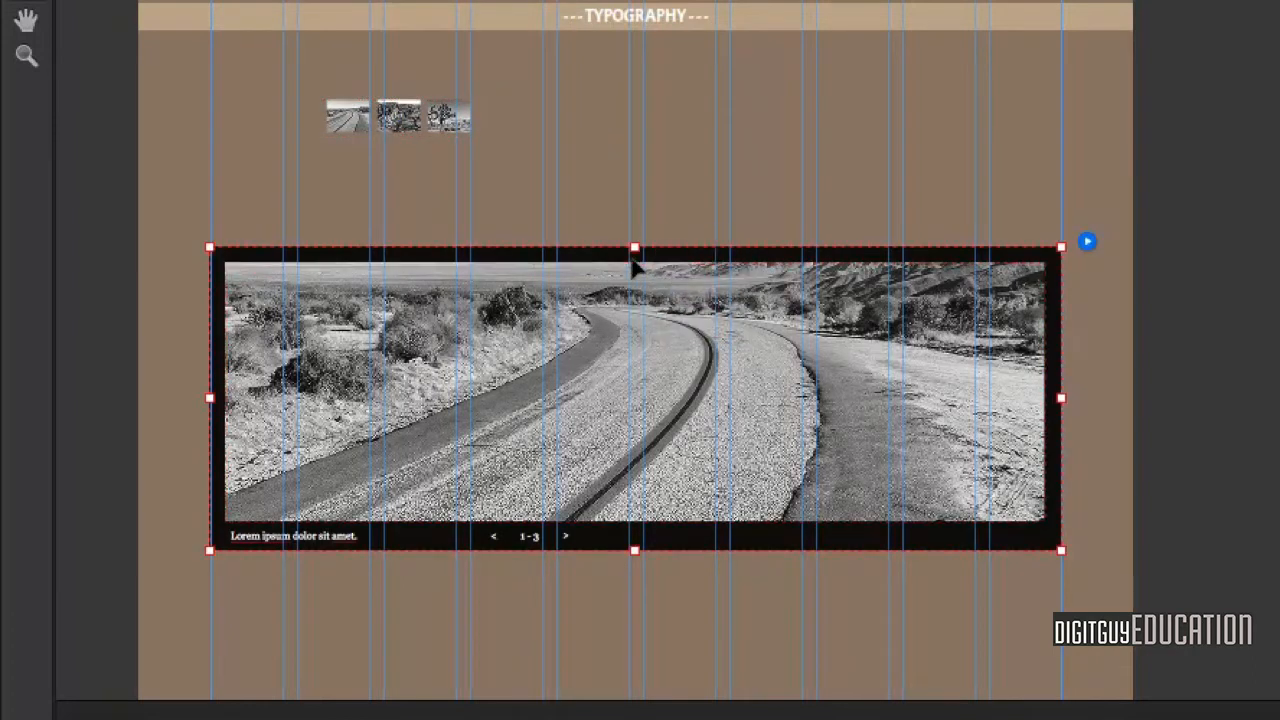
{"action": "left_click_drag", "start_coordinate": [622, 231], "coordinate": [623, 145]}
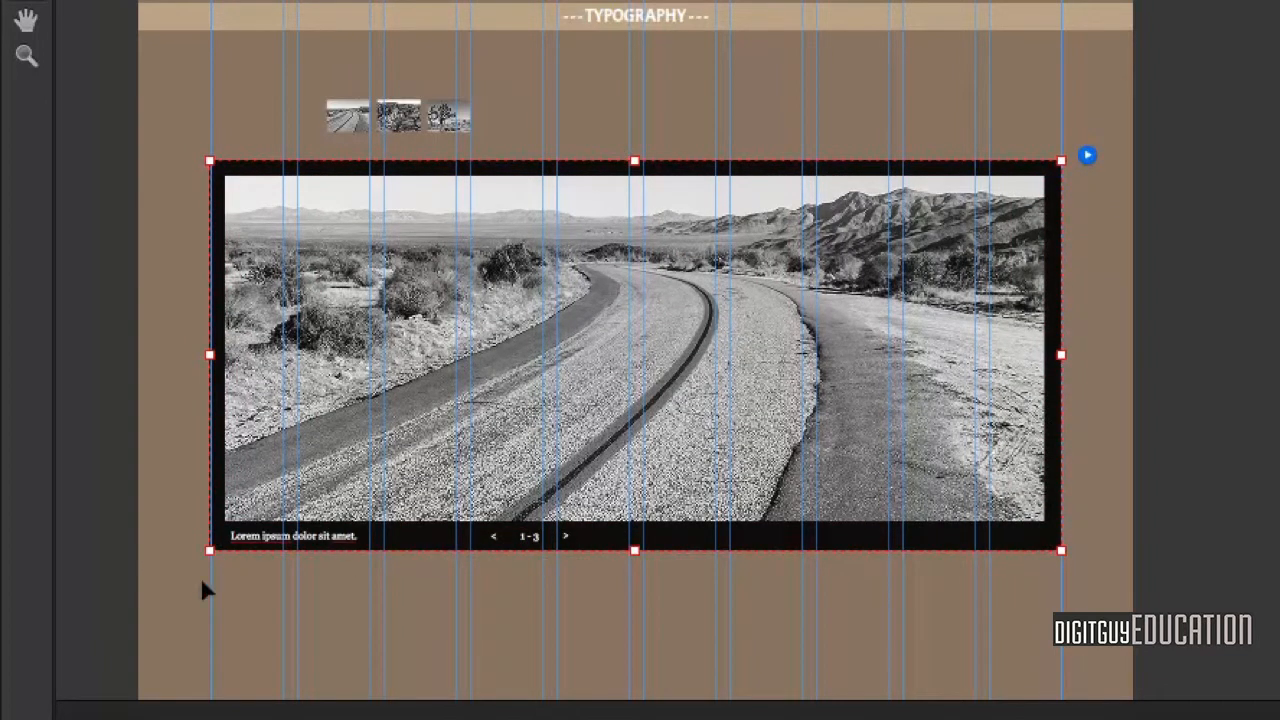
- Enlarge the slideshow's Previous and Next arrows to font size 48
{"action": "left_click", "coordinate": [328, 540]}
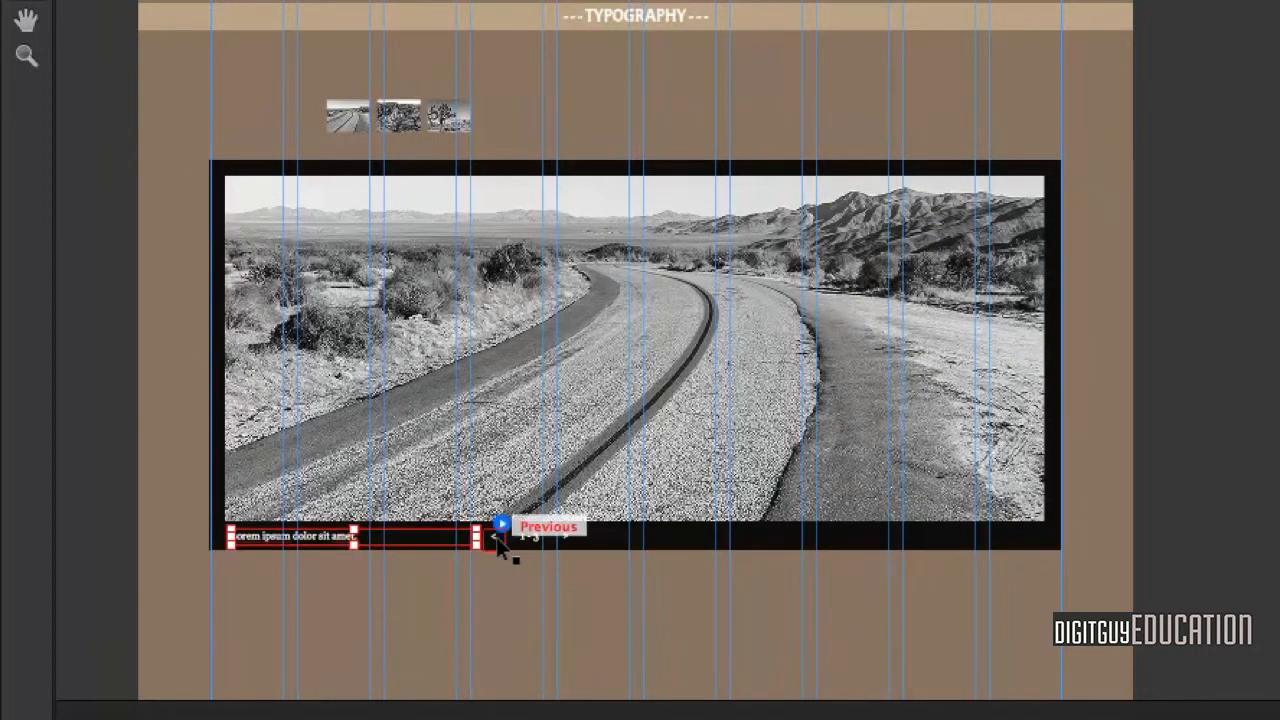
{"action": "left_click", "coordinate": [564, 537]}
{"action": "left_click", "coordinate": [564, 537]}
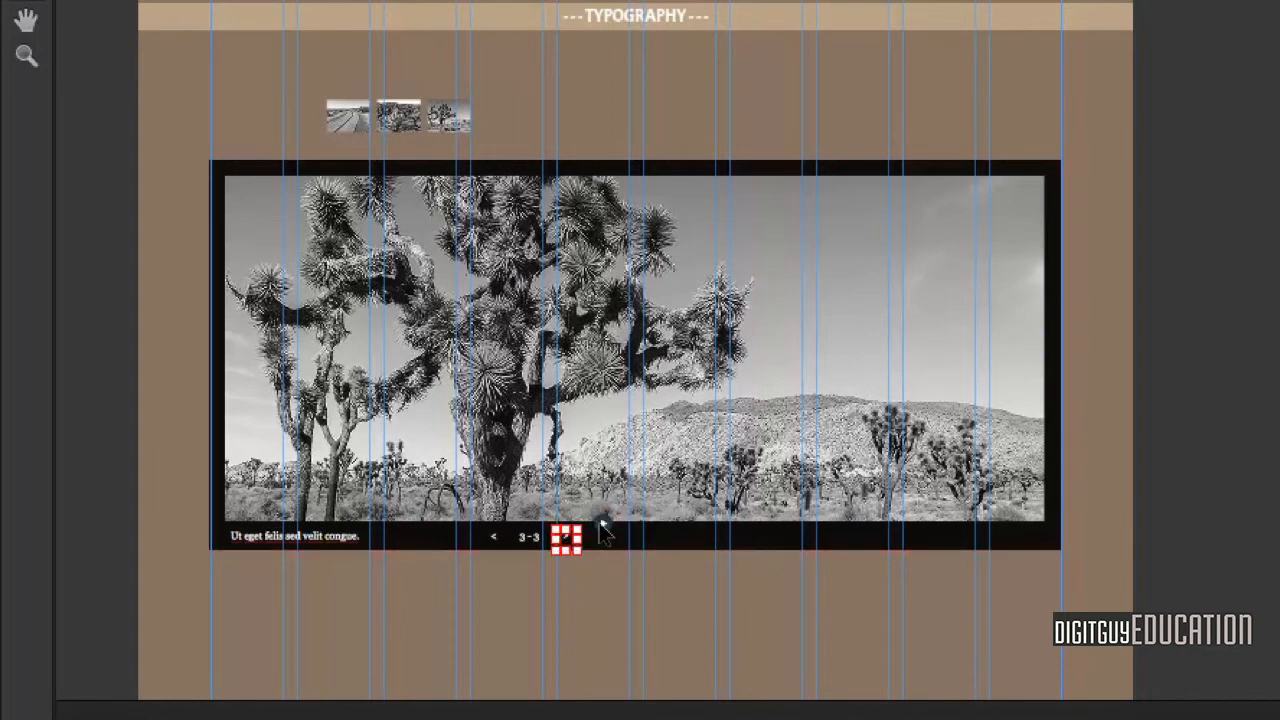
{"action": "left_click", "coordinate": [605, 530]}
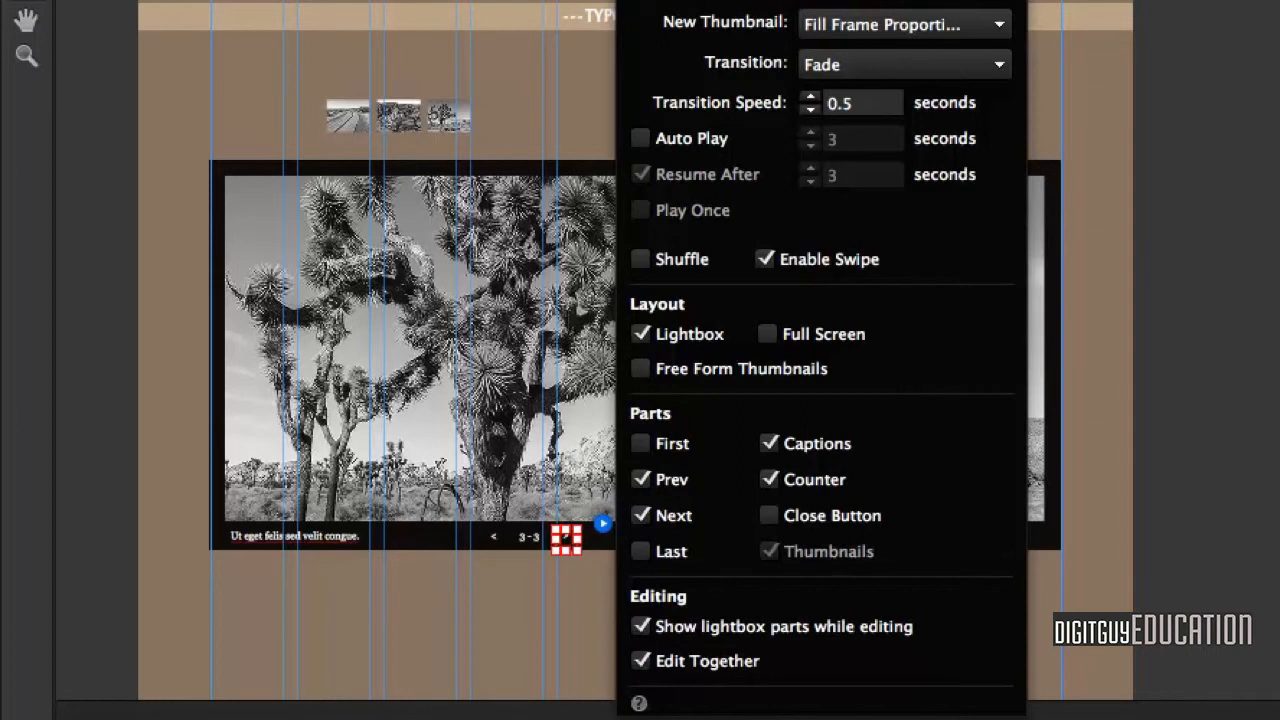
{"action": "key", "text": "Escape"}
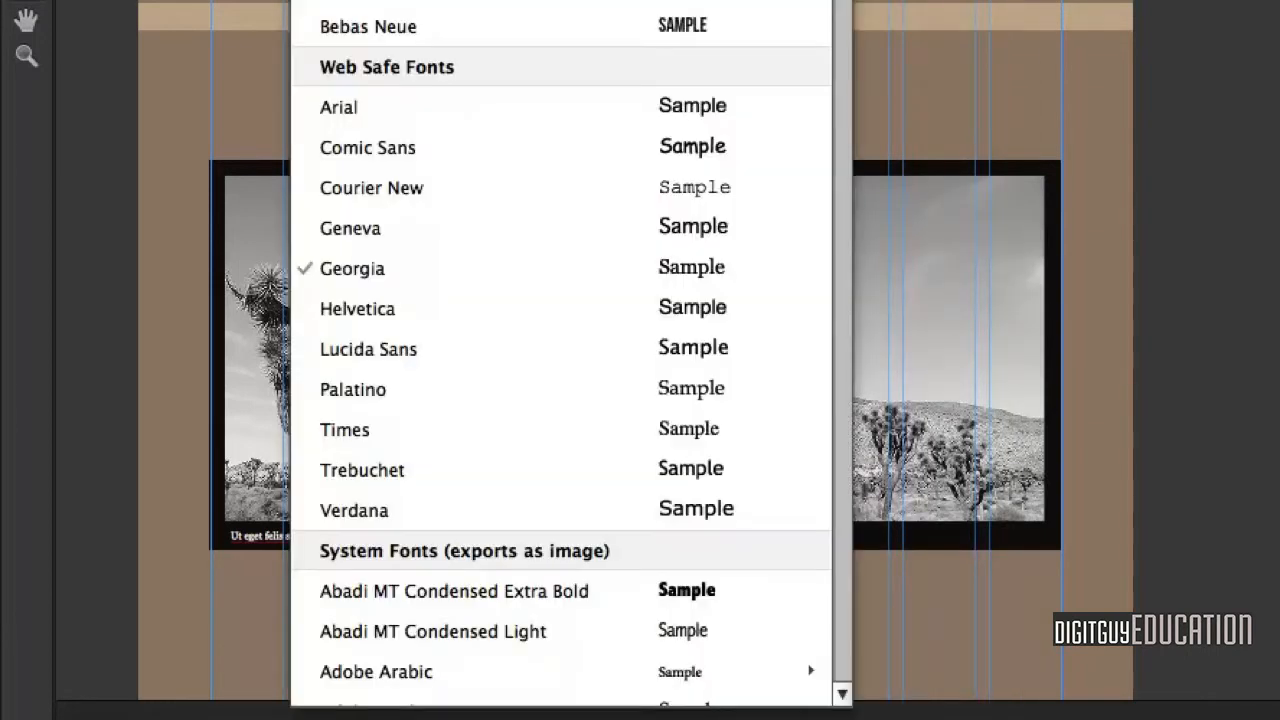
{"action": "key", "text": "Escape"}
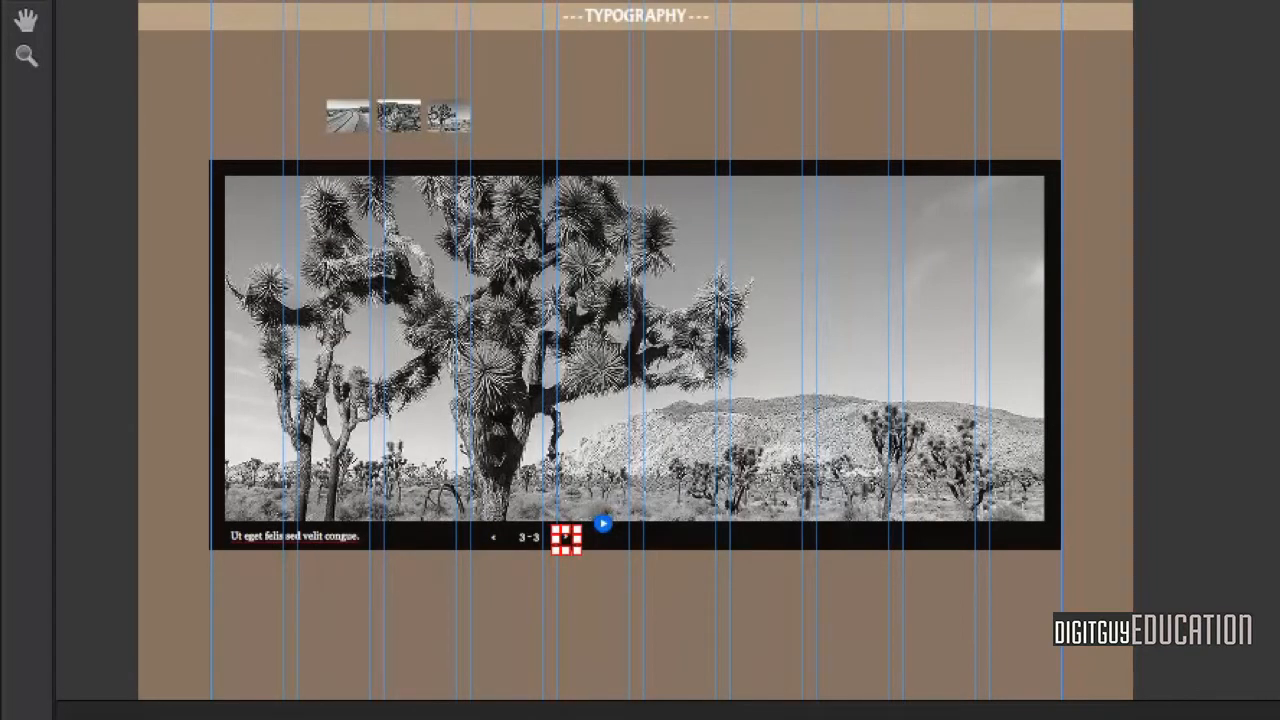
{"action": "left_click", "coordinate": [675, 107]}
{"action": "left_click", "coordinate": [675, 108]}
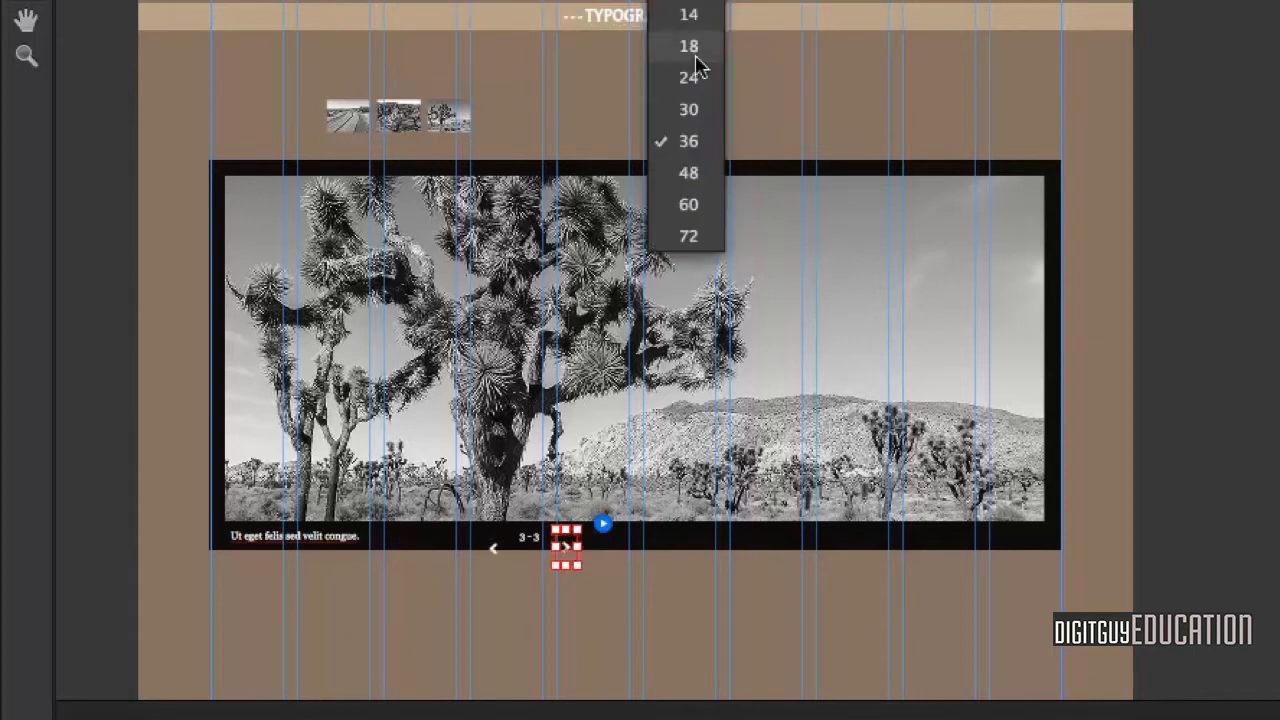
{"action": "left_click", "coordinate": [692, 172]}
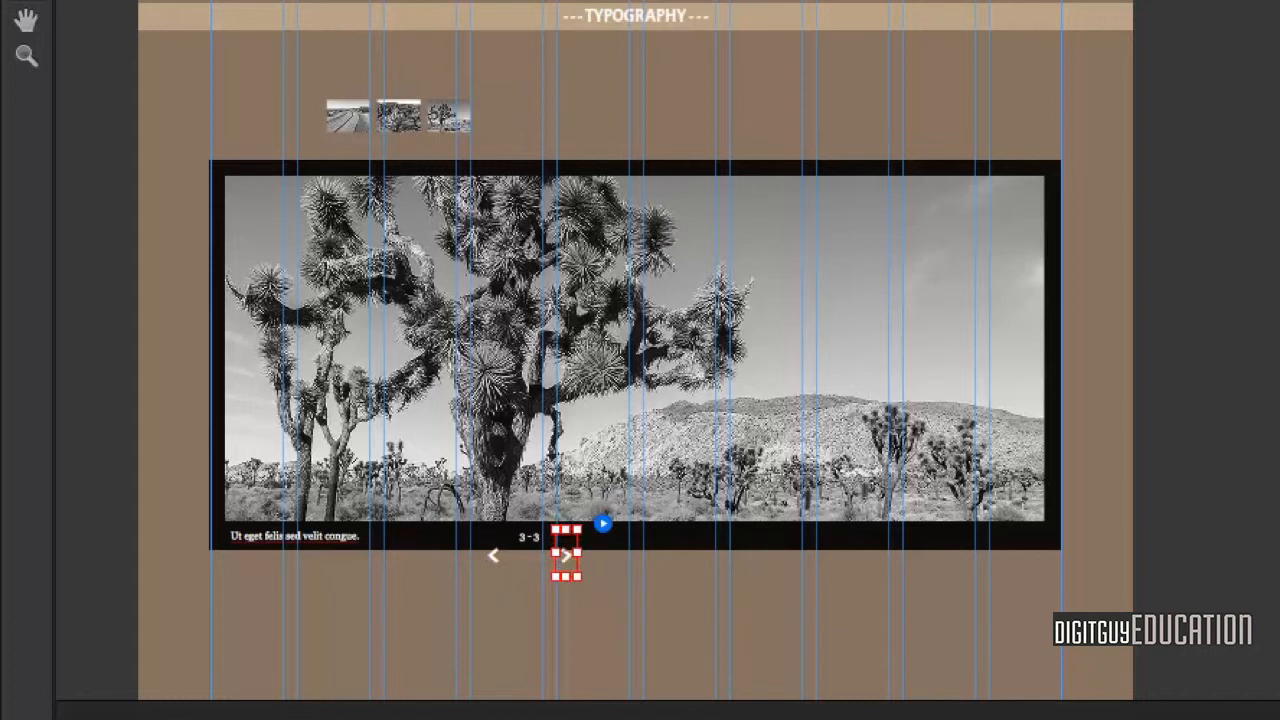
- Place the Next and Previous arrows over the hero image's right and left edges, level with each other near mid-height
{"action": "left_click_drag", "start_coordinate": [570, 560], "coordinate": [1021, 326]}
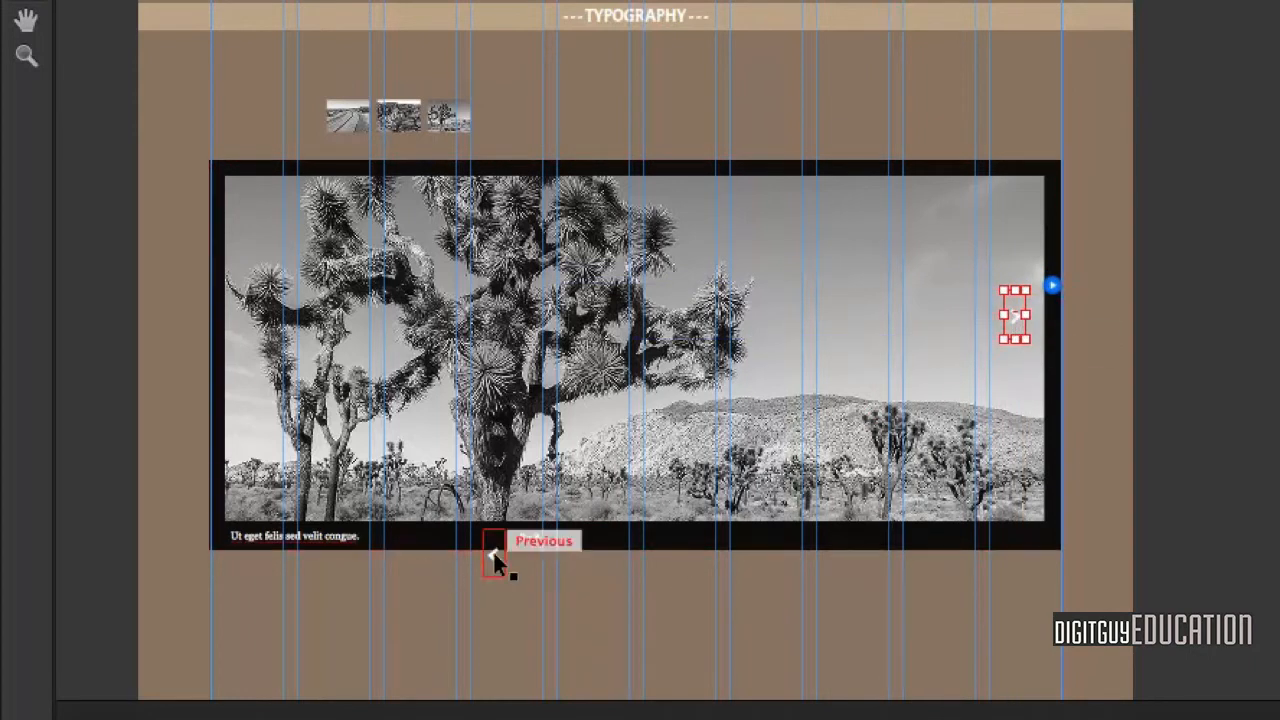
{"action": "left_click", "coordinate": [495, 558]}
{"action": "left_click_drag", "start_coordinate": [495, 555], "coordinate": [255, 336]}
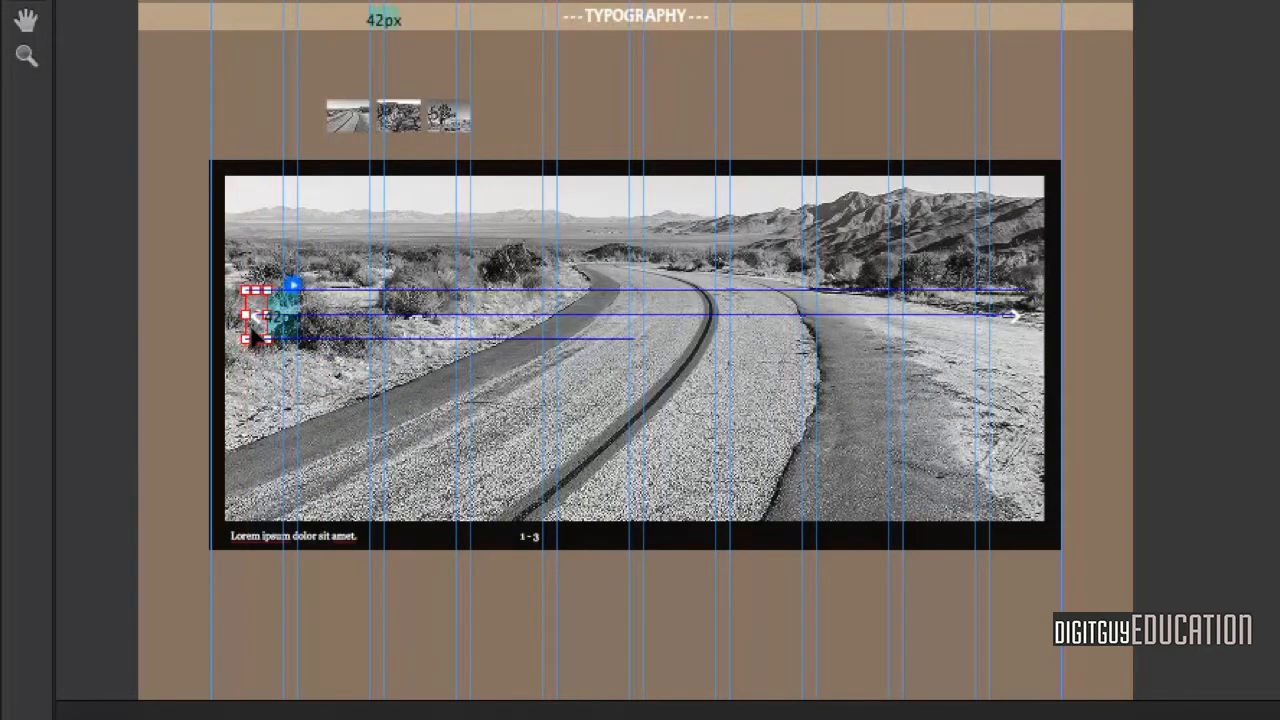
{"action": "mouse_move", "coordinate": [254, 341]}
{"action": "left_mouse_down"}
{"action": "mouse_move", "coordinate": [254, 362]}
{"action": "mouse_move", "coordinate": [253, 340]}
{"action": "left_mouse_up"}
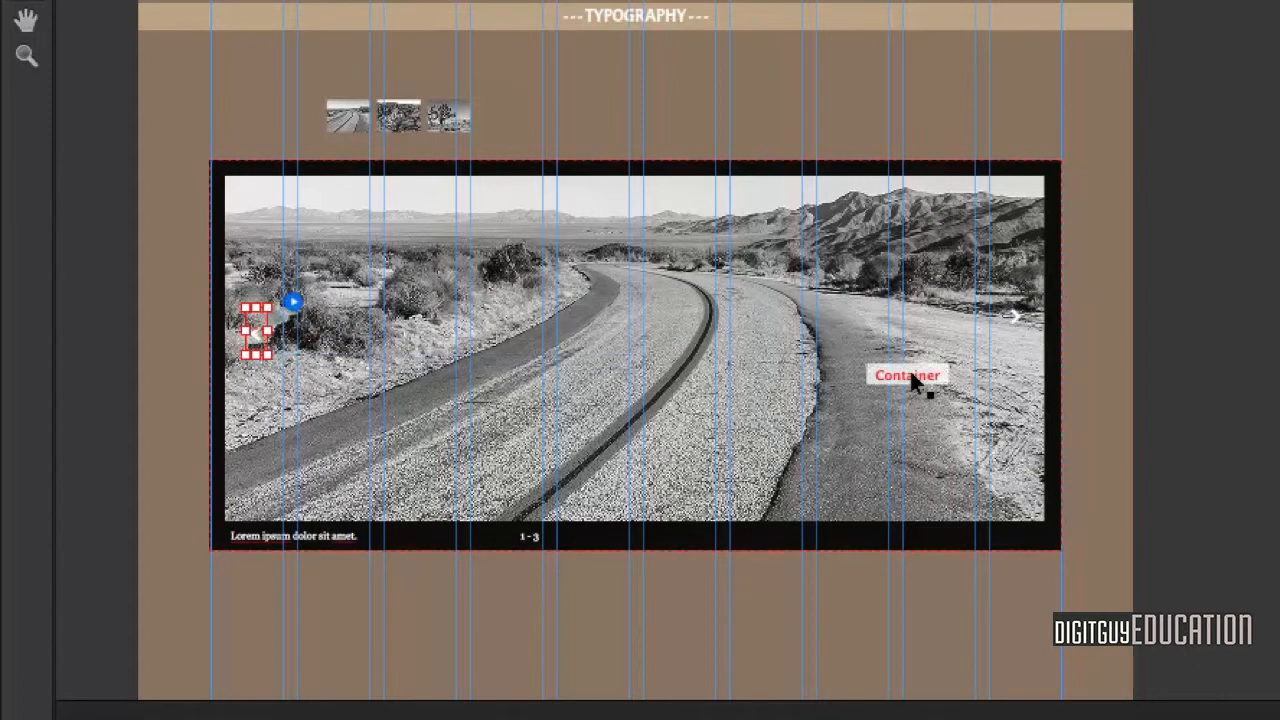
{"action": "left_click", "coordinate": [1013, 318]}
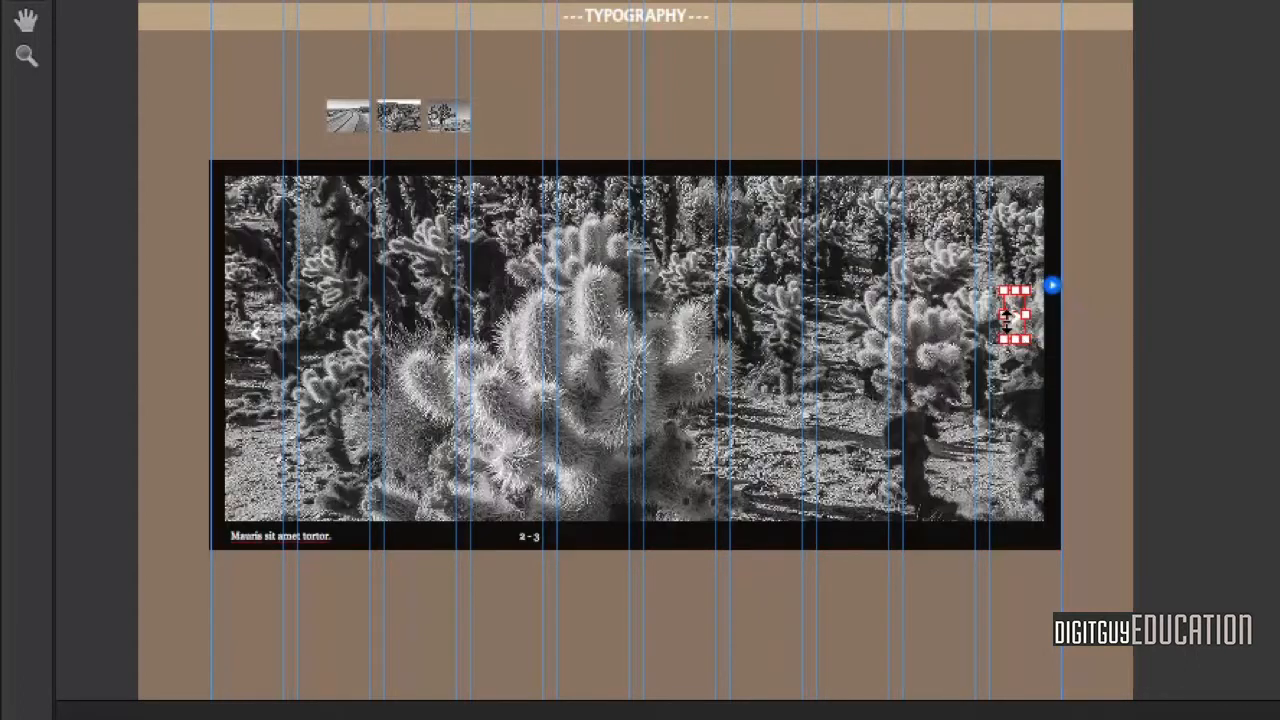
{"action": "left_click_drag", "start_coordinate": [1017, 330], "coordinate": [1020, 345]}
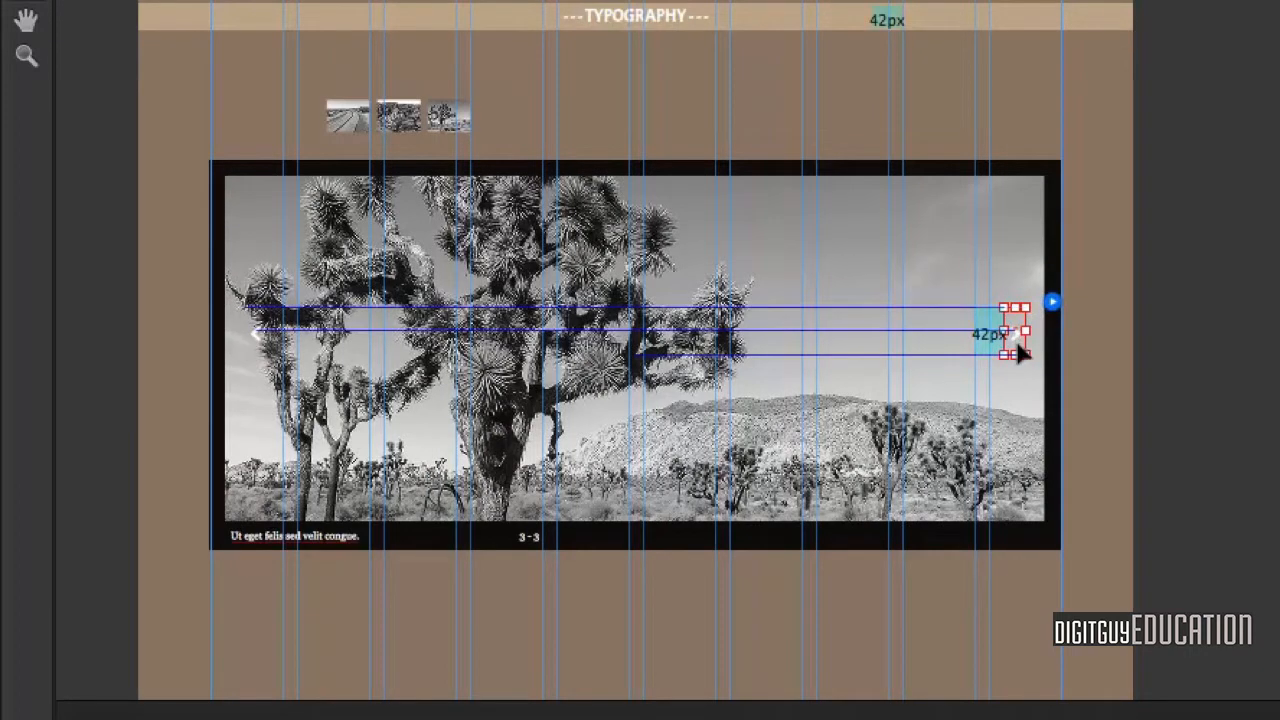
{"action": "left_click_drag", "start_coordinate": [1018, 344], "coordinate": [1020, 351]}
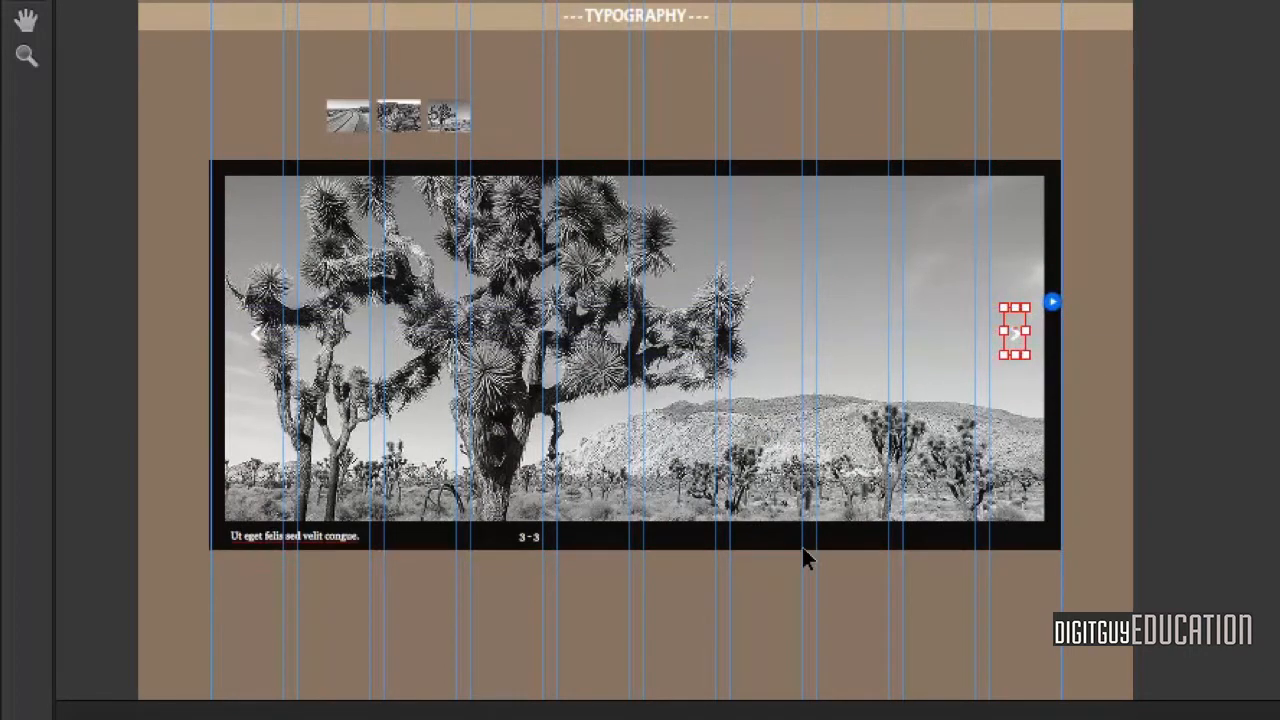
- Move the slideshow's image counter along the black caption strip to below the hero image's right end
{"action": "left_click", "coordinate": [295, 538]}
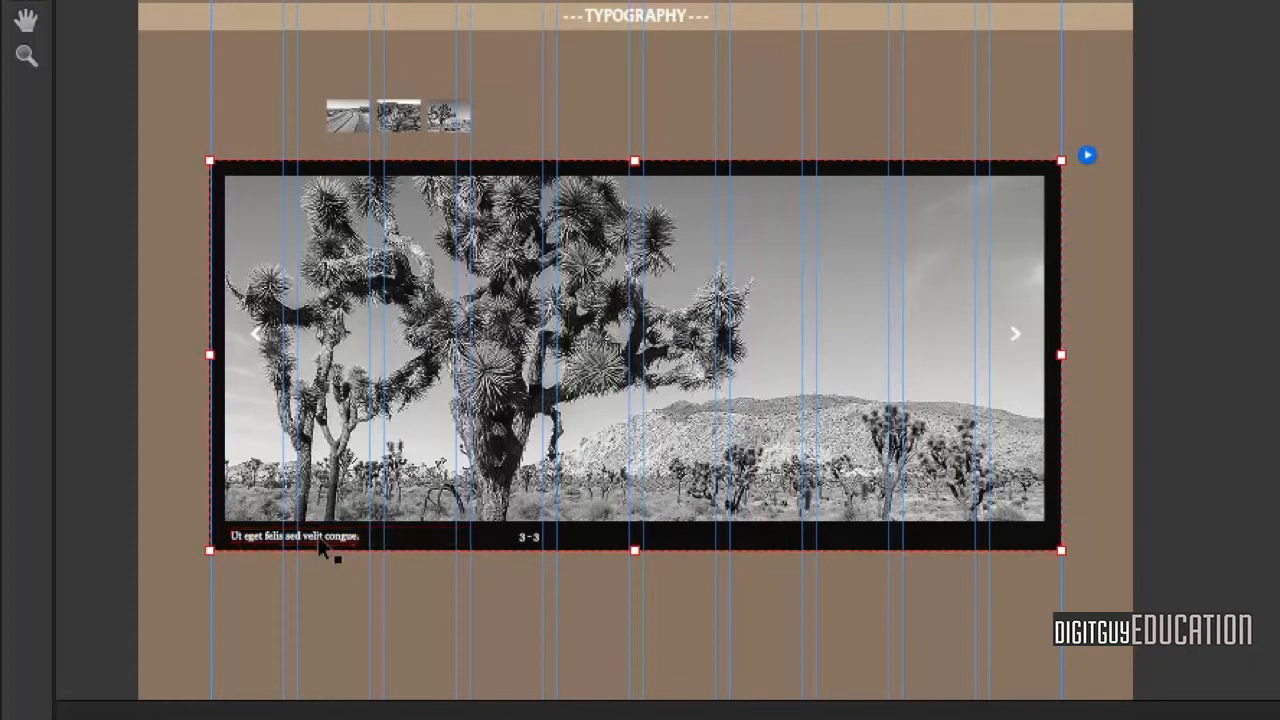
{"action": "left_click", "coordinate": [315, 540]}
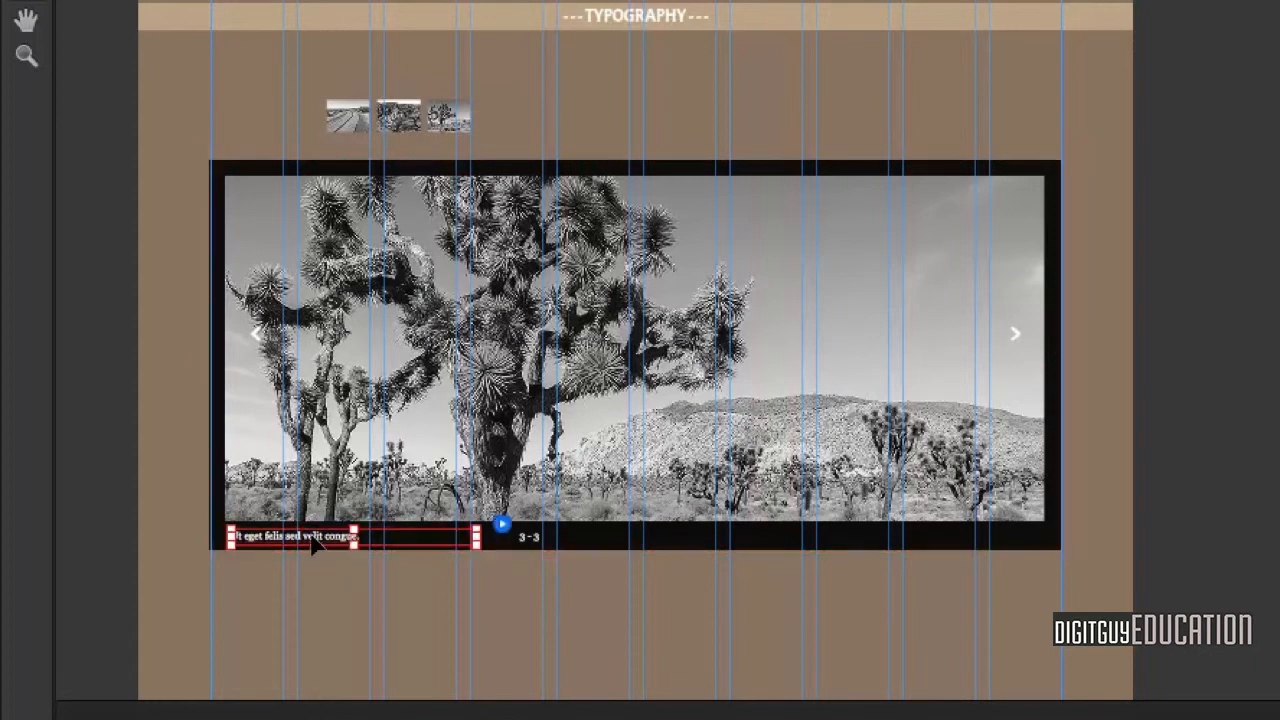
{"action": "left_click", "coordinate": [545, 541]}
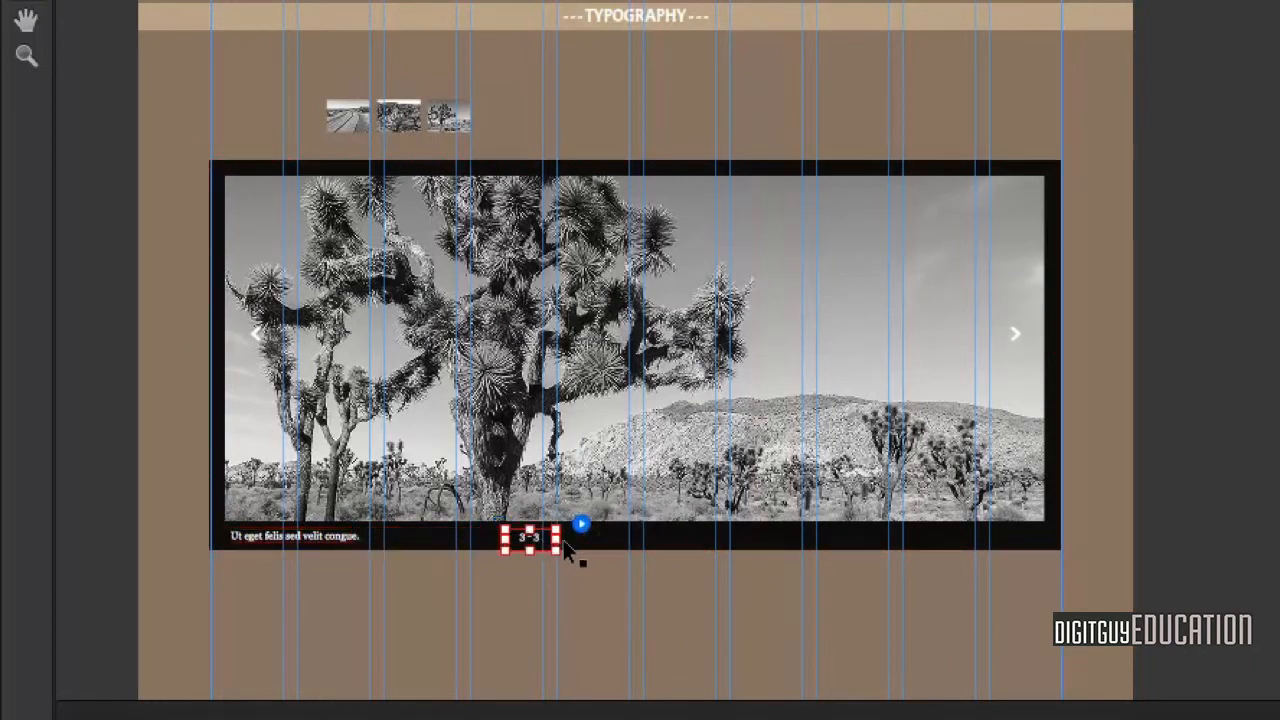
{"action": "left_click_drag", "start_coordinate": [545, 545], "coordinate": [1029, 541]}
{"action": "key", "text": "Escape"}
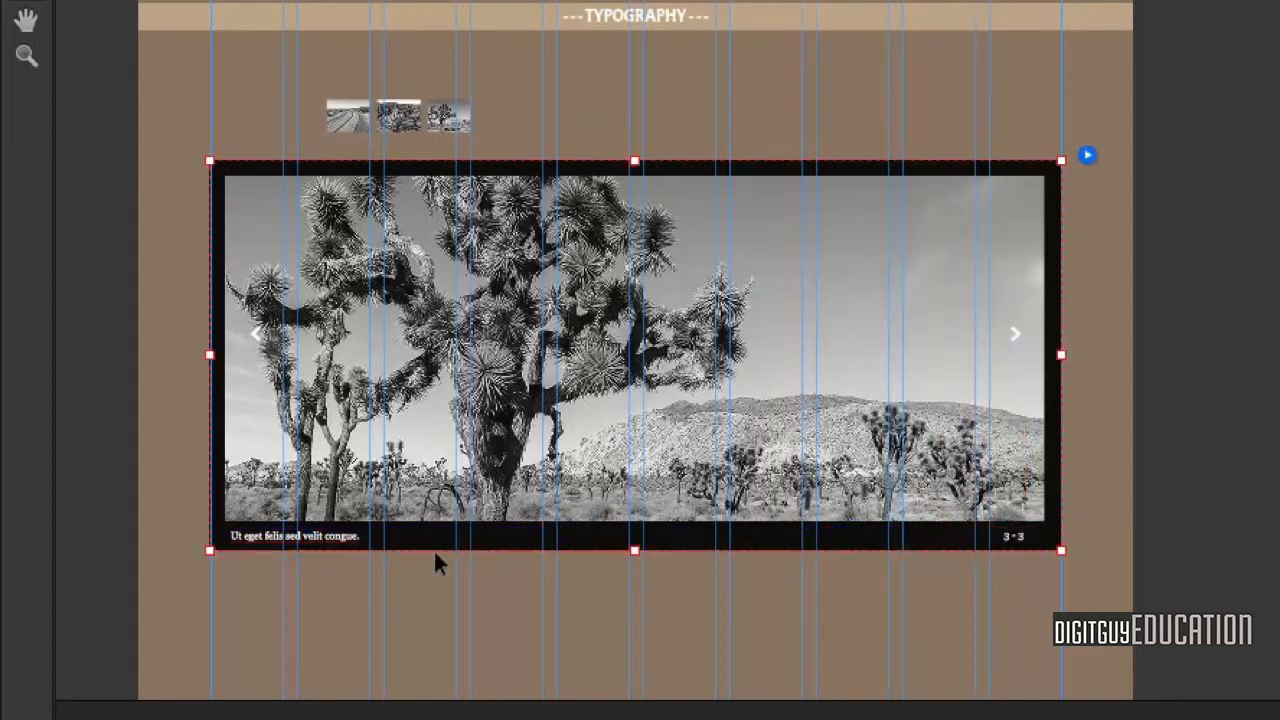
- Move the caption's start to the second column guide and widen its box to just before the image counter
{"action": "left_click", "coordinate": [325, 540]}
{"action": "left_click_drag", "start_coordinate": [326, 543], "coordinate": [371, 534]}
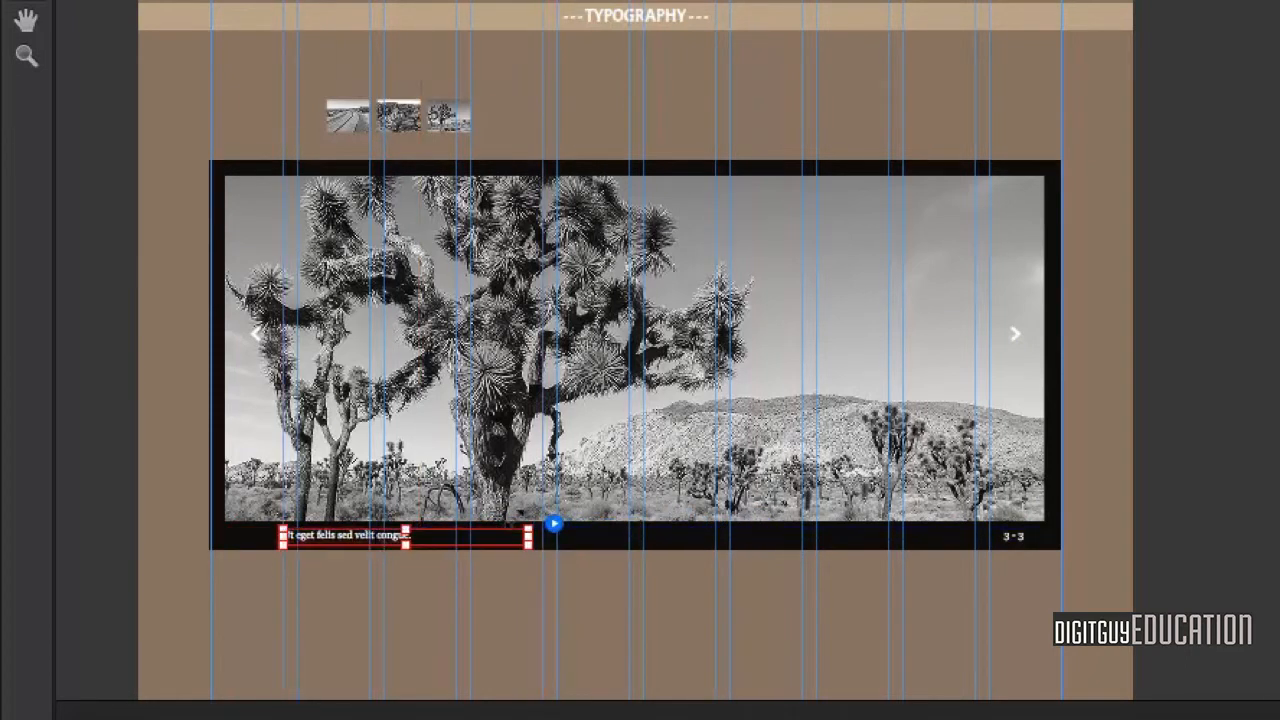
{"action": "left_click_drag", "start_coordinate": [528, 537], "coordinate": [962, 540]}
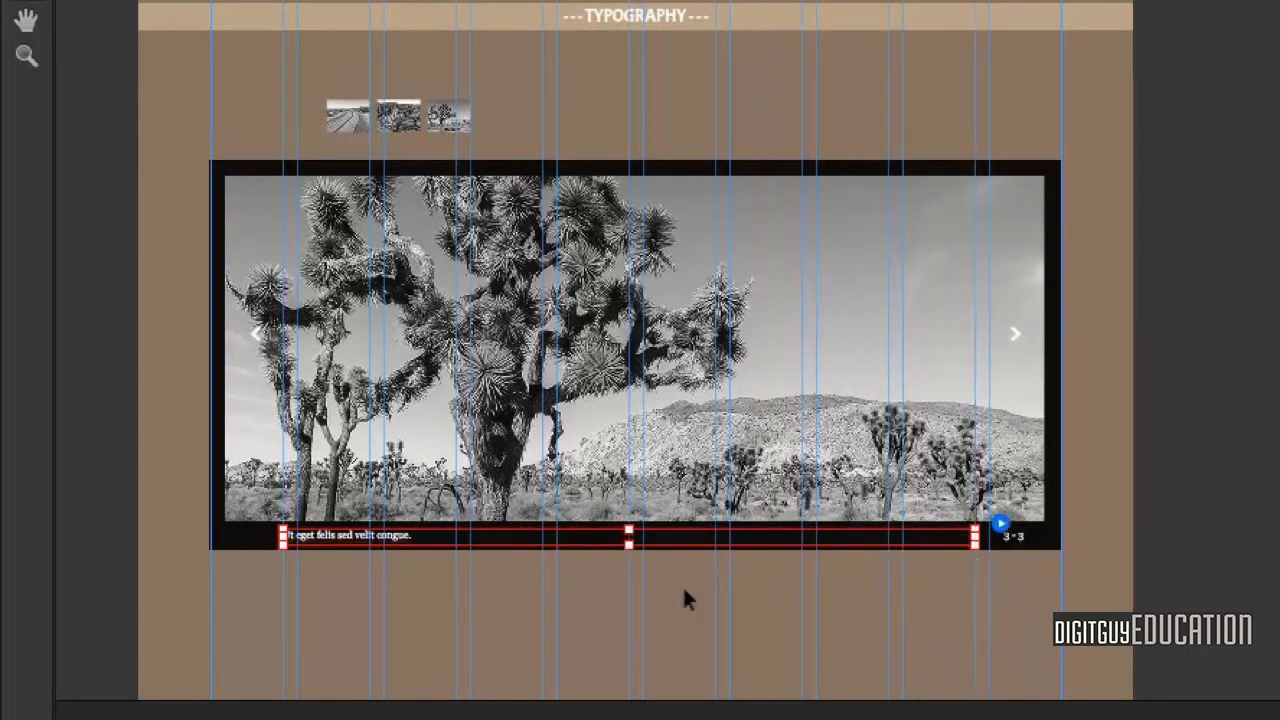
- Set the whole caption text in the Acme font at size 18
{"action": "double_click", "coordinate": [360, 533]}
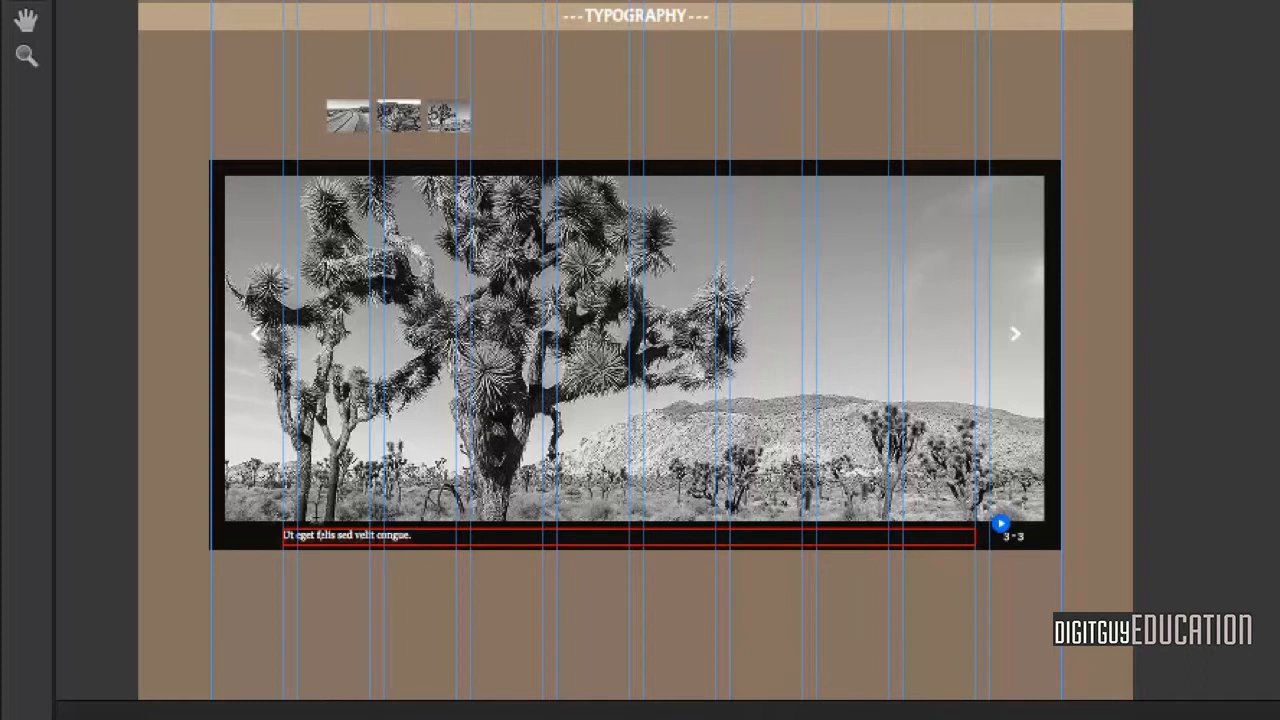
{"action": "left_click_drag", "start_coordinate": [284, 535], "coordinate": [412, 535]}
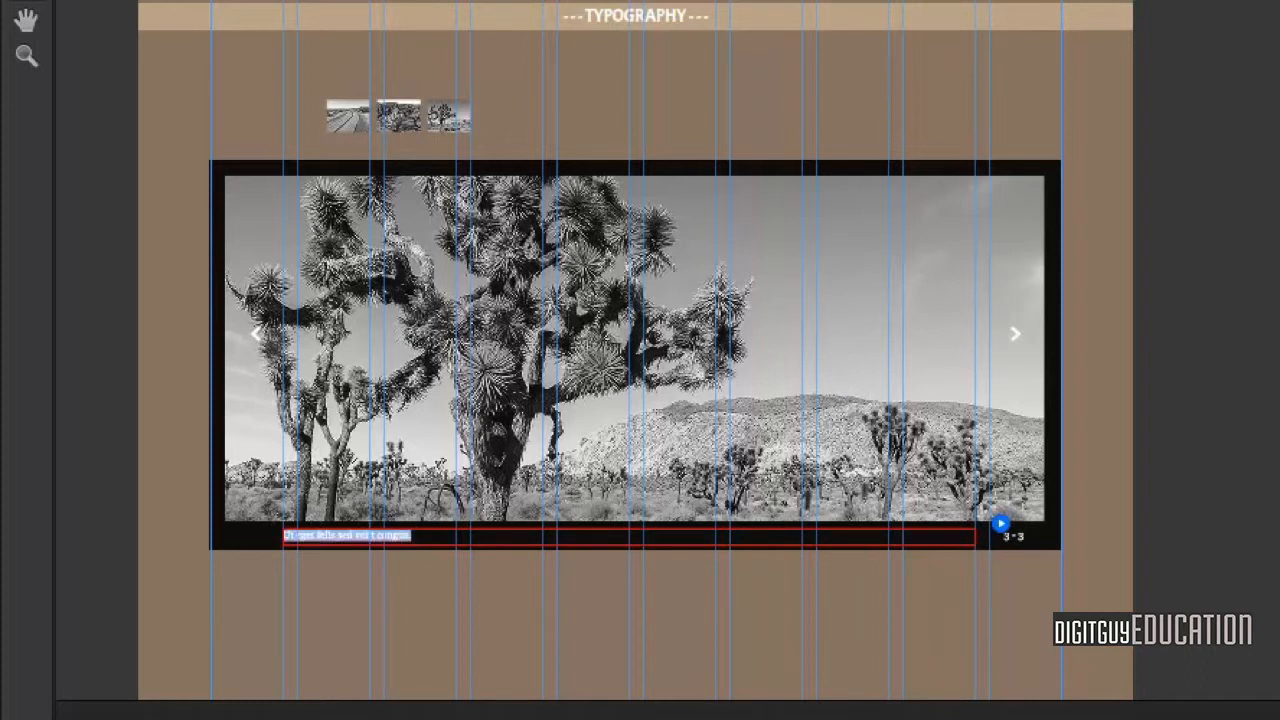
{"action": "left_click", "coordinate": [400, 2]}
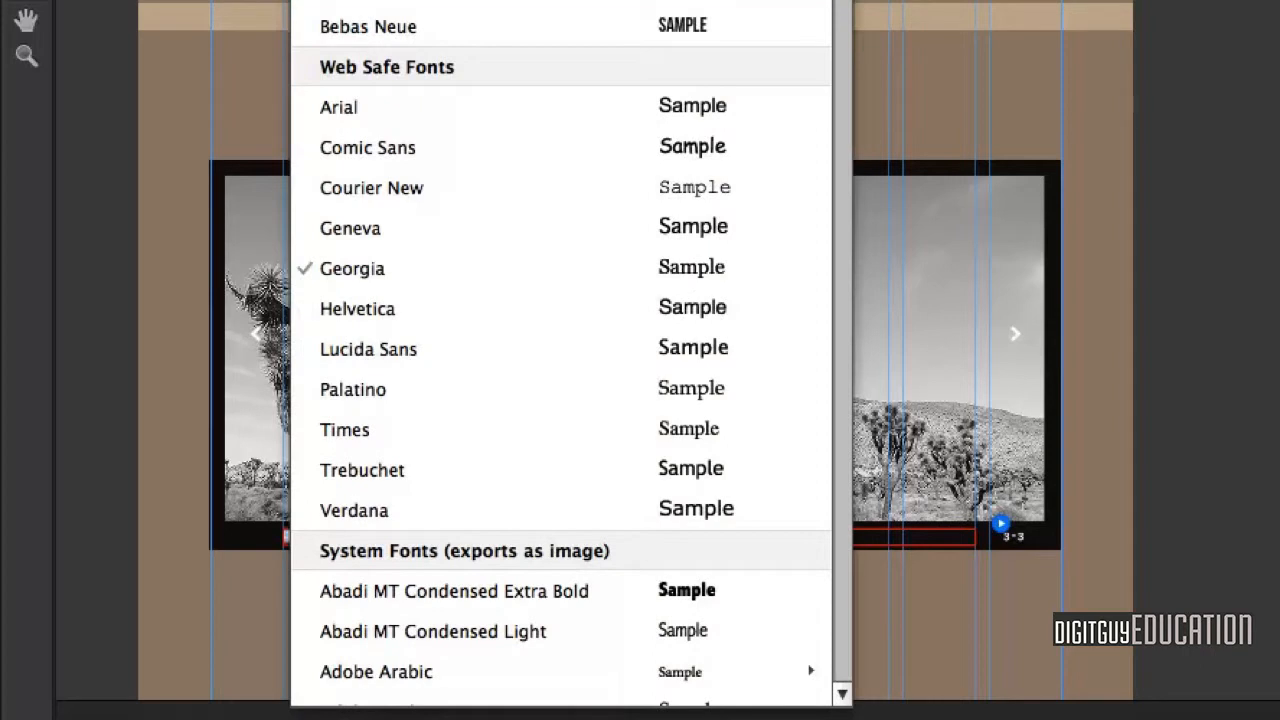
{"action": "left_click", "coordinate": [400, 3]}
{"action": "left_click", "coordinate": [690, 2]}
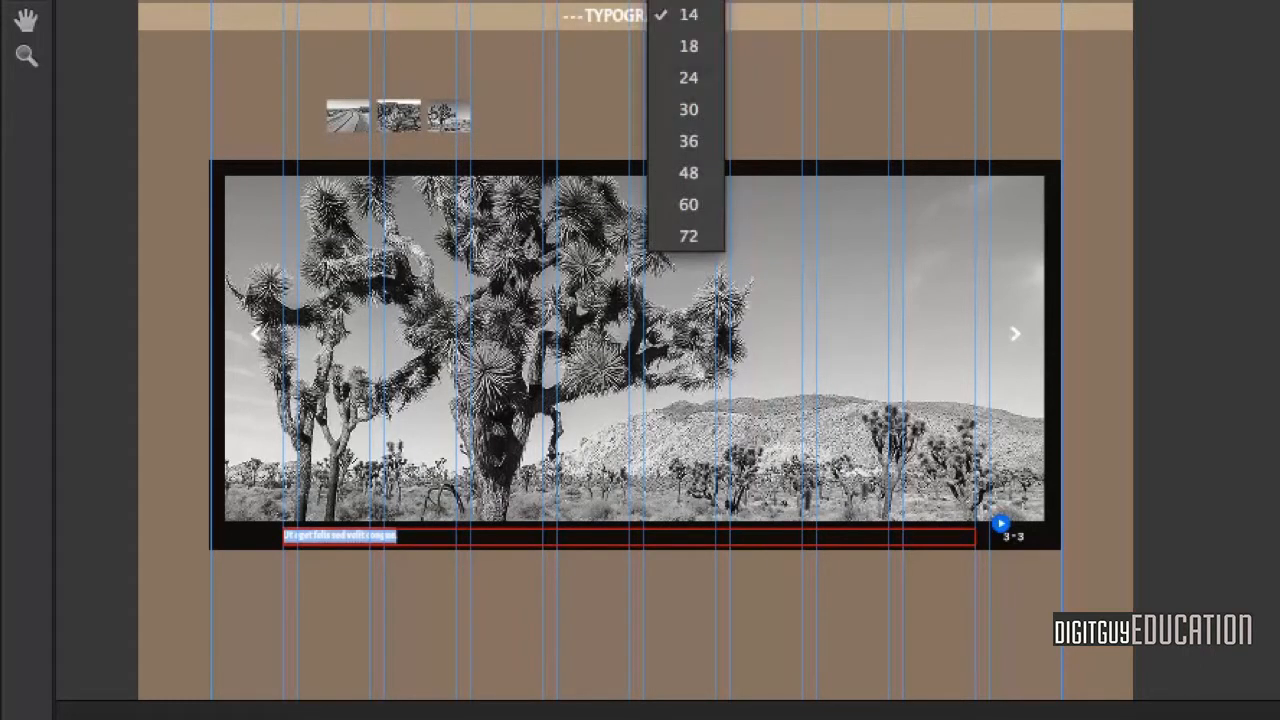
{"action": "left_click", "coordinate": [677, 87]}
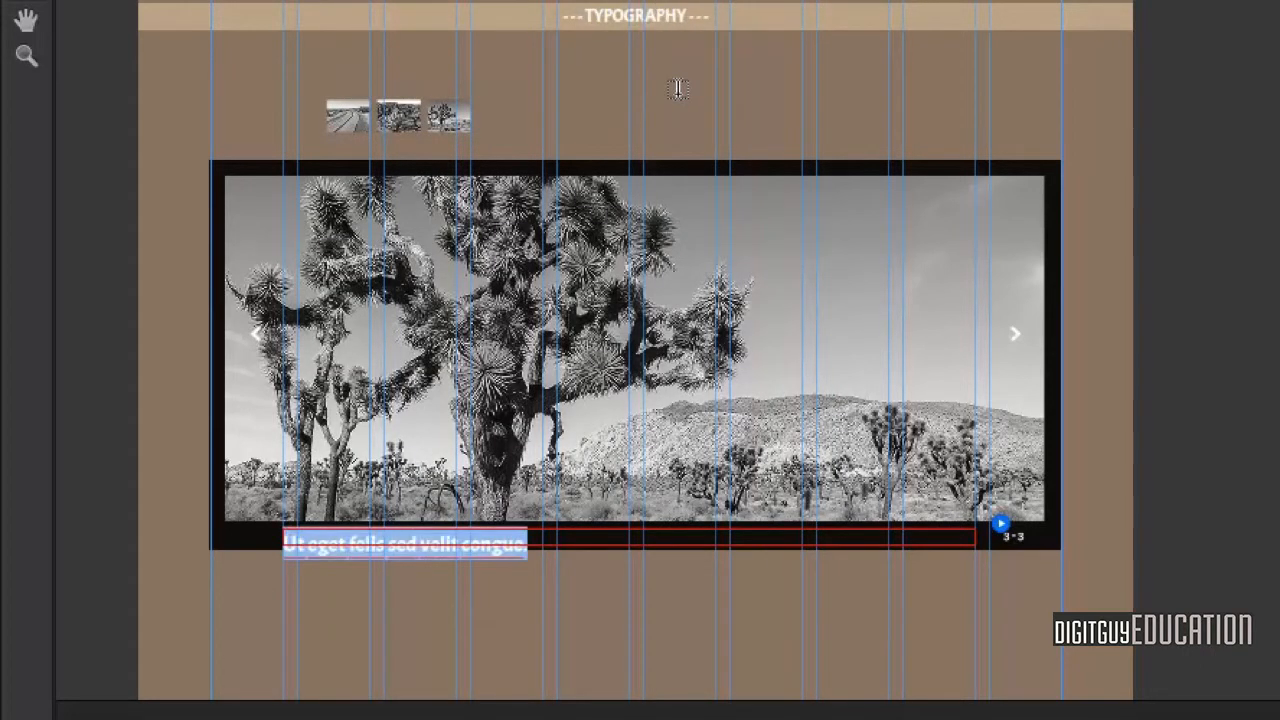
{"action": "left_click", "coordinate": [690, 2]}
{"action": "left_click", "coordinate": [683, 77]}
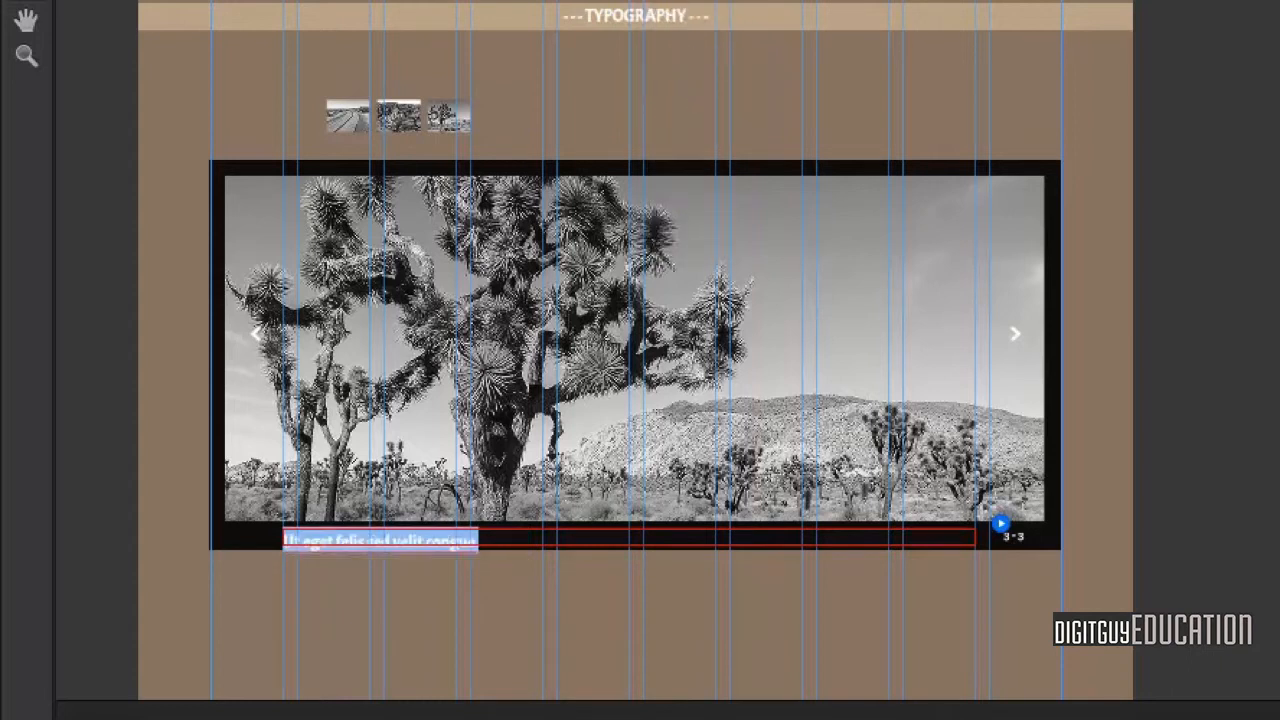
{"action": "left_click", "coordinate": [690, 2]}
{"action": "left_click", "coordinate": [688, 43]}
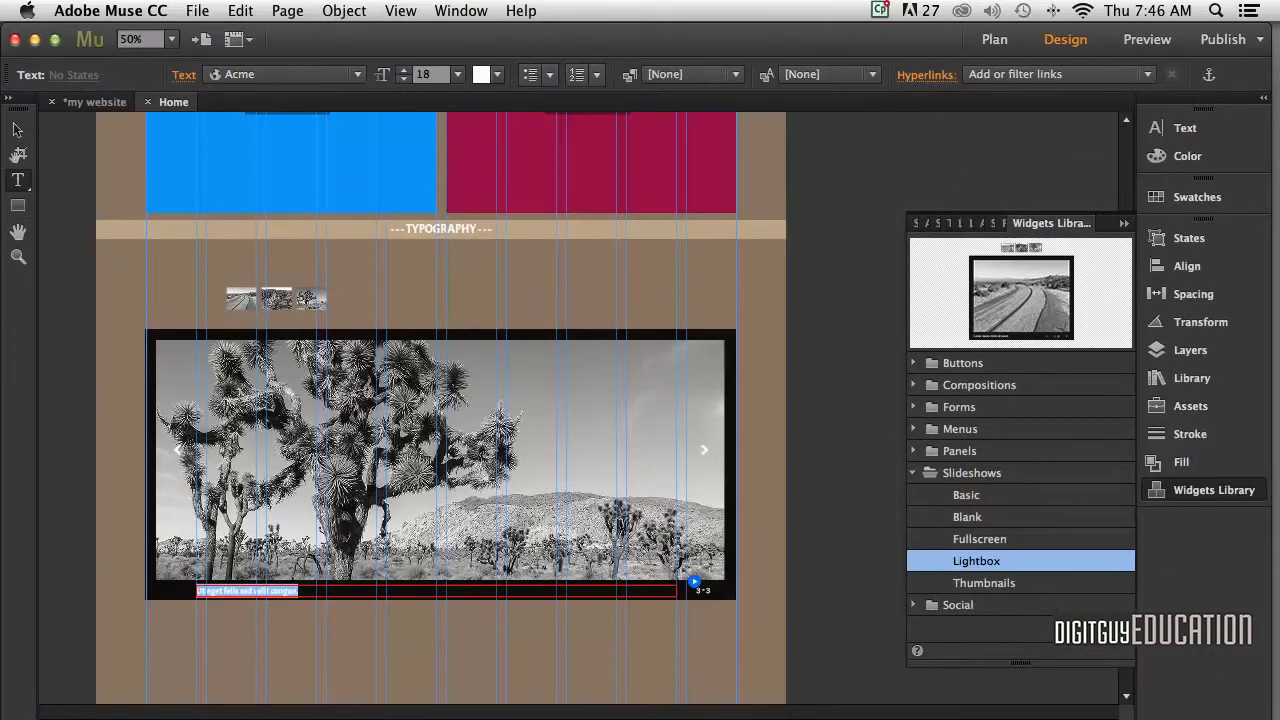
- Centre the caption text and shift the image counter slightly left to the adjacent column guide
{"action": "left_click", "coordinate": [1185, 129]}
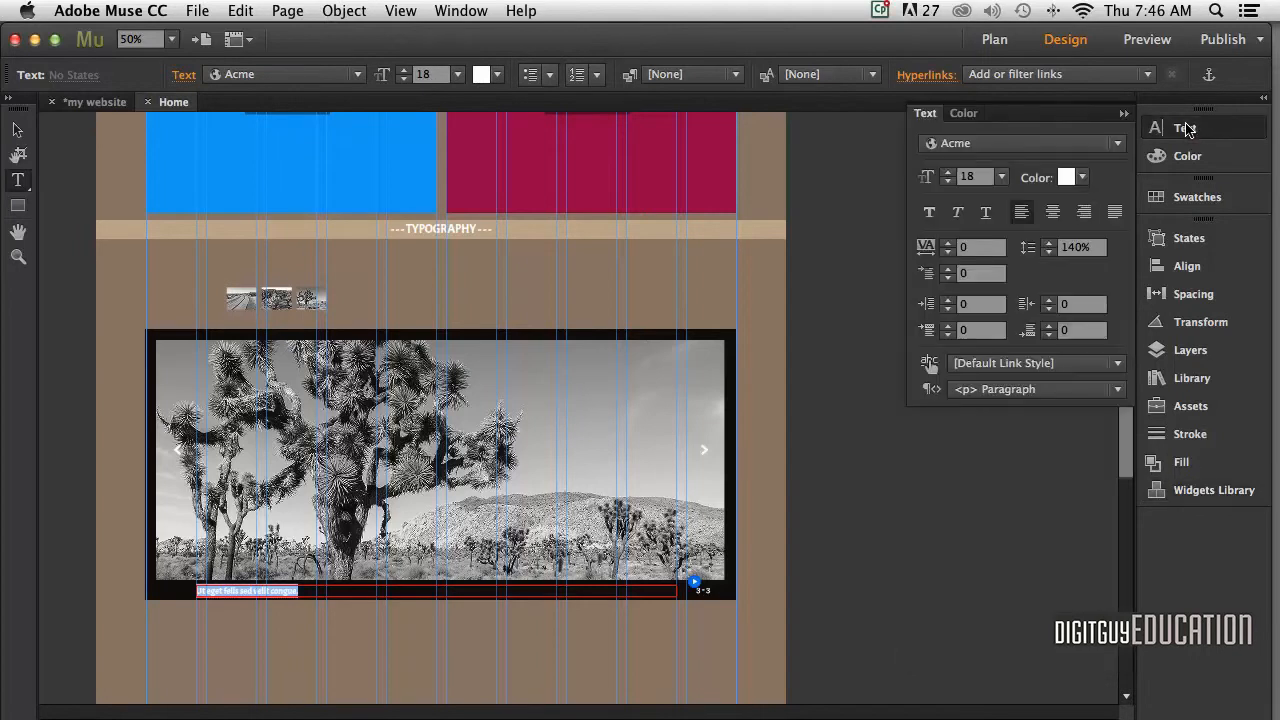
{"action": "left_click", "coordinate": [1052, 210]}
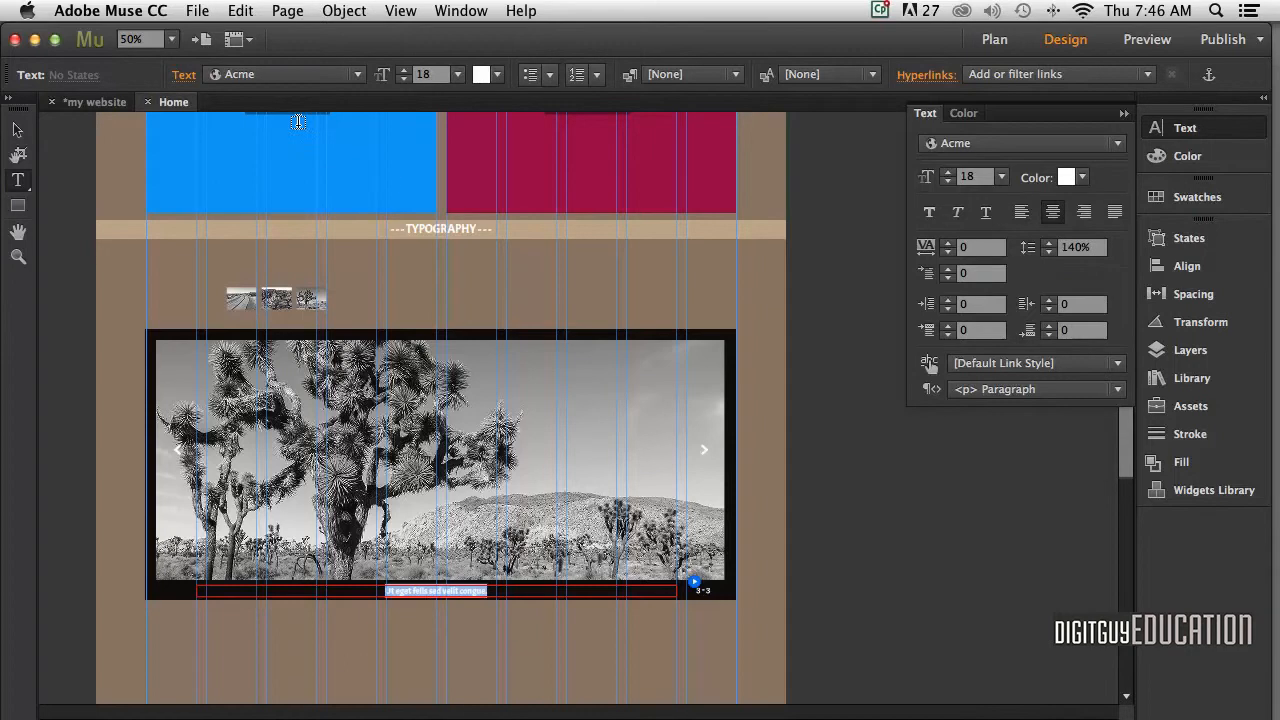
{"action": "left_click", "coordinate": [17, 130]}
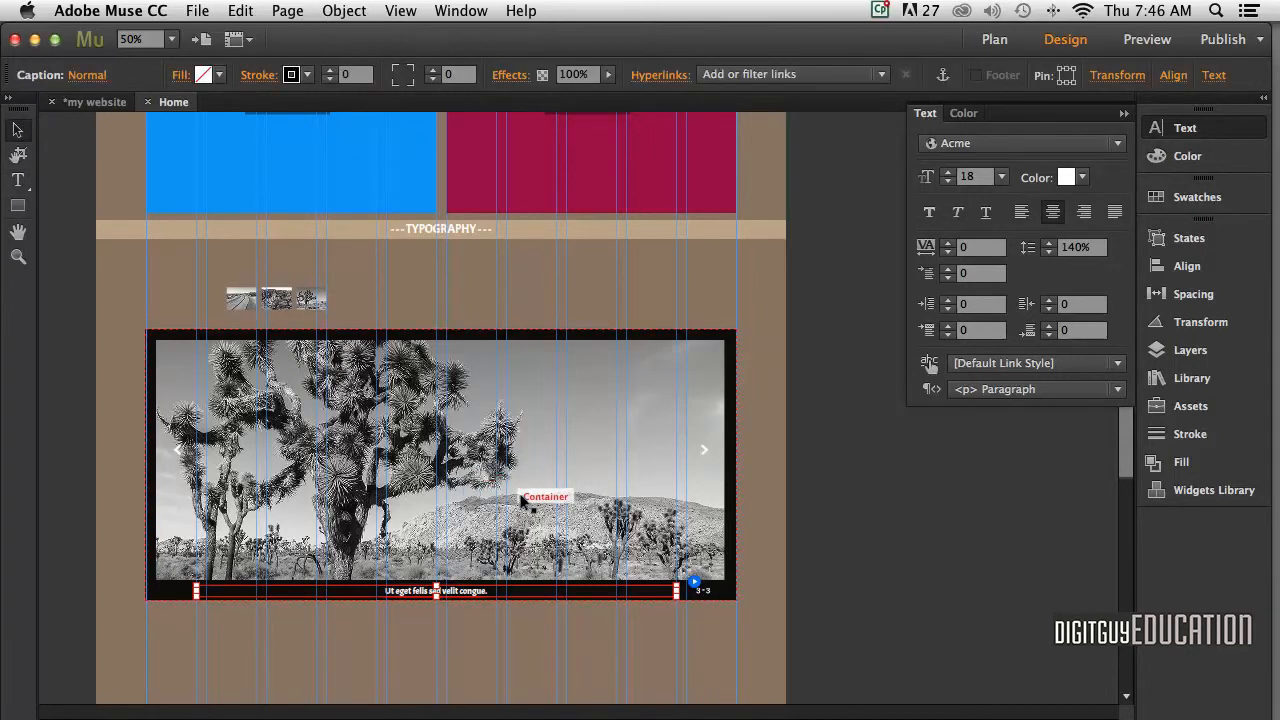
{"action": "left_click", "coordinate": [703, 592]}
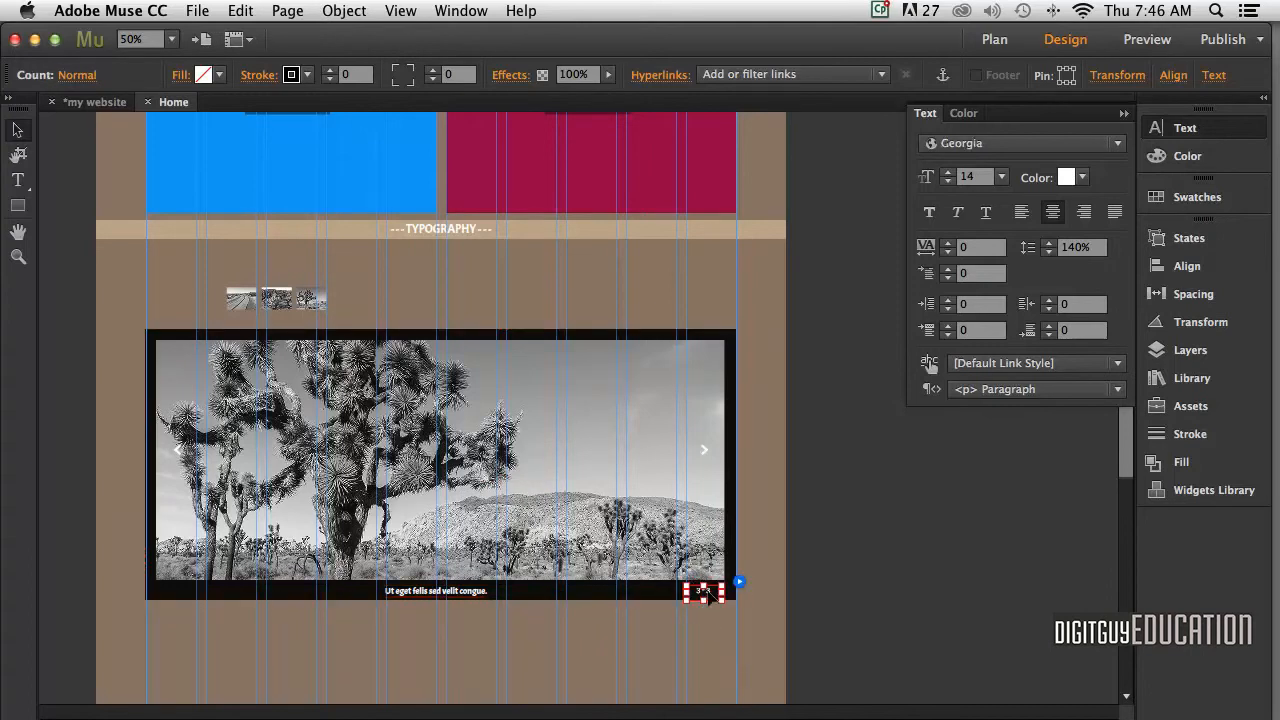
{"action": "left_click_drag", "start_coordinate": [704, 593], "coordinate": [700, 594]}
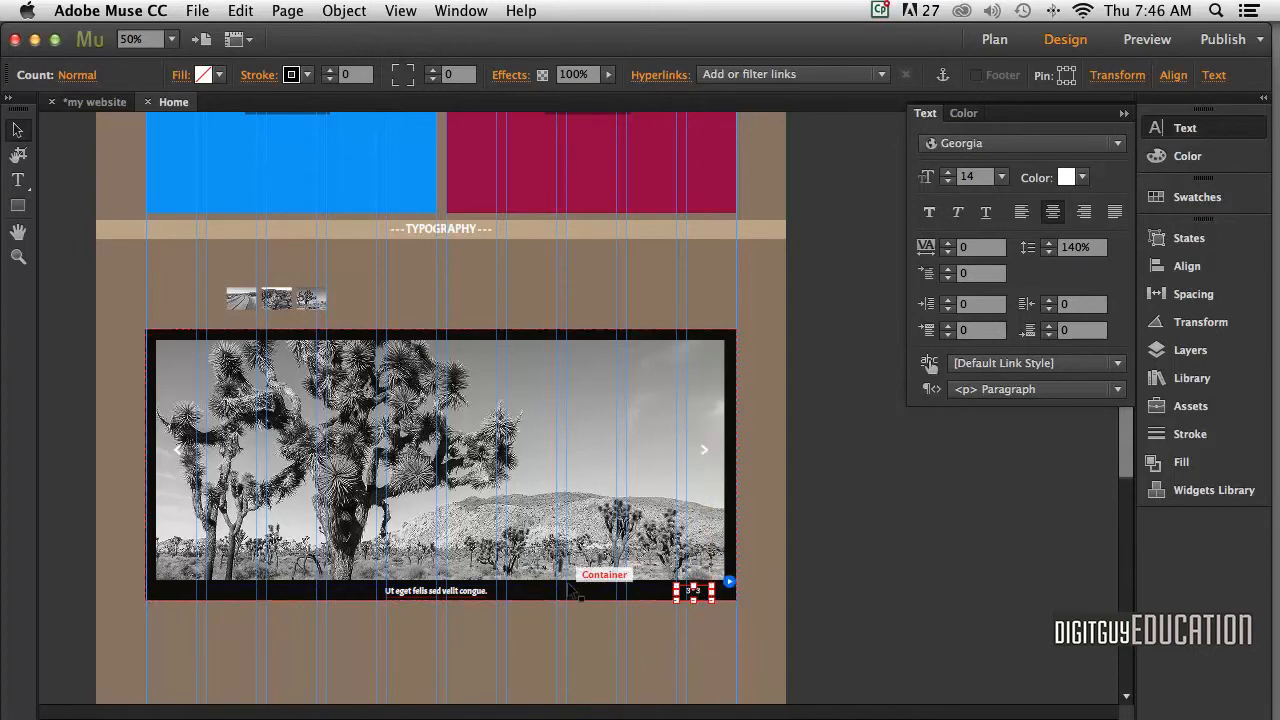
{"action": "left_click", "coordinate": [400, 400]}
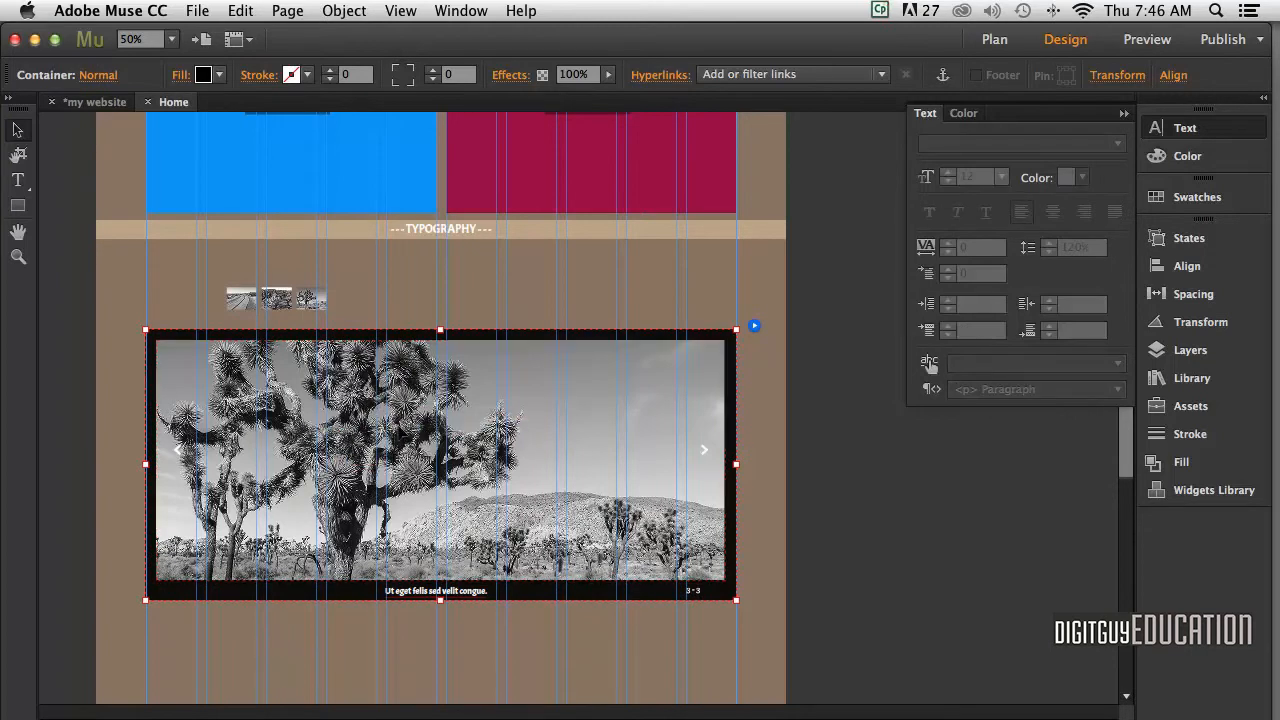
{"action": "left_click", "coordinate": [754, 326]}
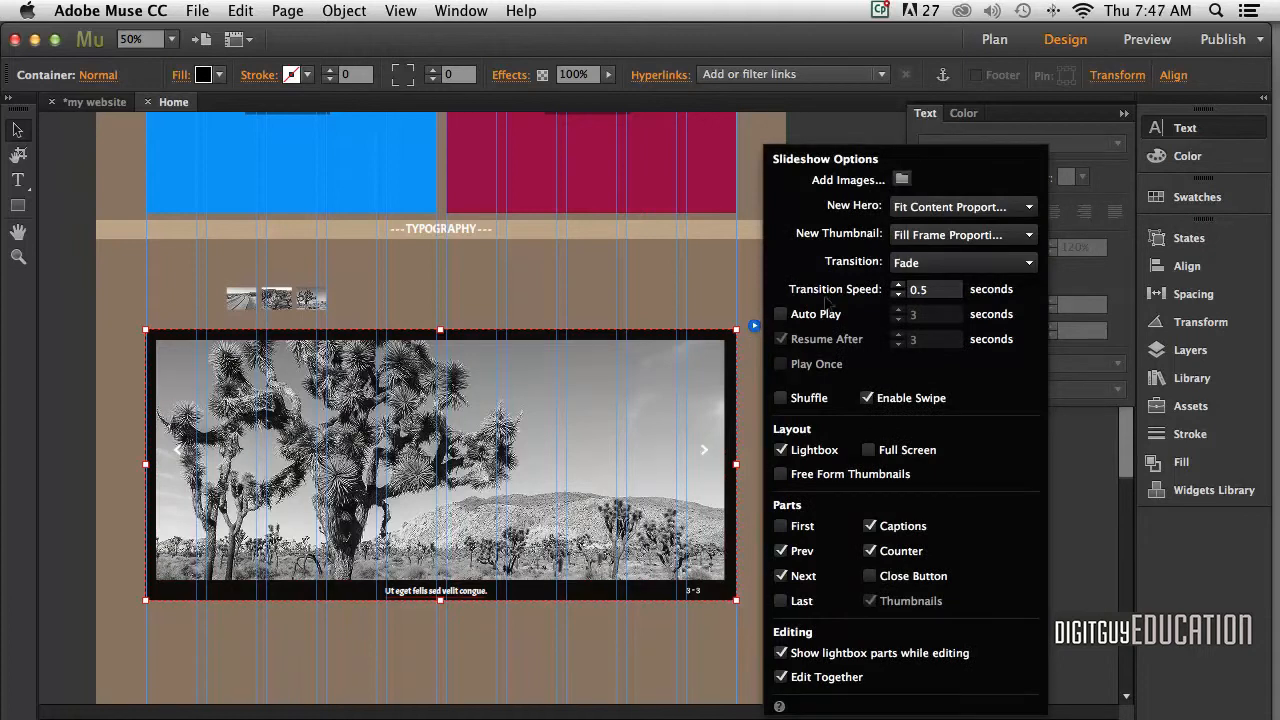
{"action": "left_click", "coordinate": [901, 177]}
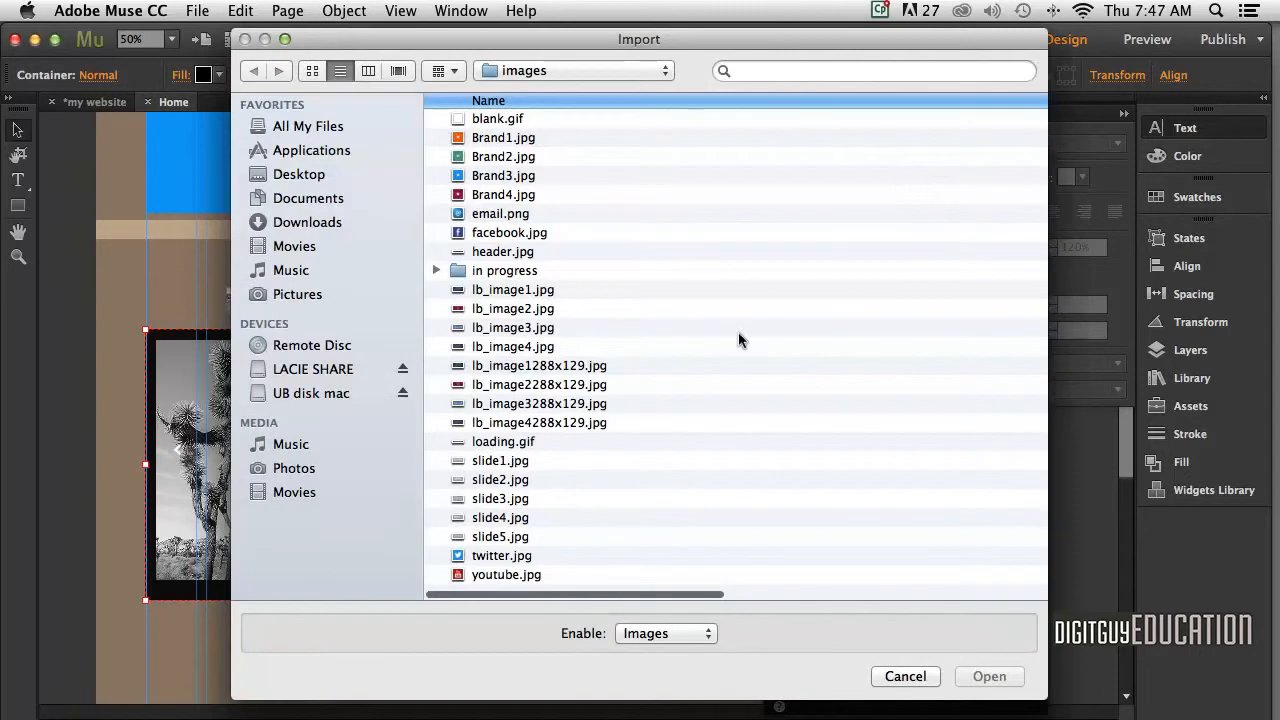
{"action": "left_click", "coordinate": [492, 137]}
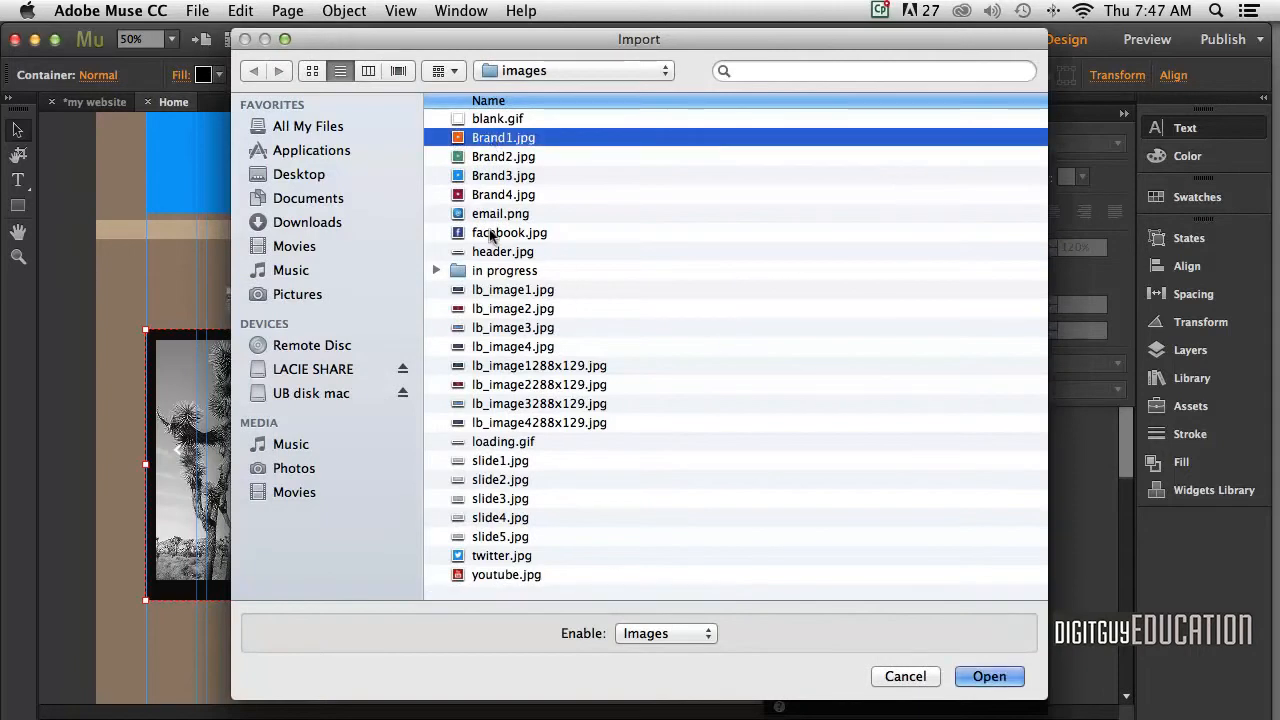
{"action": "left_click", "coordinate": [479, 196], "text": "shift"}
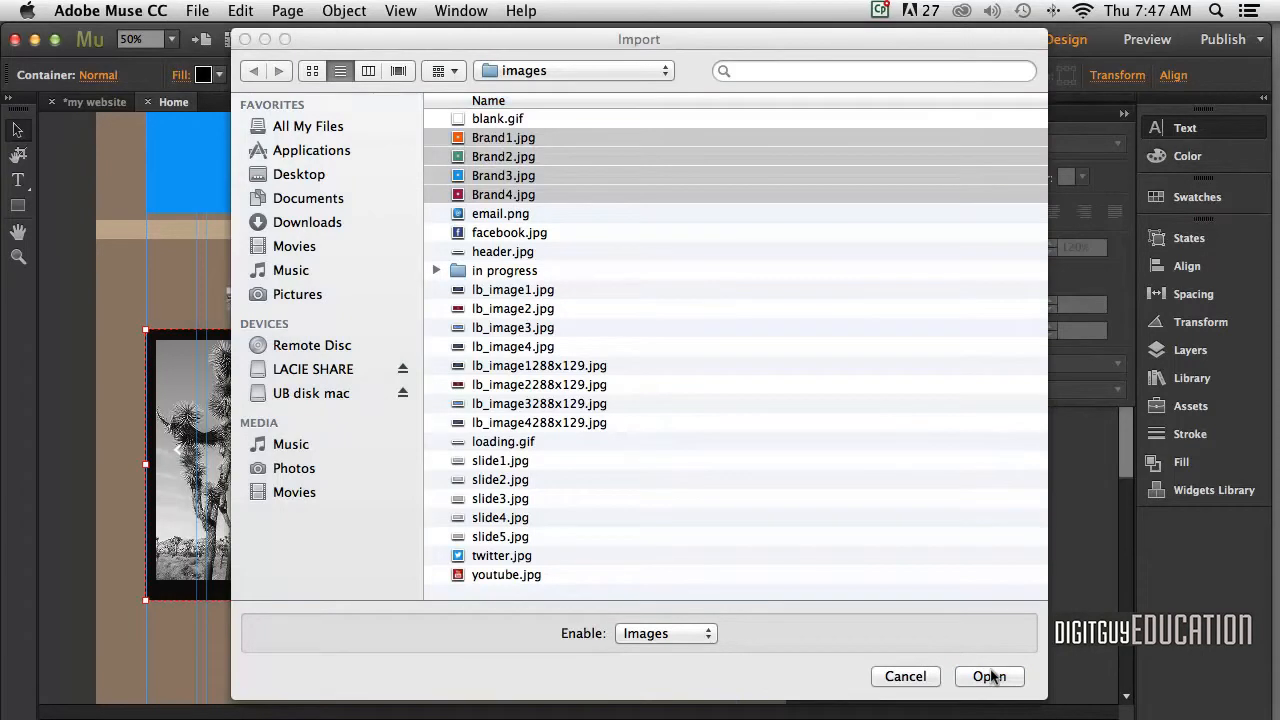
{"action": "left_click", "coordinate": [990, 677]}
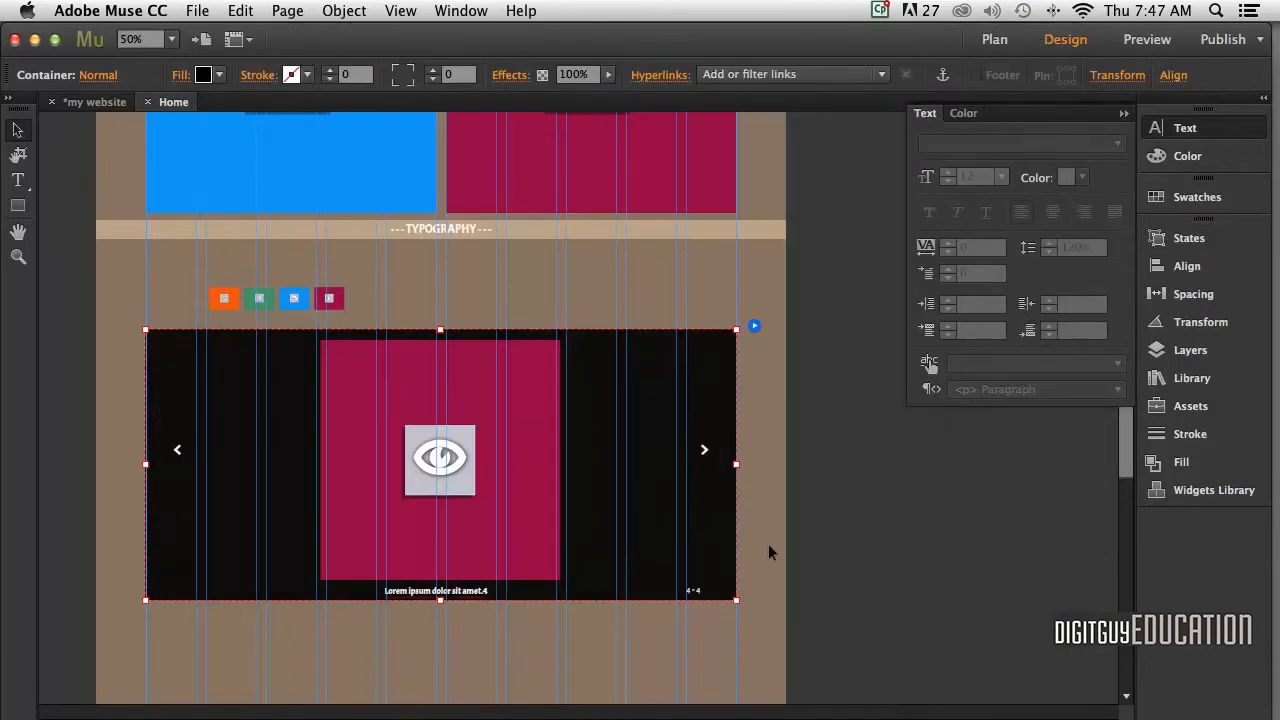
- Add lb_image1.jpg to lb_image4.jpg from the images folder to the slideshow
{"action": "left_click", "coordinate": [697, 520]}
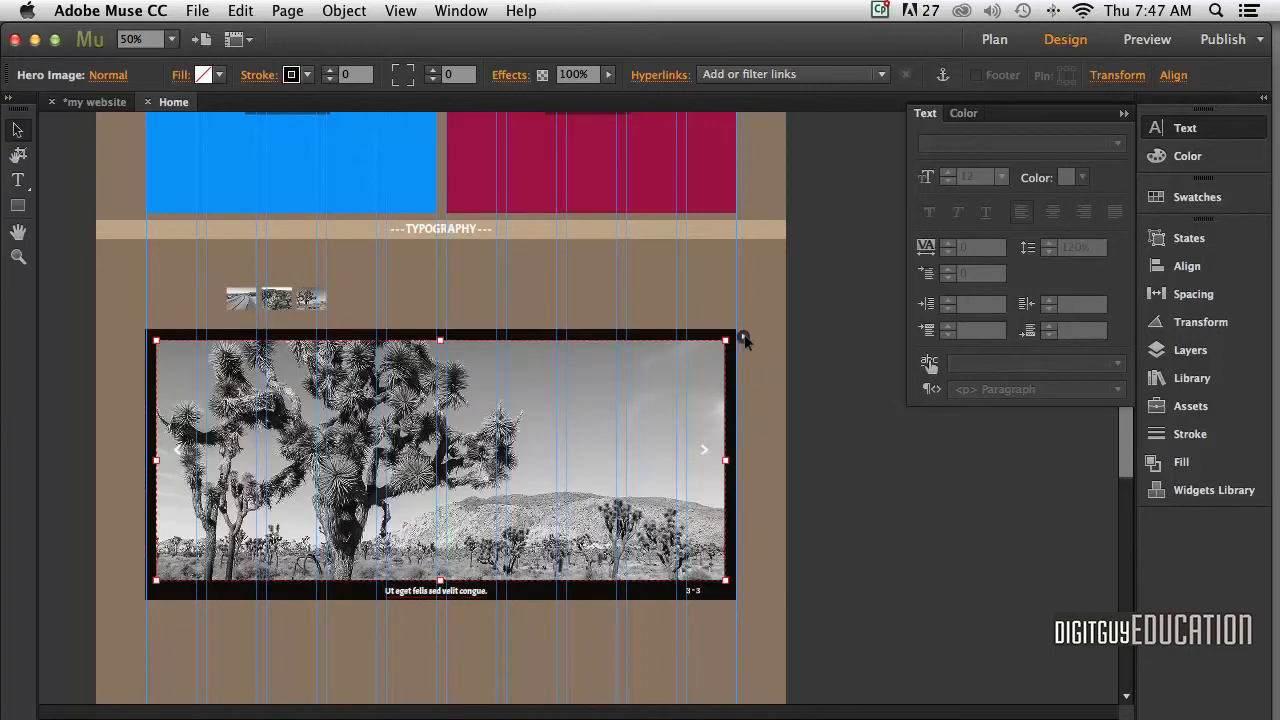
{"action": "left_click", "coordinate": [743, 337]}
{"action": "left_click", "coordinate": [890, 177]}
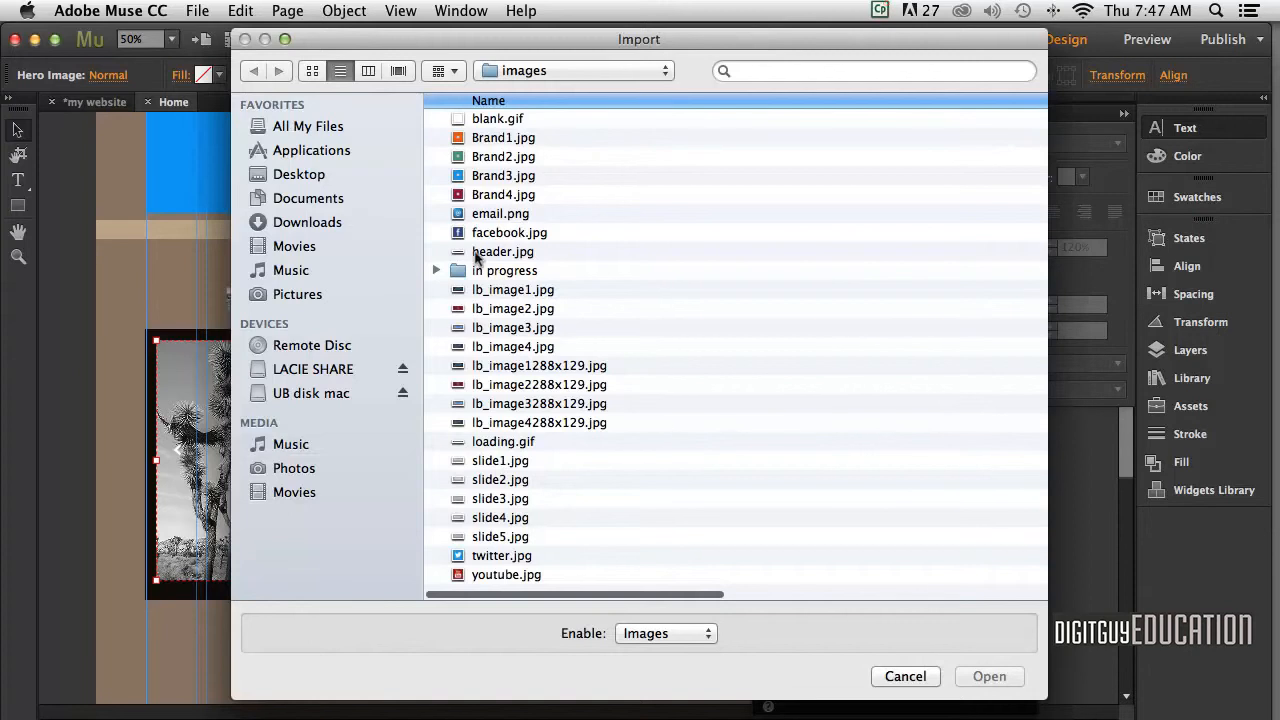
{"action": "left_click", "coordinate": [500, 289]}
{"action": "left_click", "coordinate": [490, 346], "text": "shift"}
{"action": "left_click", "coordinate": [987, 677]}
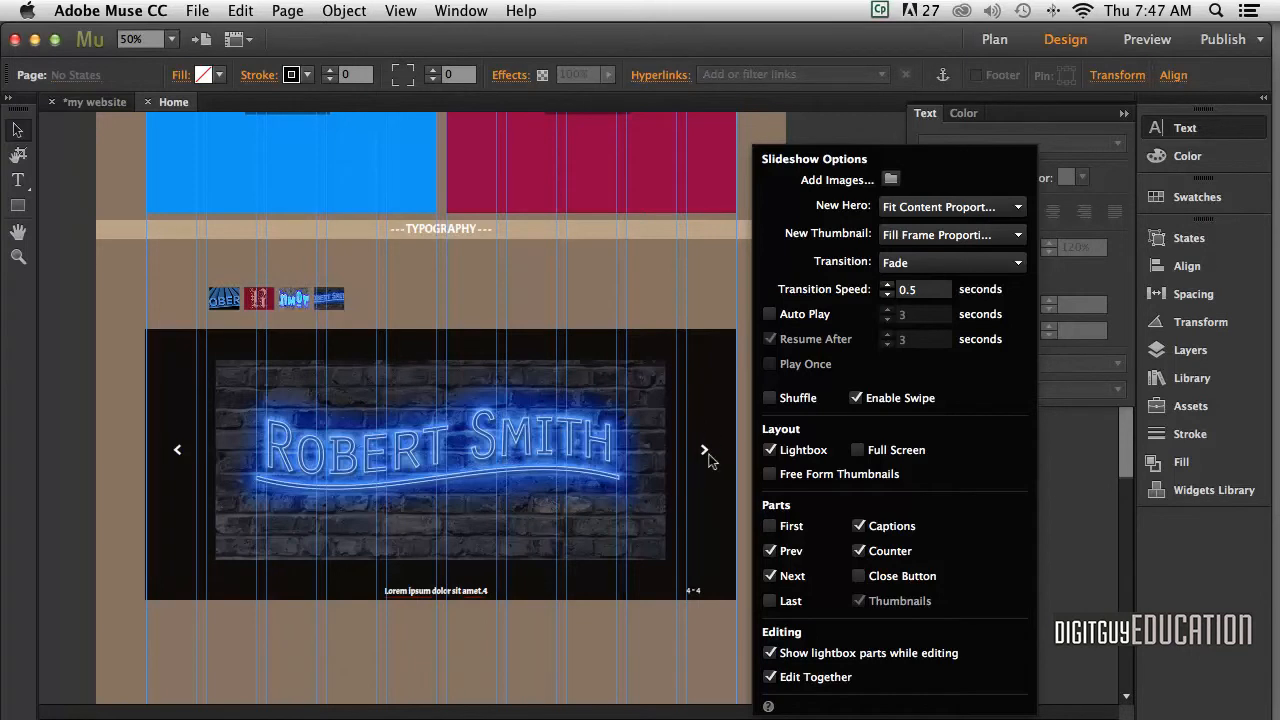
{"action": "left_click", "coordinate": [700, 450]}
{"action": "left_click", "coordinate": [705, 447]}
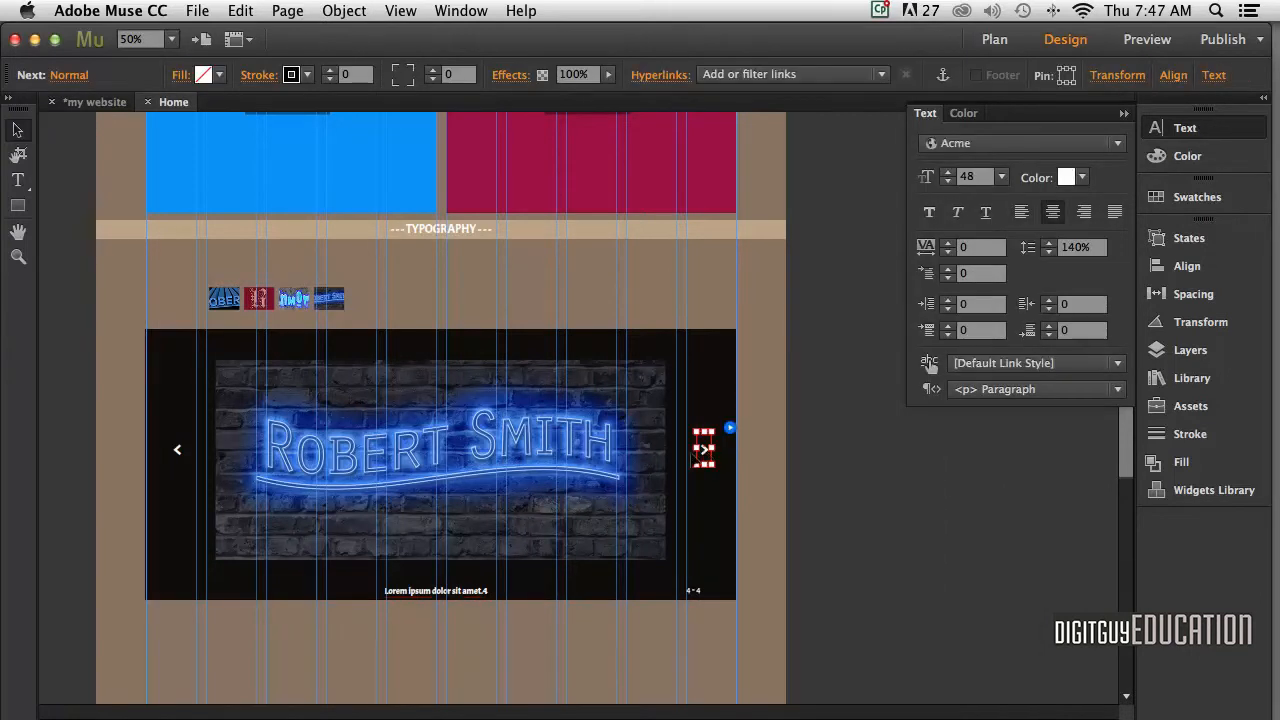
- Stretch the thumbnail container between the outermost column guides and raise its upper edge to just below the TYPOGRAPHY bar
{"action": "left_click", "coordinate": [300, 306]}
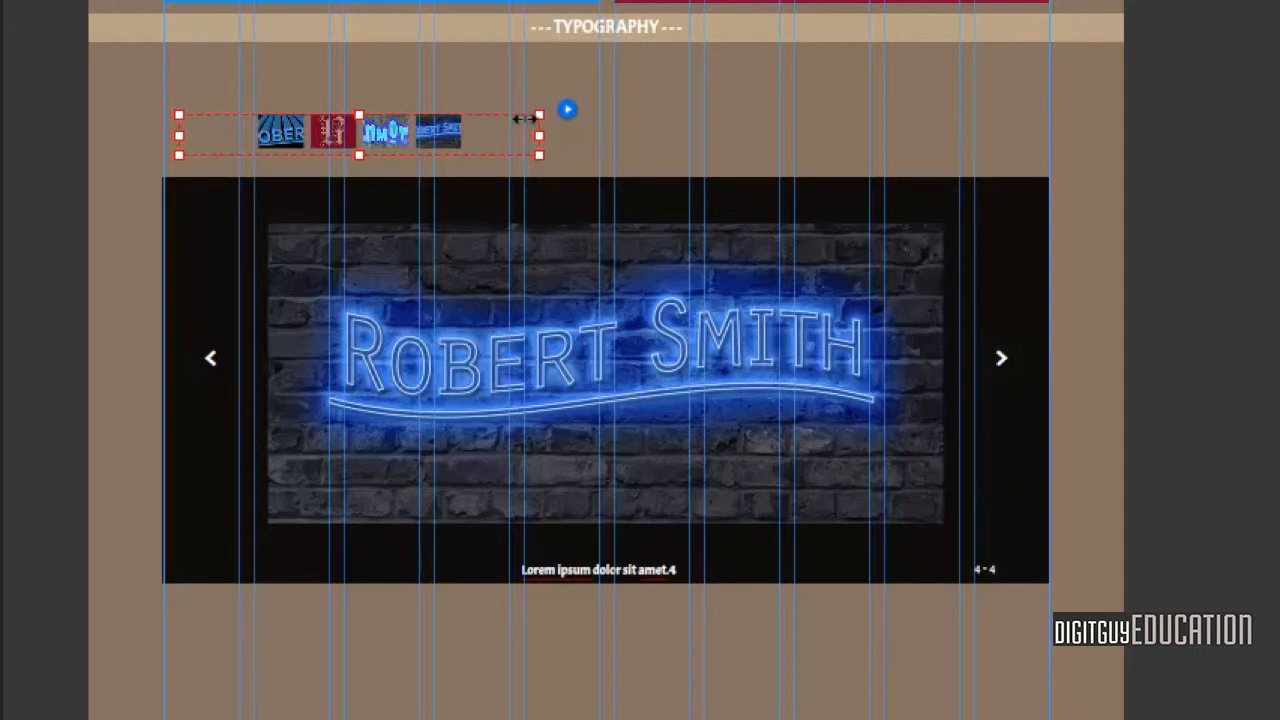
{"action": "left_click_drag", "start_coordinate": [523, 118], "coordinate": [575, 120]}
{"action": "left_click_drag", "start_coordinate": [374, 98], "coordinate": [374, 49]}
{"action": "left_click_drag", "start_coordinate": [573, 88], "coordinate": [1049, 88]}
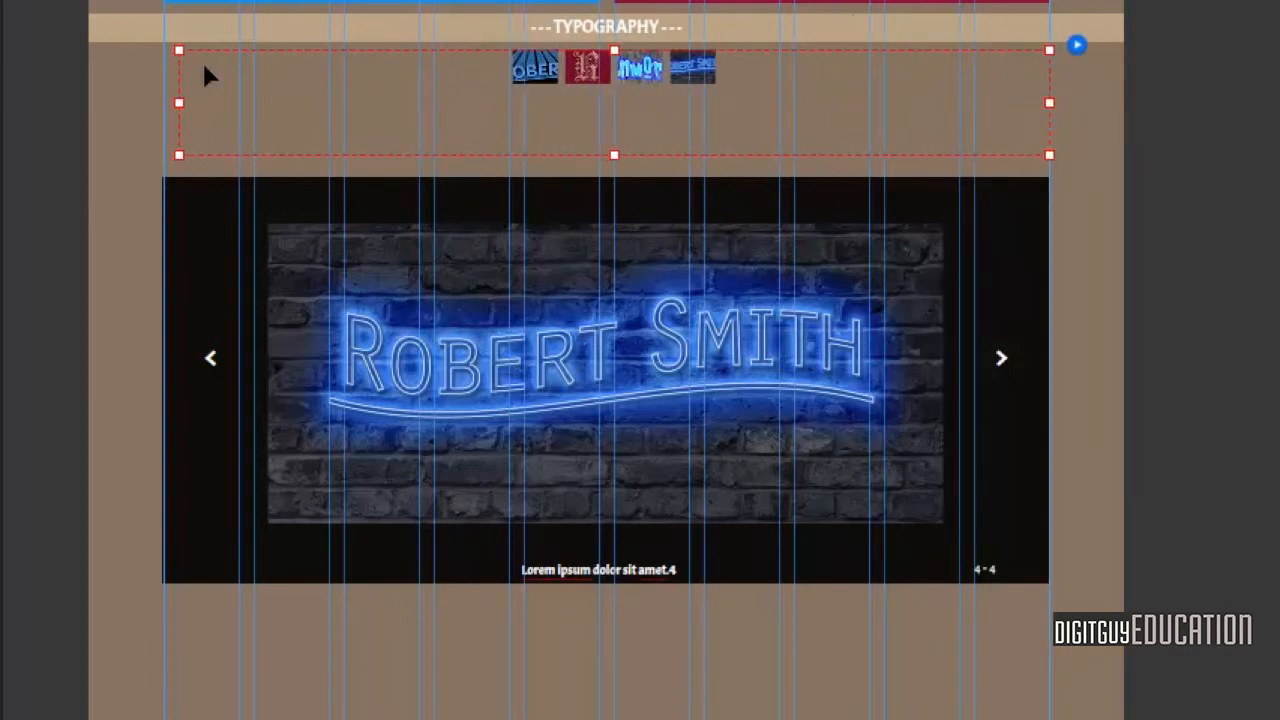
{"action": "left_click_drag", "start_coordinate": [165, 86], "coordinate": [160, 88]}
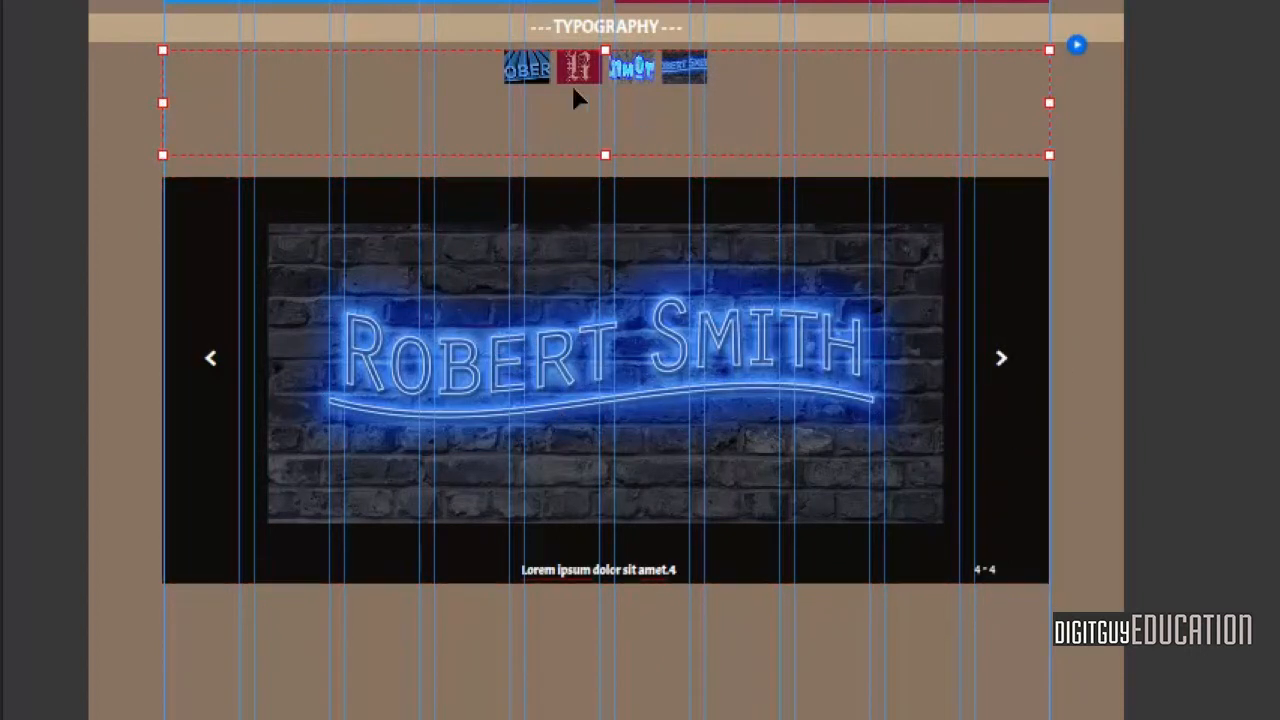
- Enlarge the slideshow thumbnails into wide rectangles so that four of them fill the container's full width in one row
{"action": "left_click", "coordinate": [538, 78]}
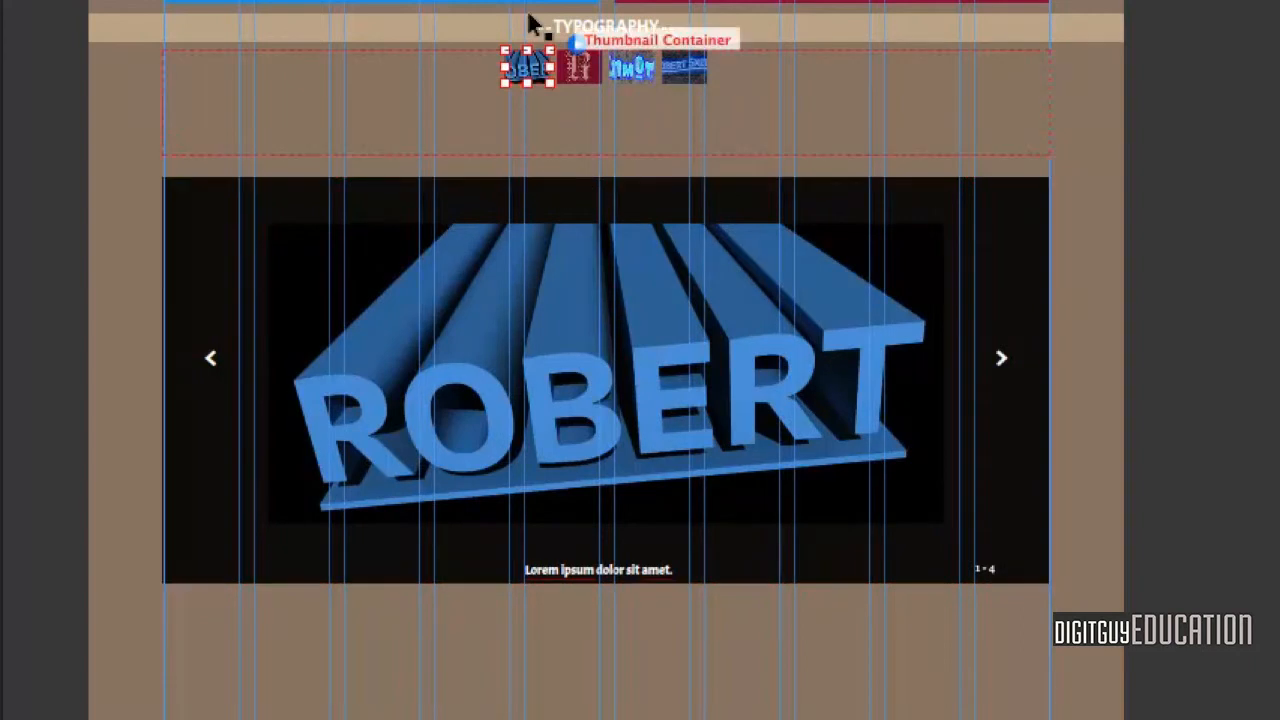
{"action": "left_click_drag", "start_coordinate": [488, 70], "coordinate": [330, 125]}
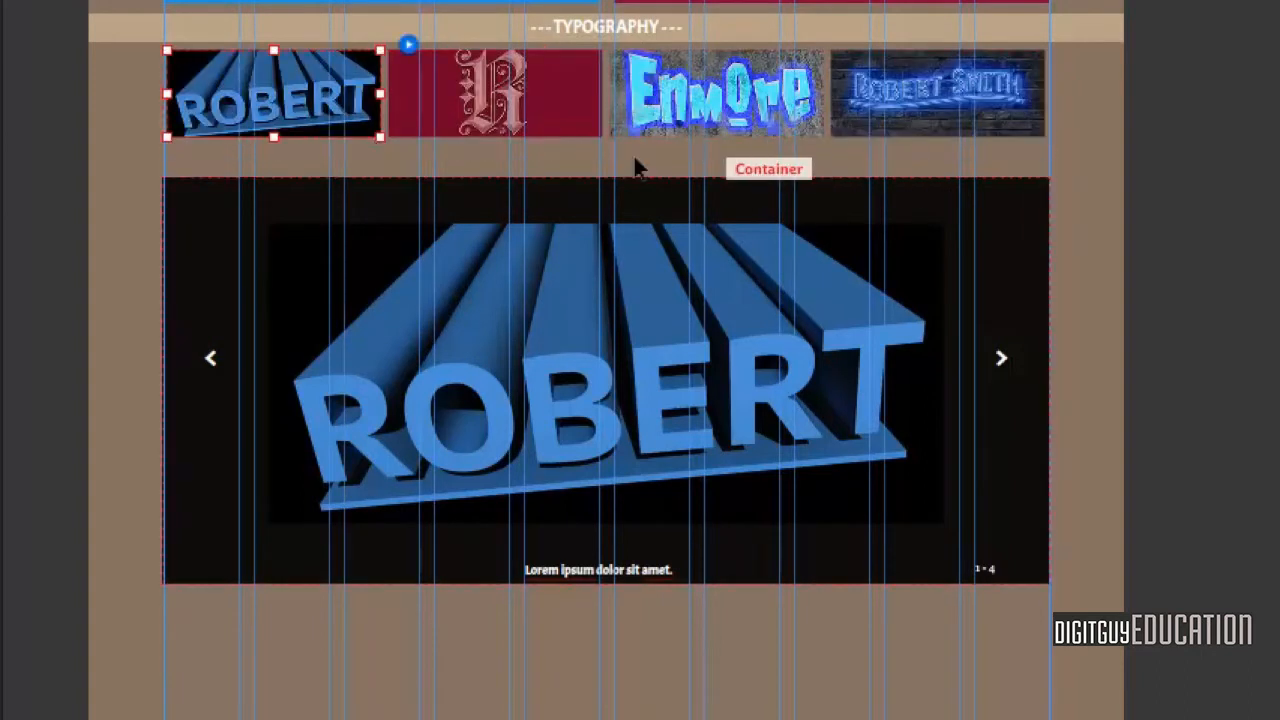
{"action": "left_click", "coordinate": [1108, 145]}
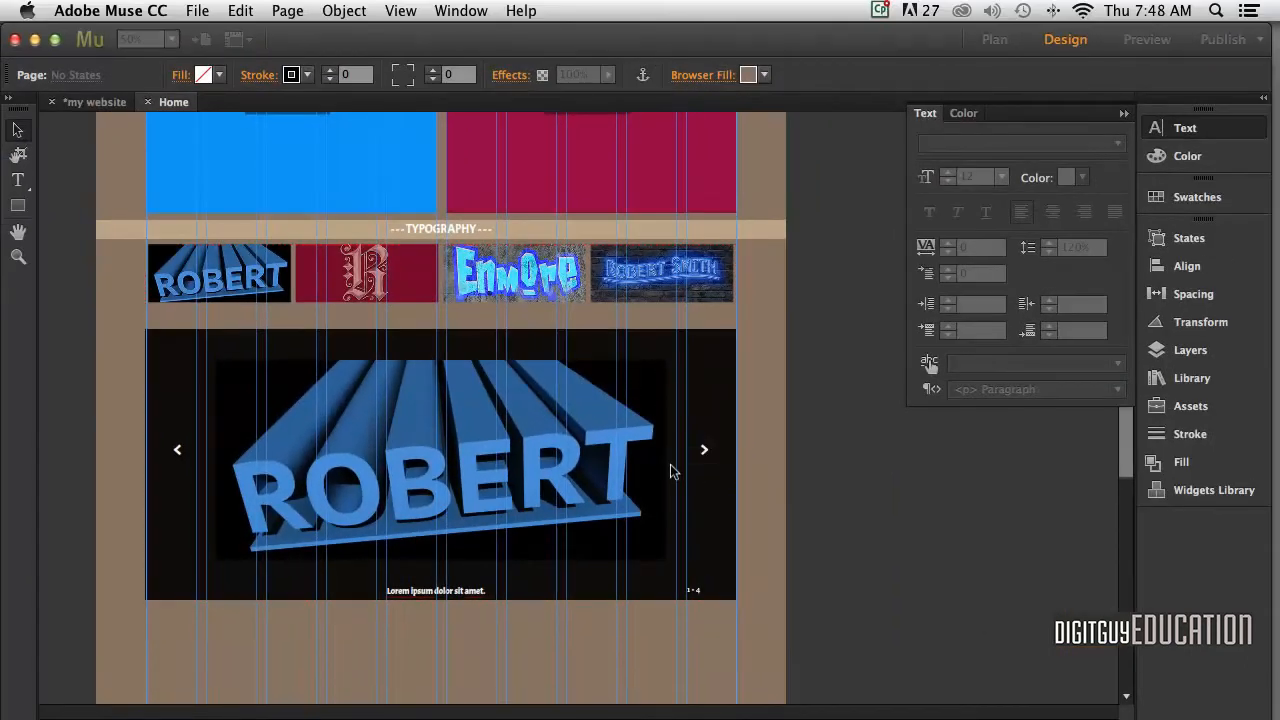
- Preview the Home page in the Chrome browser
{"action": "key", "text": "shift+super+e"}
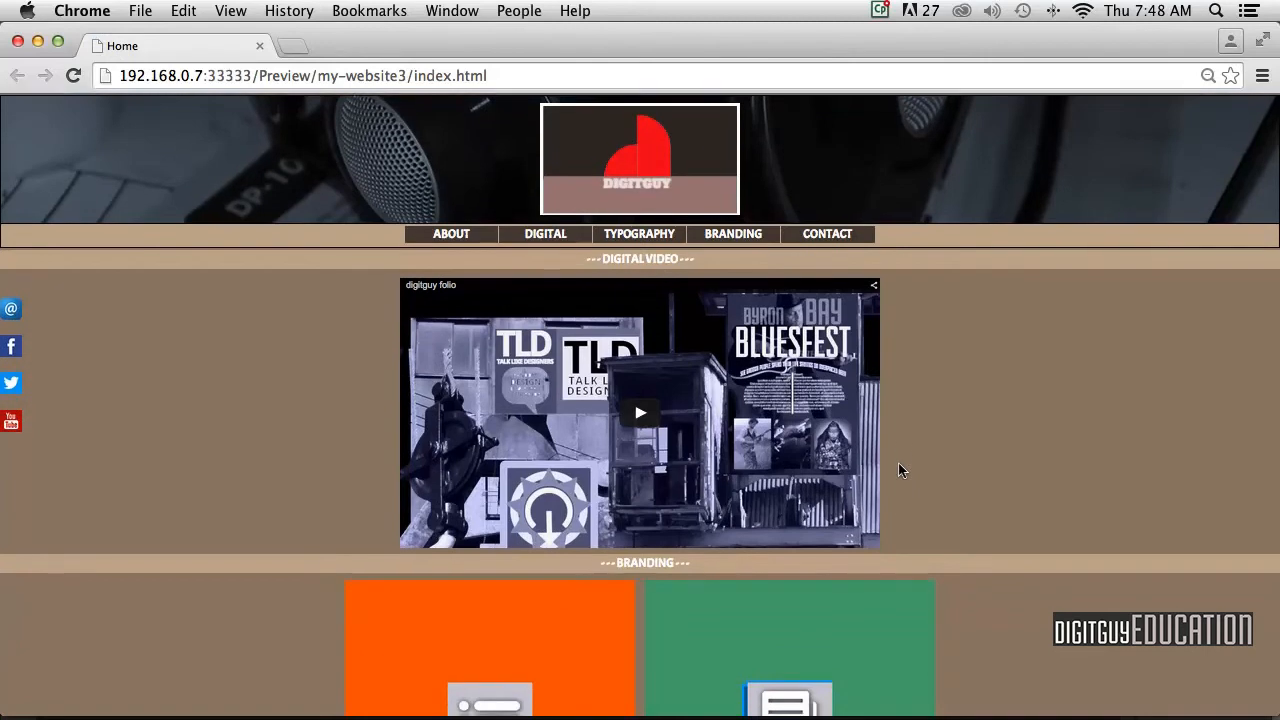
- Examine the previewed page's sections down to the thumbnail row in the TYPOGRAPHY section
{"action": "key", "text": "super+minus"}
{"action": "key", "text": "super+minus"}
{"action": "key", "text": "super+minus"}
{"action": "key", "text": "super+minus"}
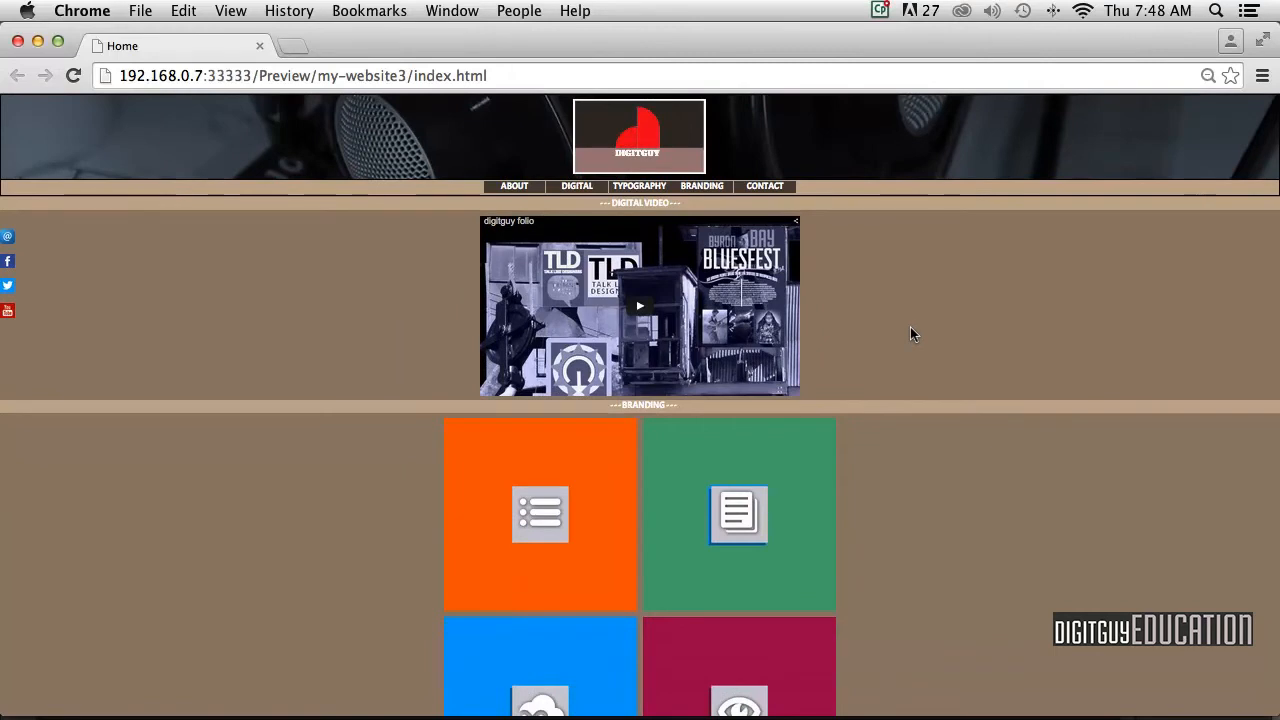
{"action": "key", "text": "super+plus"}
{"action": "key", "text": "super+plus"}
{"action": "scroll", "coordinate": [1019, 517], "scroll_direction": "down", "scroll_amount": 15}
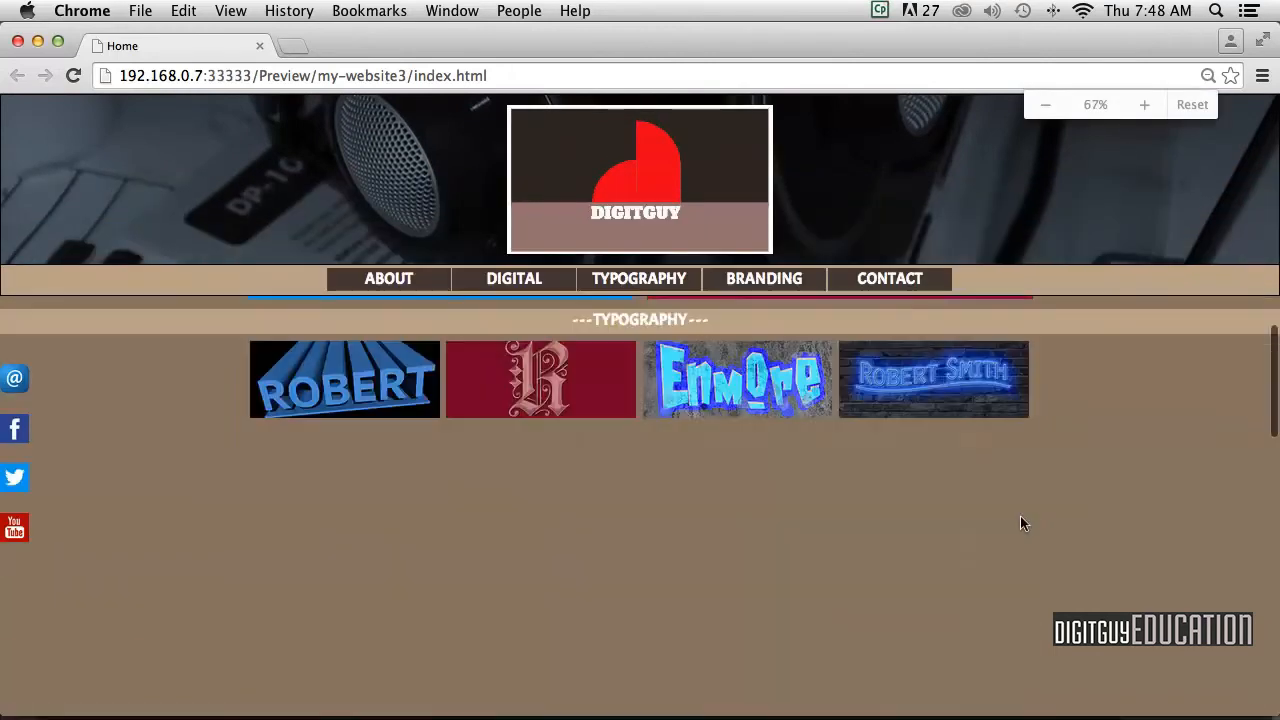
{"action": "scroll", "coordinate": [1027, 520], "scroll_direction": "up", "scroll_amount": 10}
{"action": "scroll", "coordinate": [1025, 515], "scroll_direction": "down", "scroll_amount": 1}
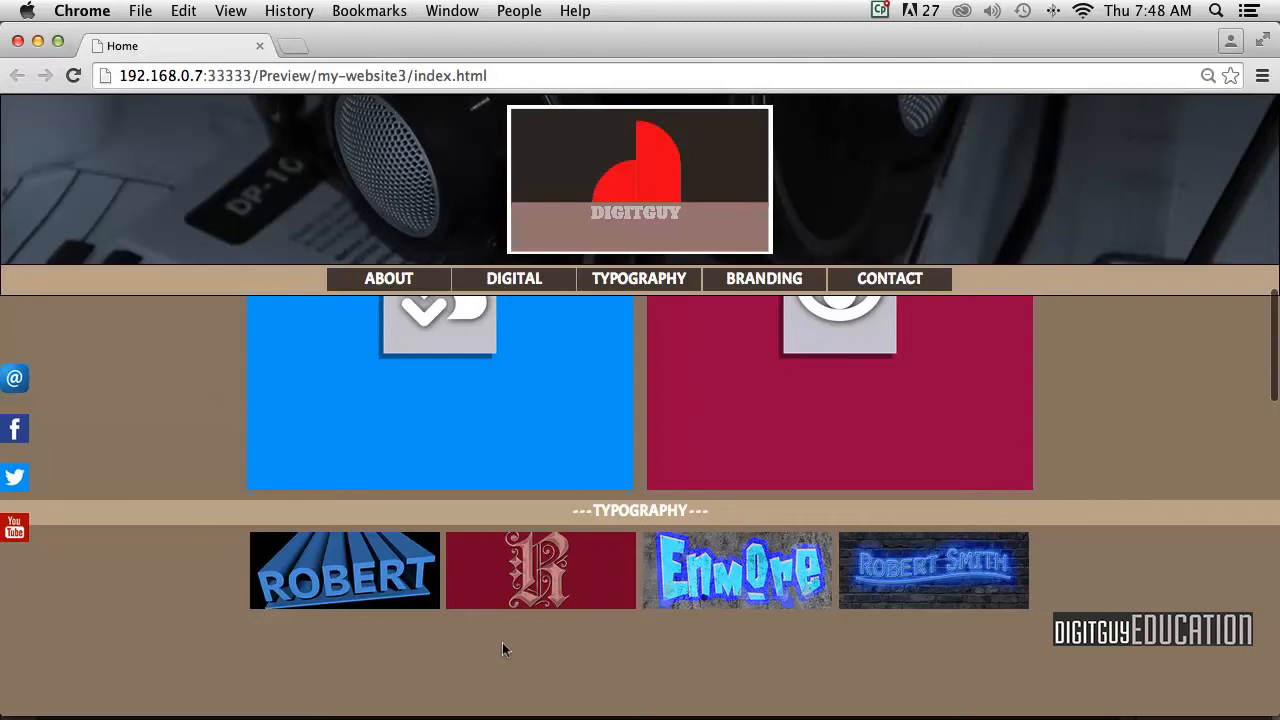
- Open the first typography thumbnail in the lightbox, browse the images forward and back, and close the browser preview
{"action": "left_click", "coordinate": [327, 558]}
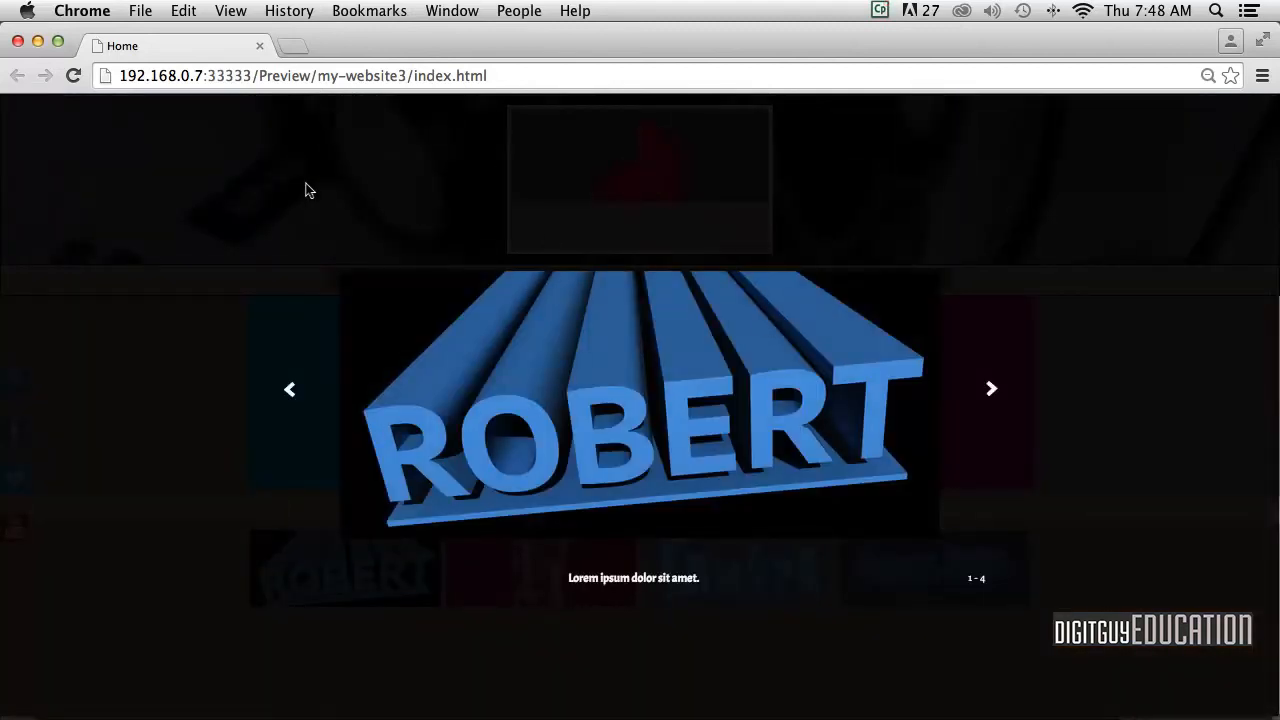
{"action": "left_click", "coordinate": [980, 389]}
{"action": "left_click", "coordinate": [986, 388]}
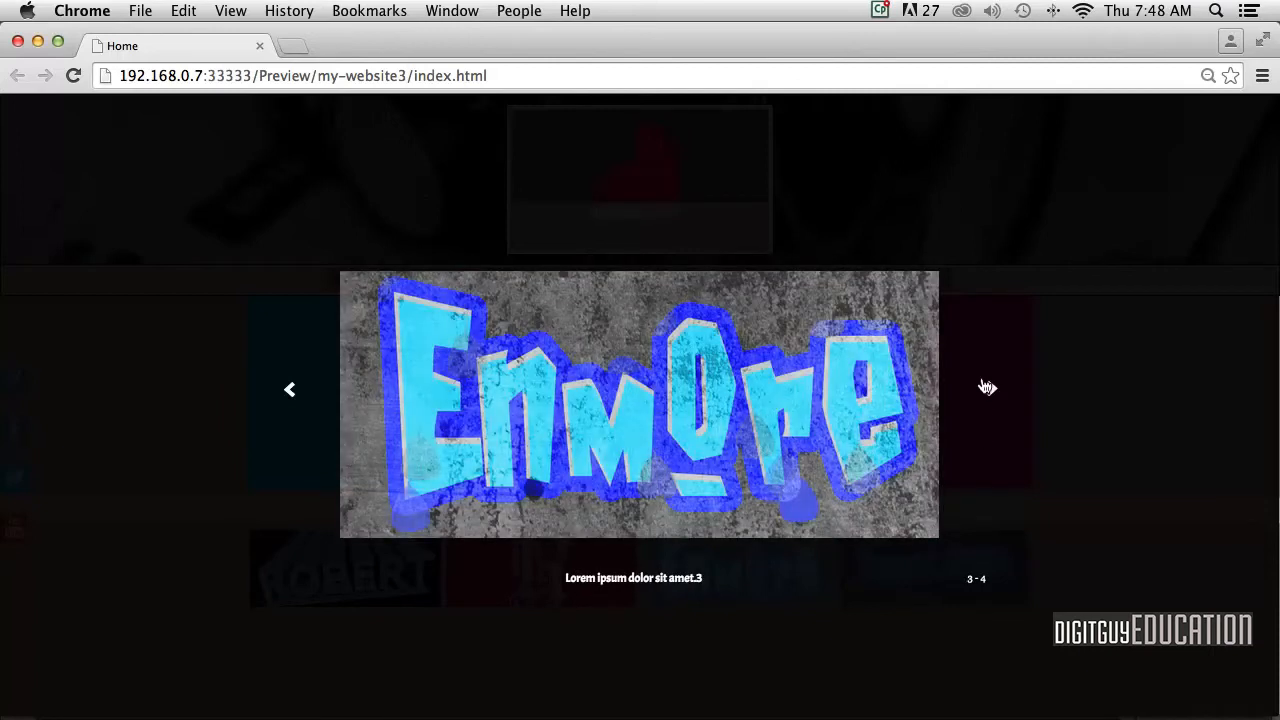
{"action": "left_click", "coordinate": [987, 388]}
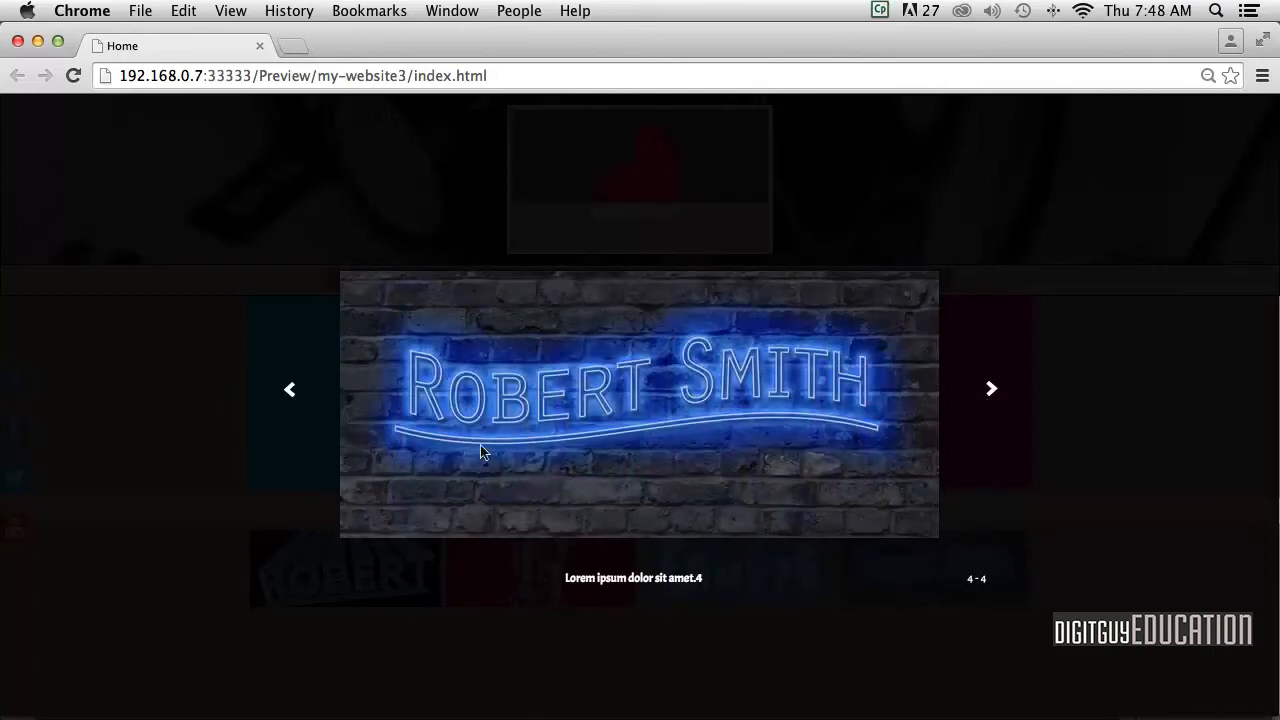
{"action": "left_click", "coordinate": [285, 391]}
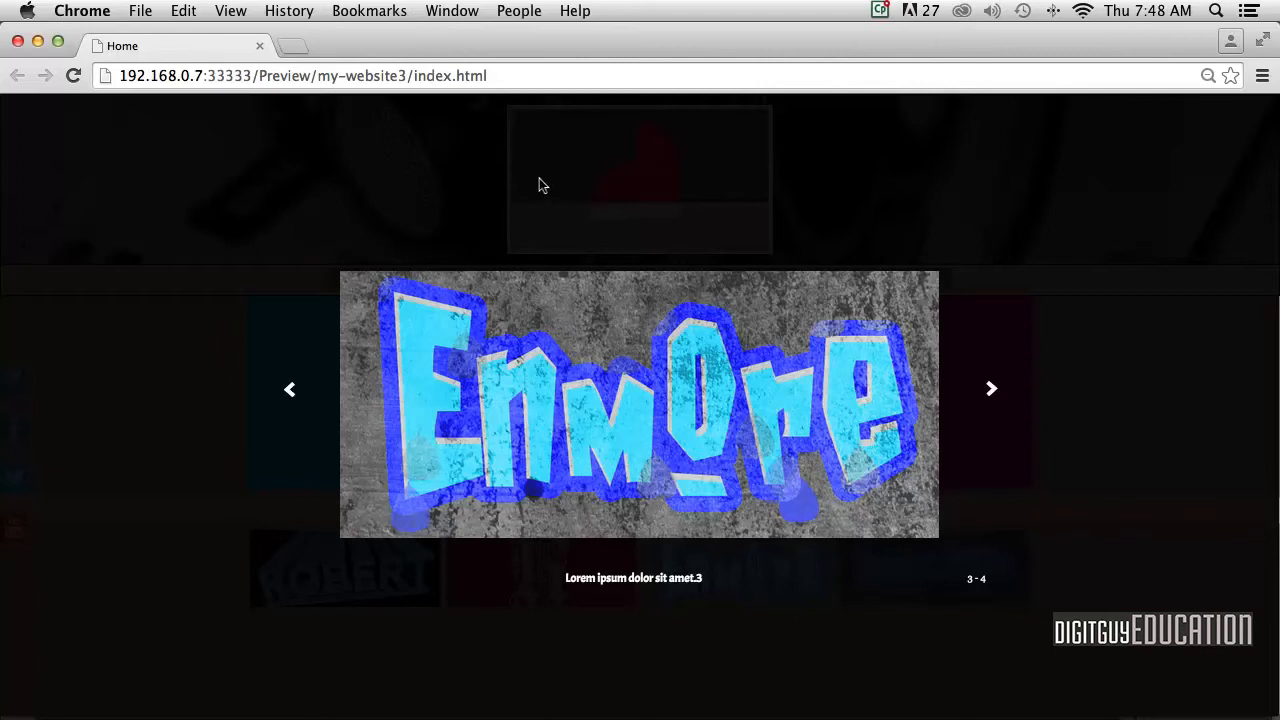
{"action": "key", "text": "super+w"}
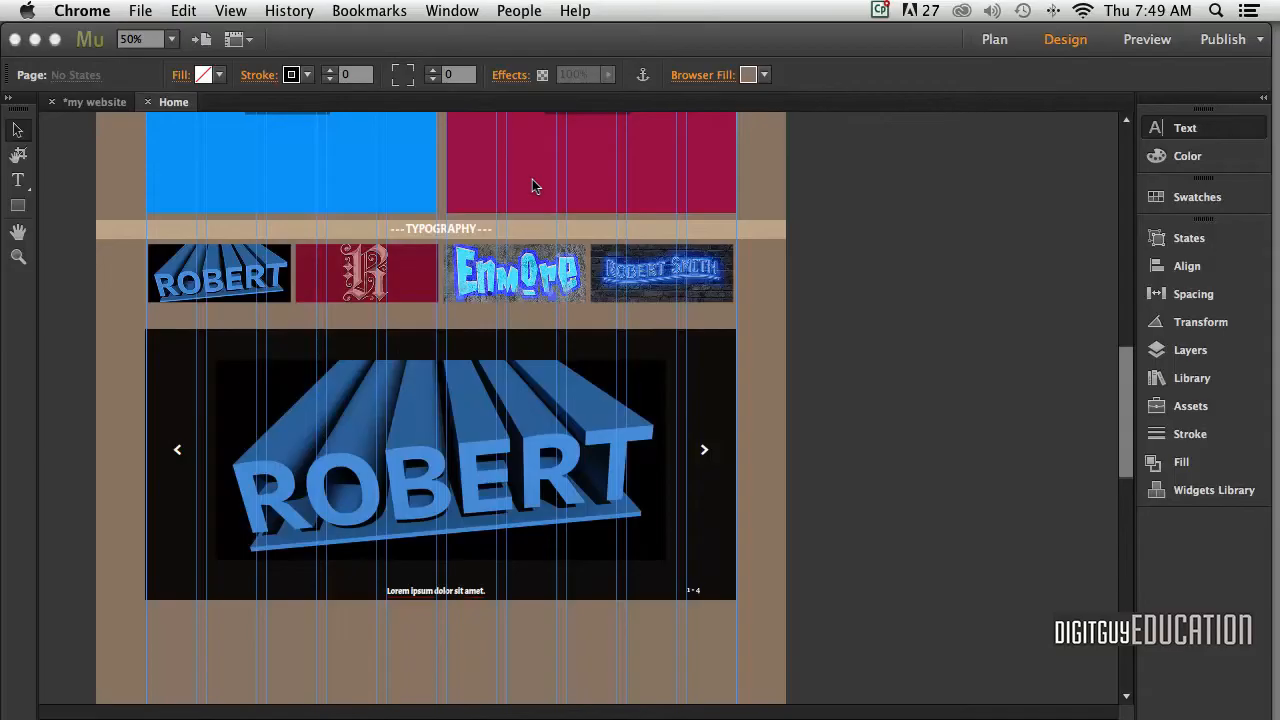
- Enable the Close Button part in the slideshow options of the lightbox container
{"action": "left_click", "coordinate": [640, 390]}
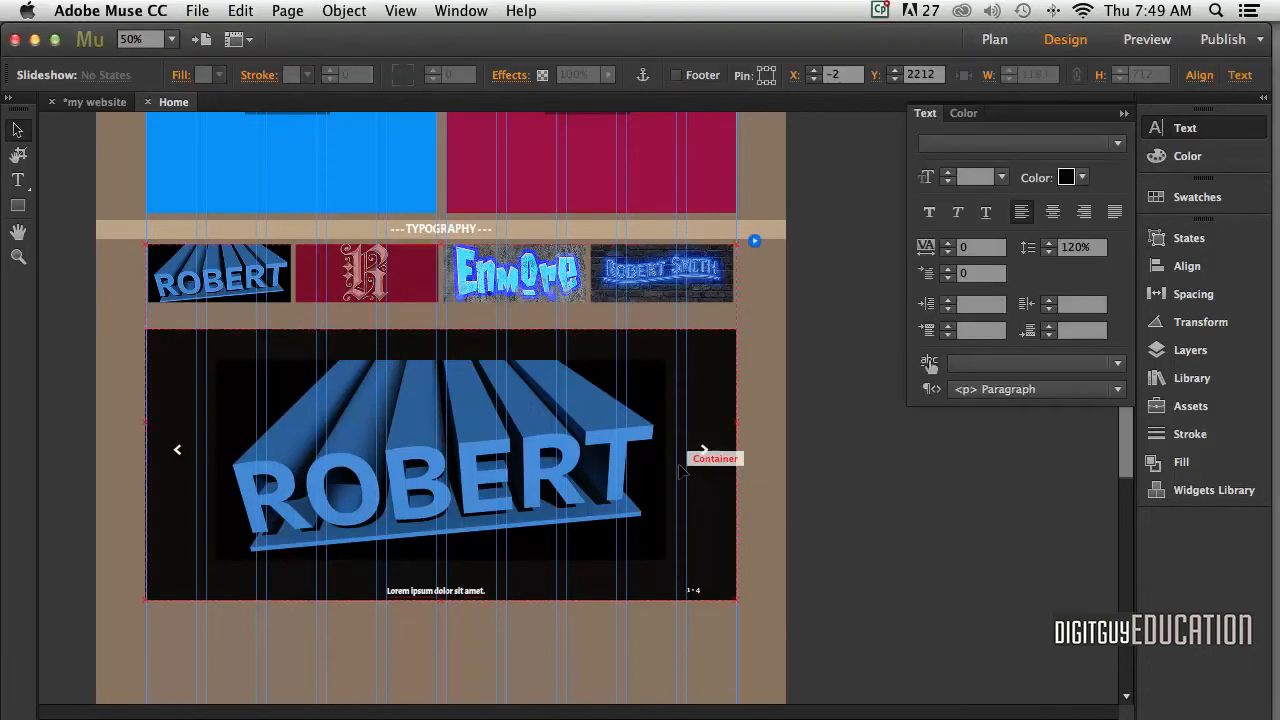
{"action": "left_click", "coordinate": [670, 432]}
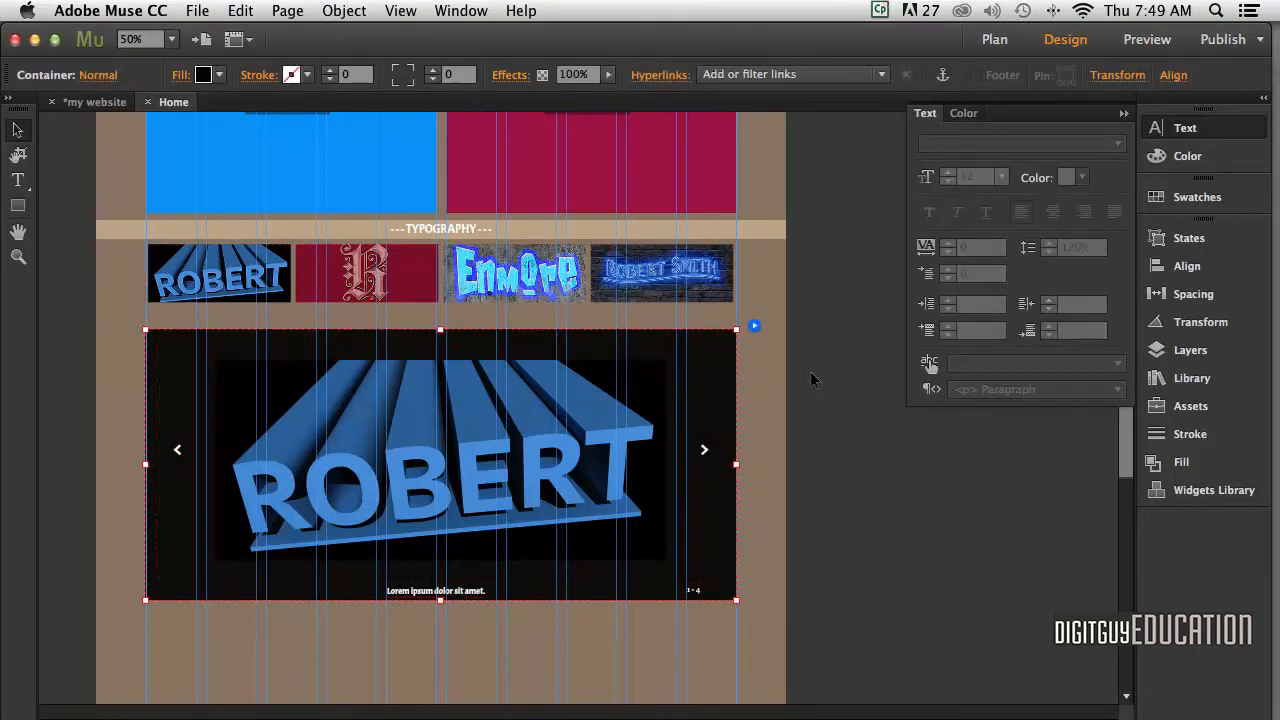
{"action": "left_click", "coordinate": [754, 326]}
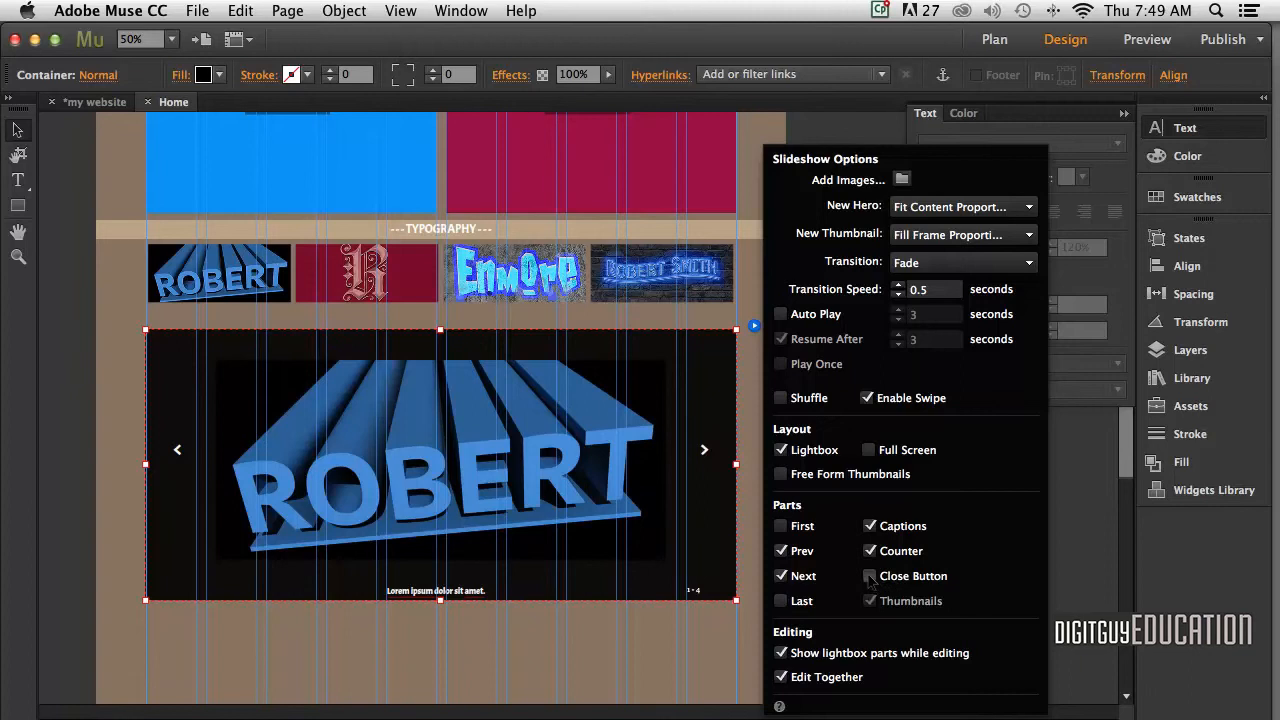
- Move the close button into the lightbox container's lower-right corner, just beside the image counter
{"action": "left_click", "coordinate": [392, 409]}
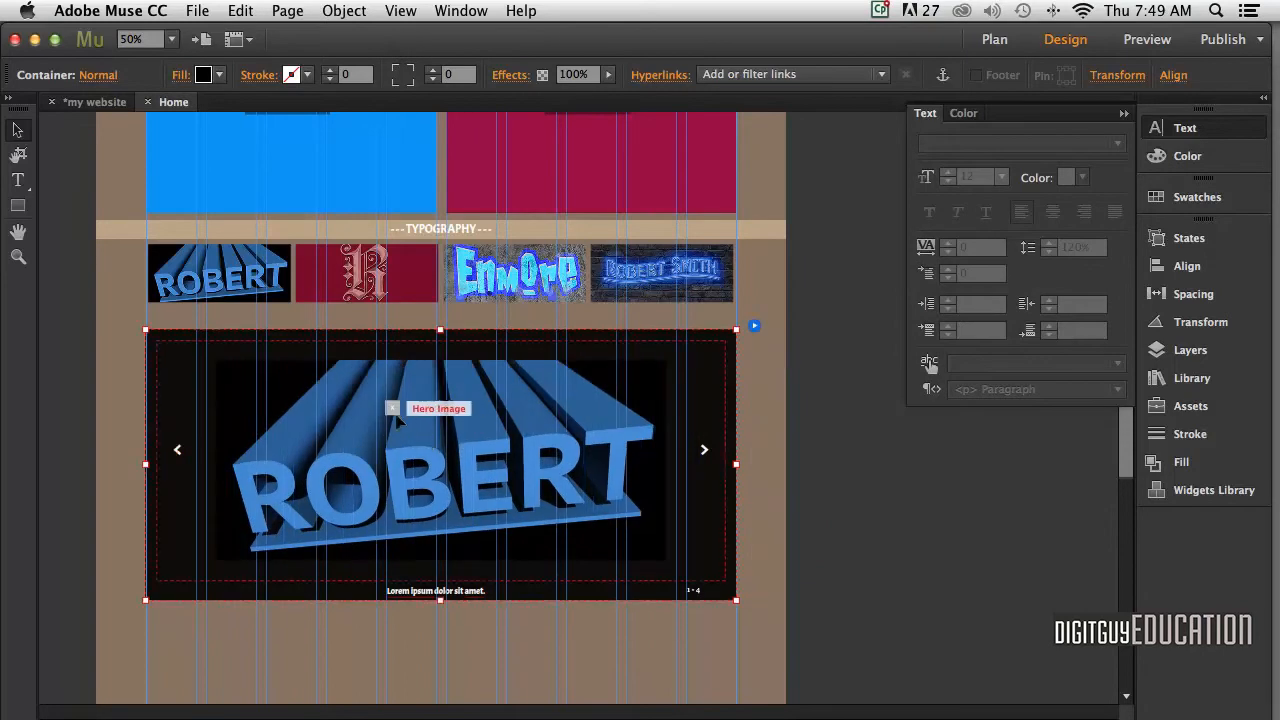
{"action": "left_click", "coordinate": [393, 409]}
{"action": "left_click_drag", "start_coordinate": [392, 409], "coordinate": [719, 588]}
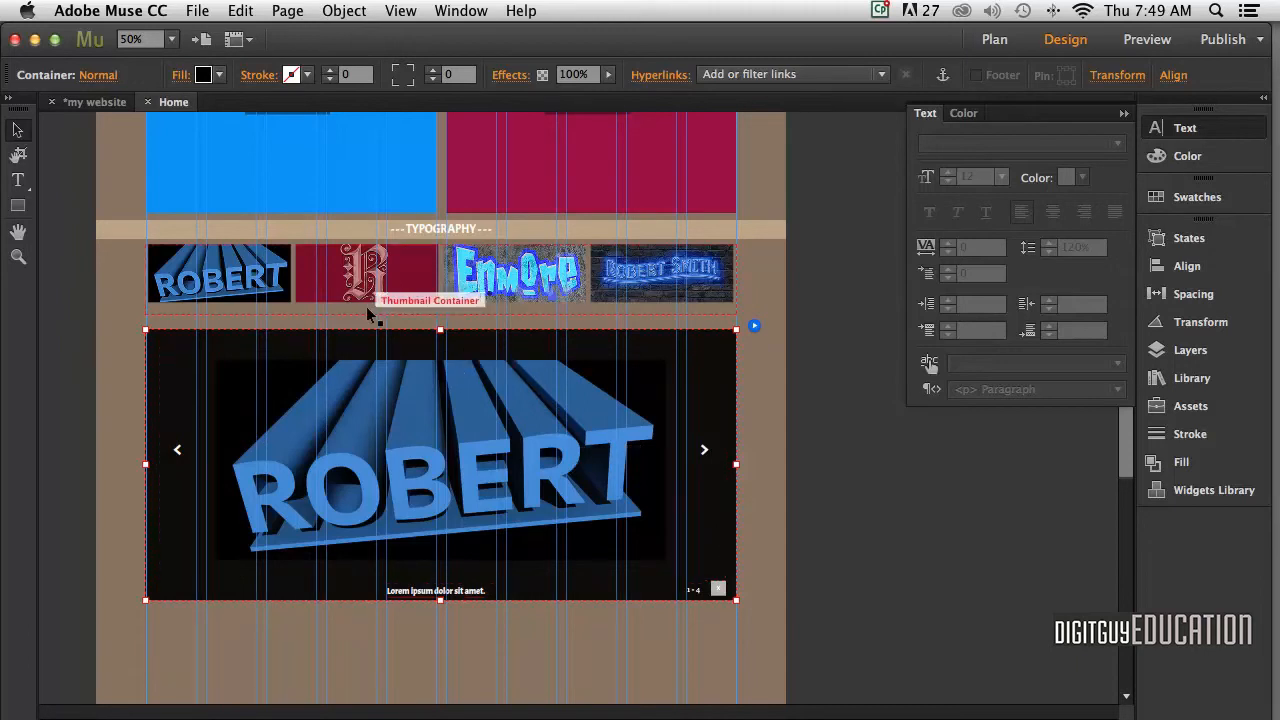
- Preview the Home page in Chrome again and go to its TYPOGRAPHY section
{"action": "key", "text": "super+shift+e"}
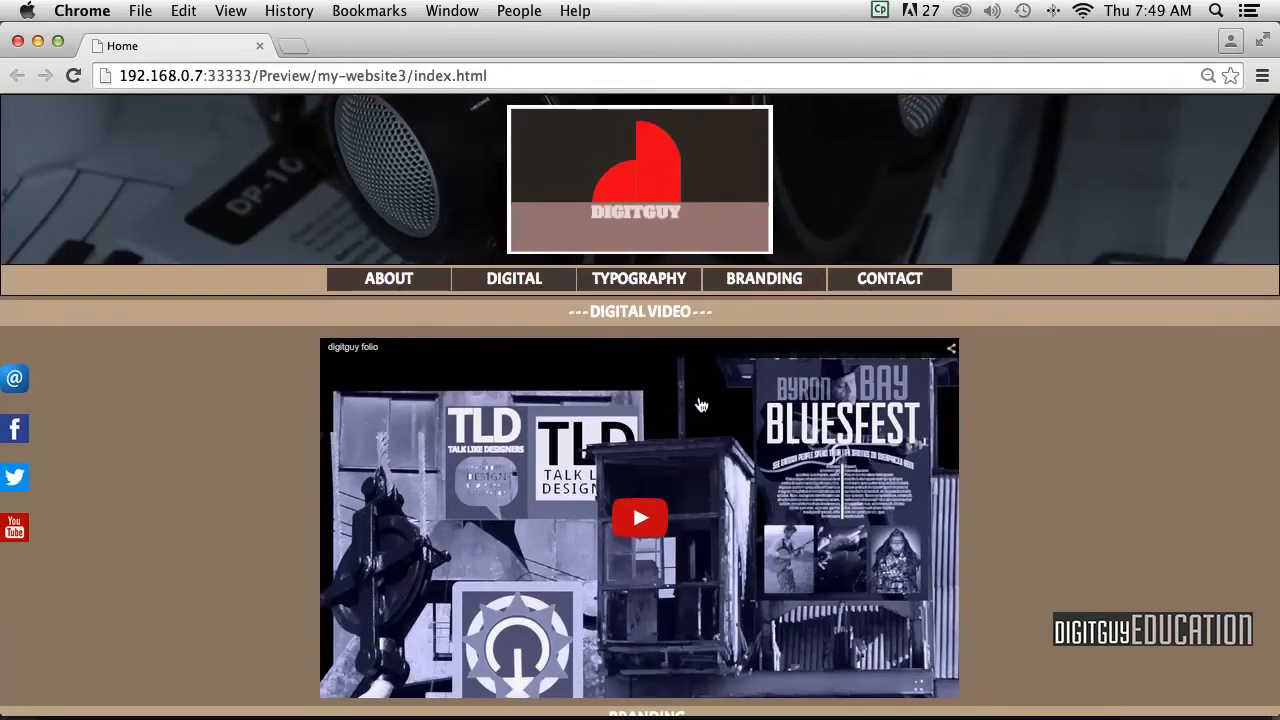
{"action": "key", "text": "super+minus"}
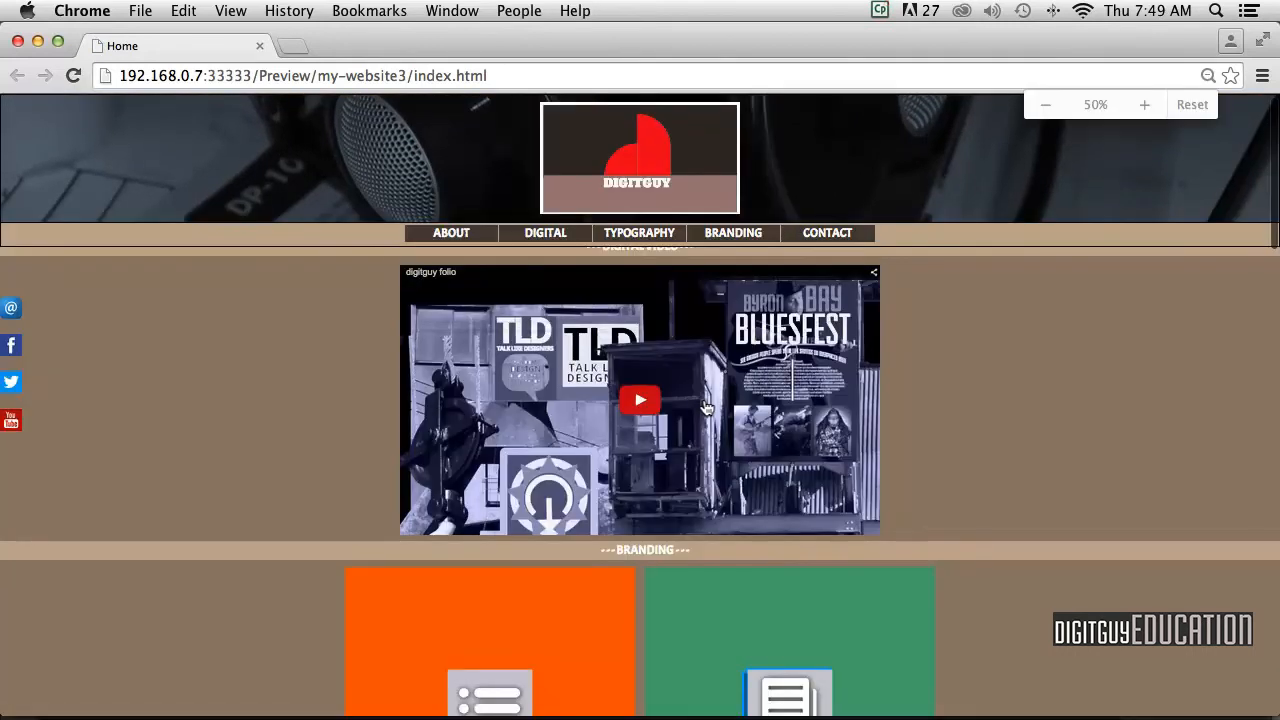
{"action": "scroll", "coordinate": [706, 408], "scroll_direction": "down", "scroll_amount": 10}
{"action": "scroll", "coordinate": [716, 401], "scroll_direction": "up", "scroll_amount": 5}
{"action": "scroll", "coordinate": [717, 402], "scroll_direction": "up", "scroll_amount": 6}
{"action": "scroll", "coordinate": [712, 407], "scroll_direction": "down", "scroll_amount": 5}
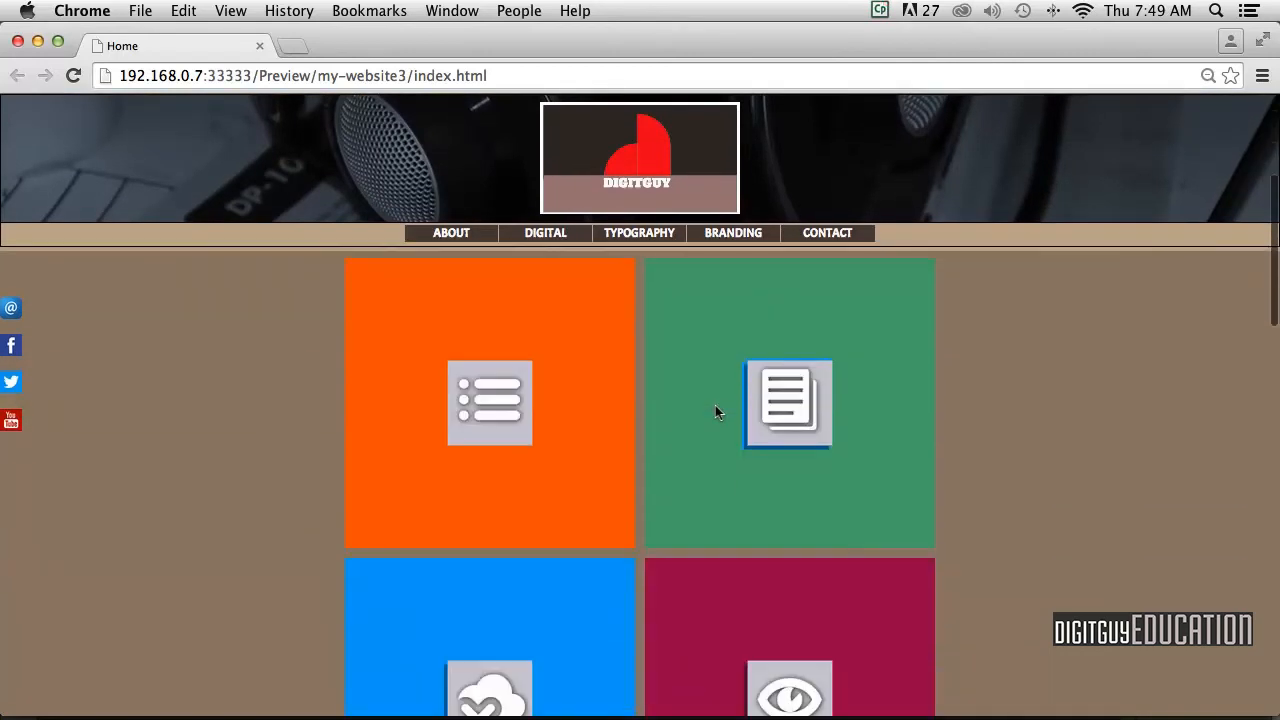
{"action": "scroll", "coordinate": [715, 405], "scroll_direction": "down", "scroll_amount": 5}
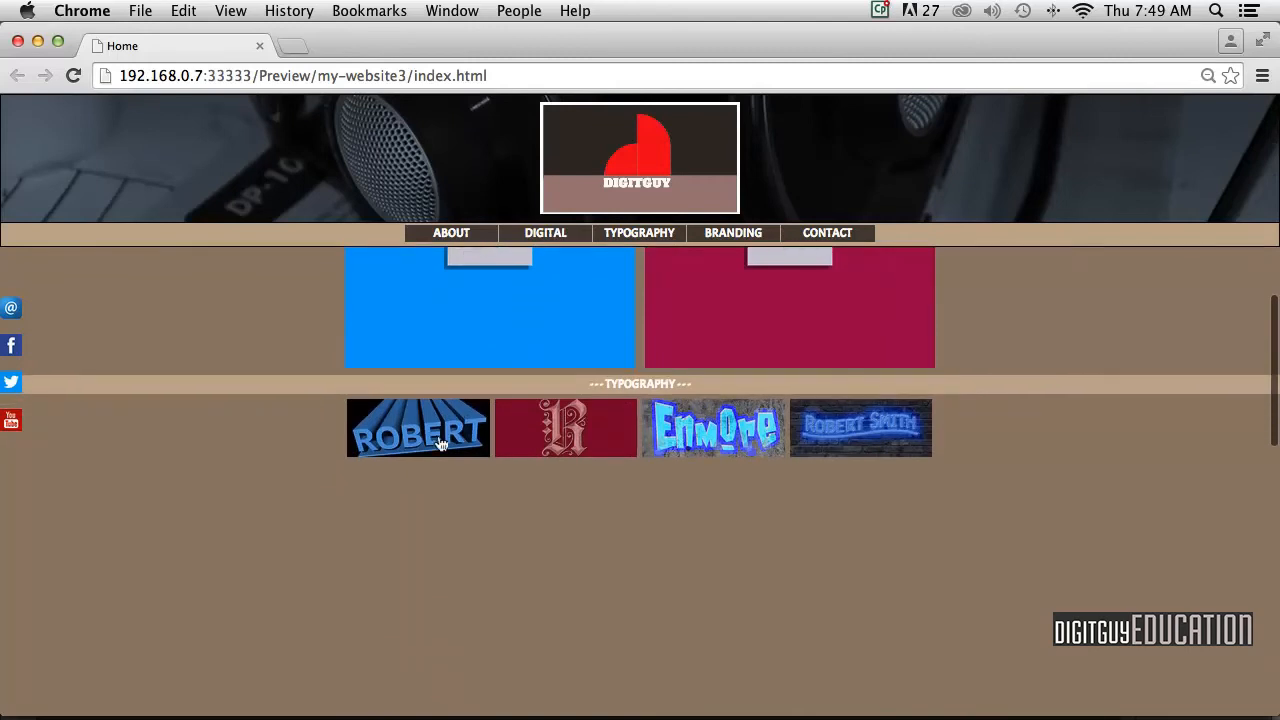
- Open the first typography thumbnail, step through all four lightbox images and close the lightbox with its close button
{"action": "left_click", "coordinate": [418, 433]}
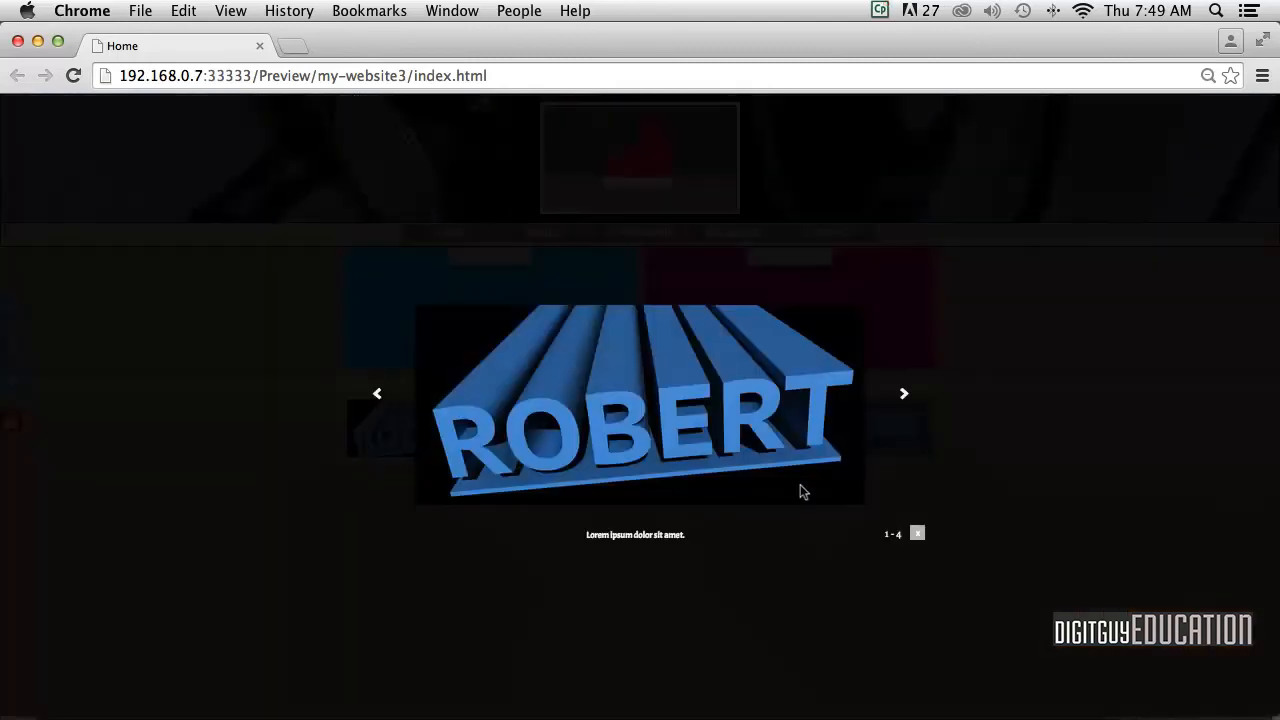
{"action": "left_click", "coordinate": [898, 392]}
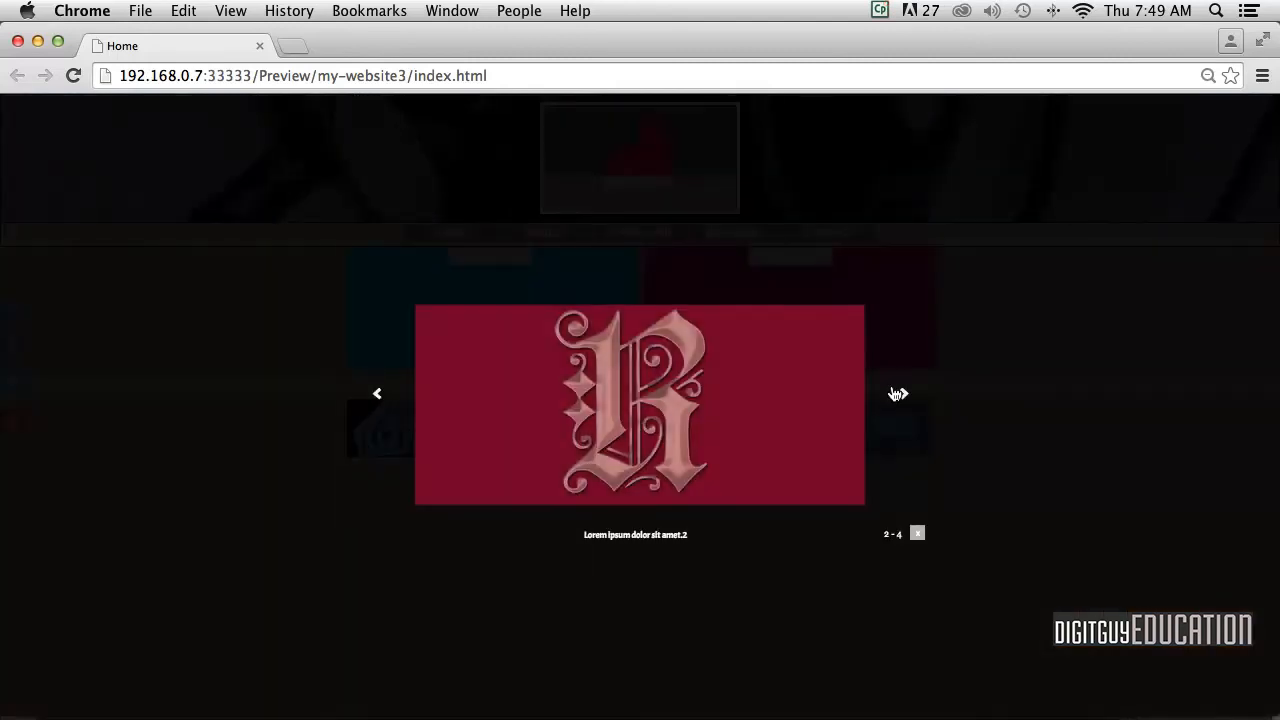
{"action": "left_click", "coordinate": [898, 392]}
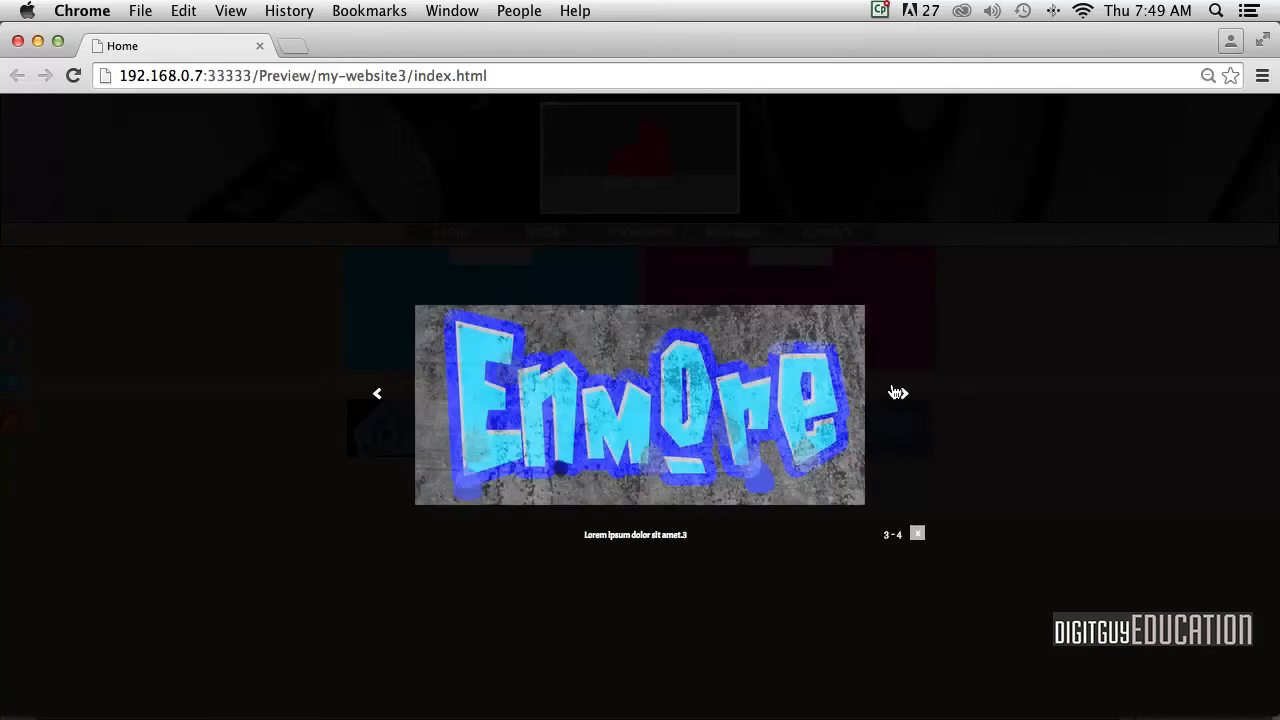
{"action": "left_click", "coordinate": [898, 392]}
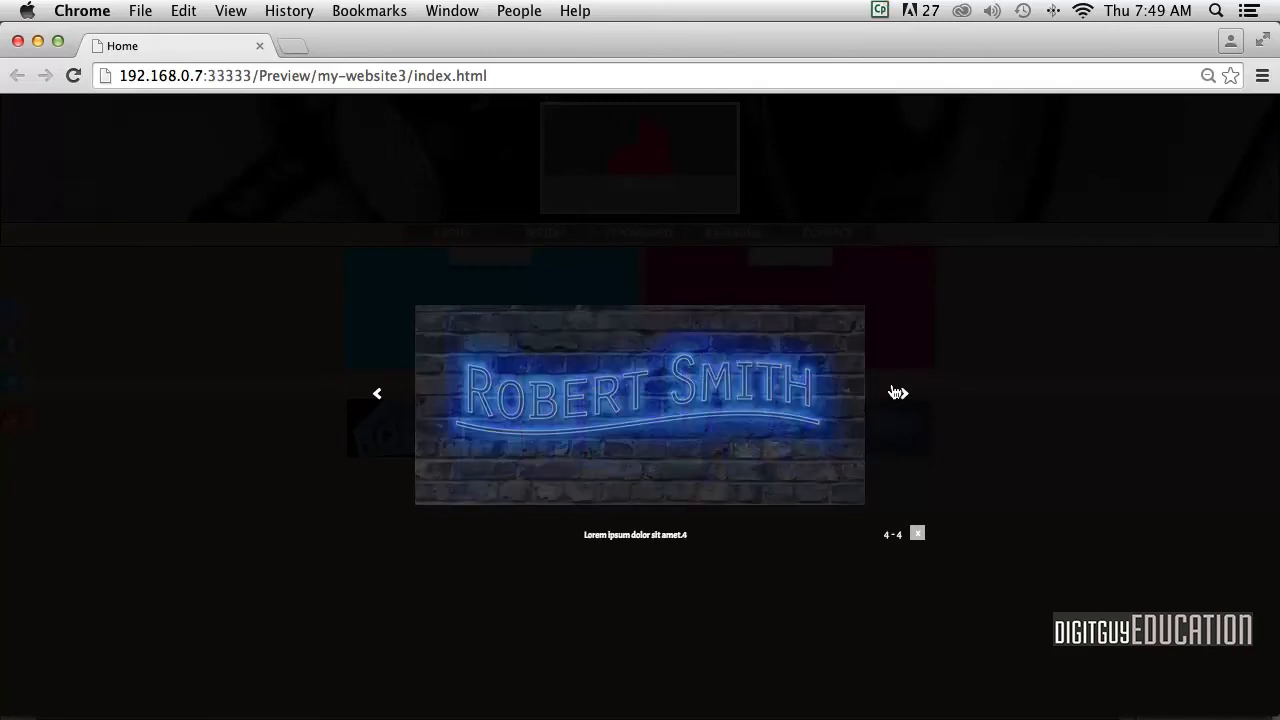
{"action": "left_click", "coordinate": [907, 531]}
{"action": "scroll", "coordinate": [822, 529], "scroll_direction": "up", "scroll_amount": 3}
{"action": "scroll", "coordinate": [822, 527], "scroll_direction": "up", "scroll_amount": 4}
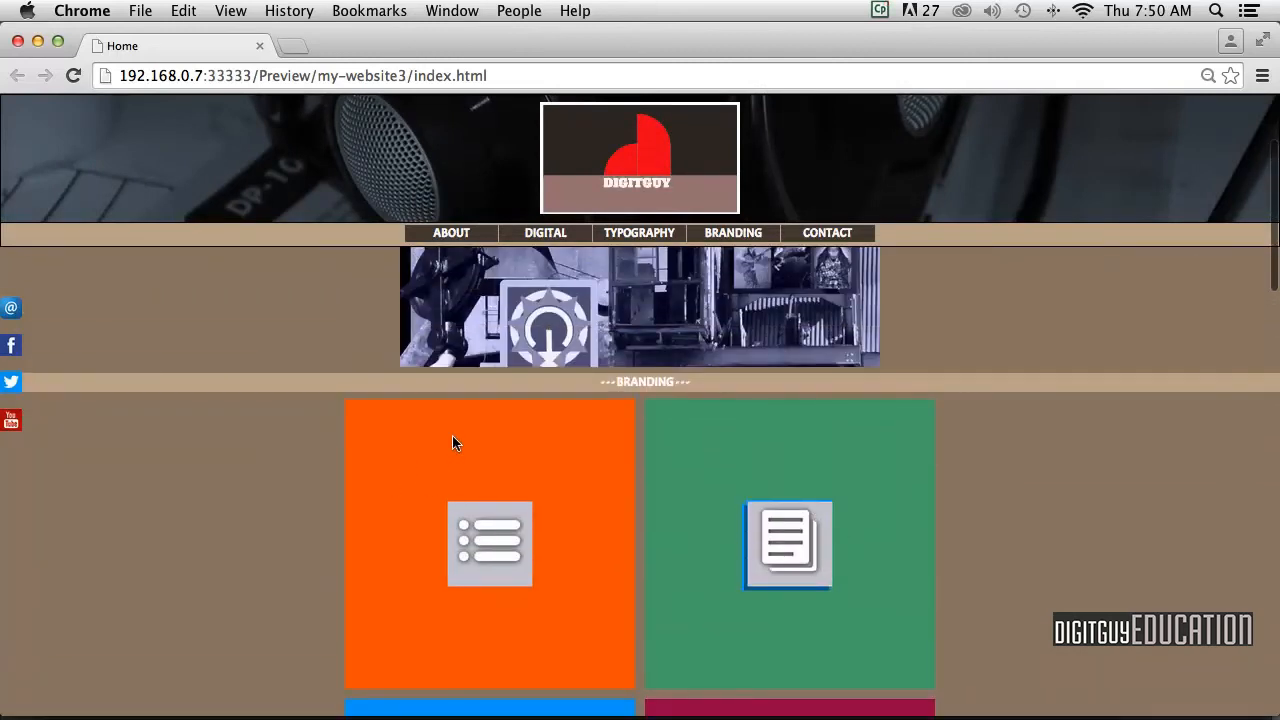
{"action": "scroll", "coordinate": [986, 485], "scroll_direction": "down", "scroll_amount": 5}
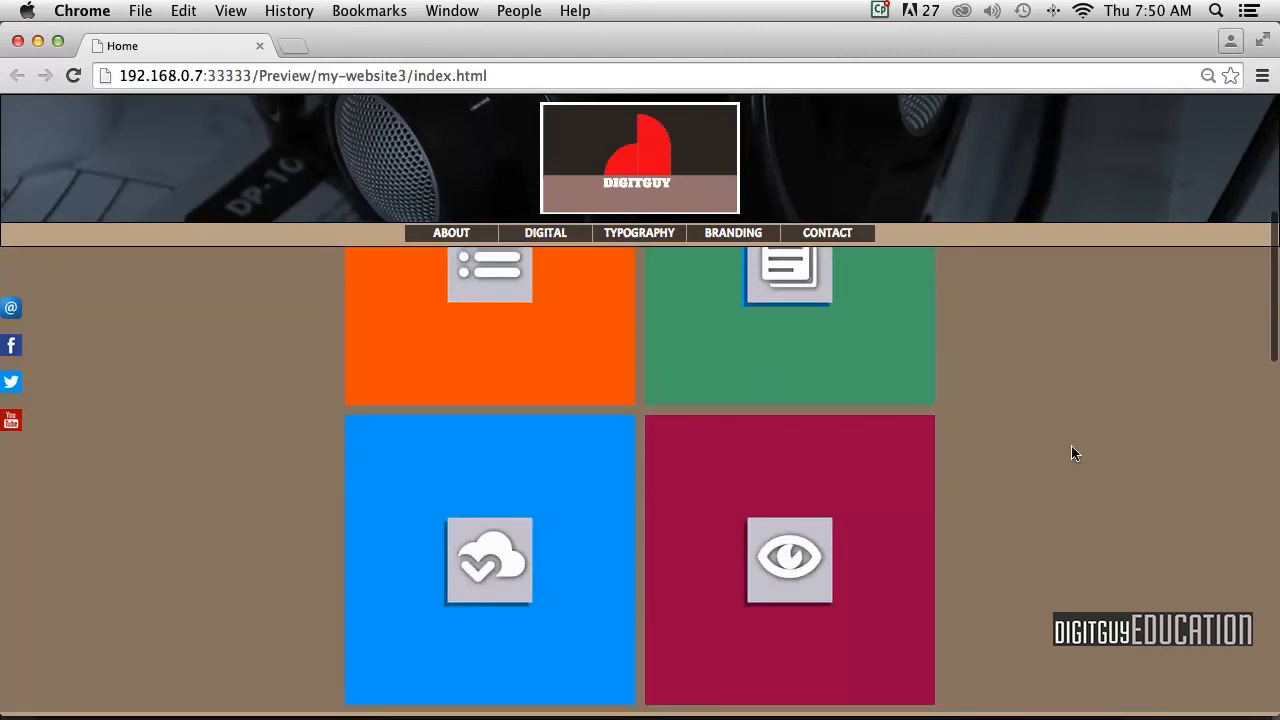
{"action": "scroll", "coordinate": [1020, 477], "scroll_direction": "down", "scroll_amount": 5}
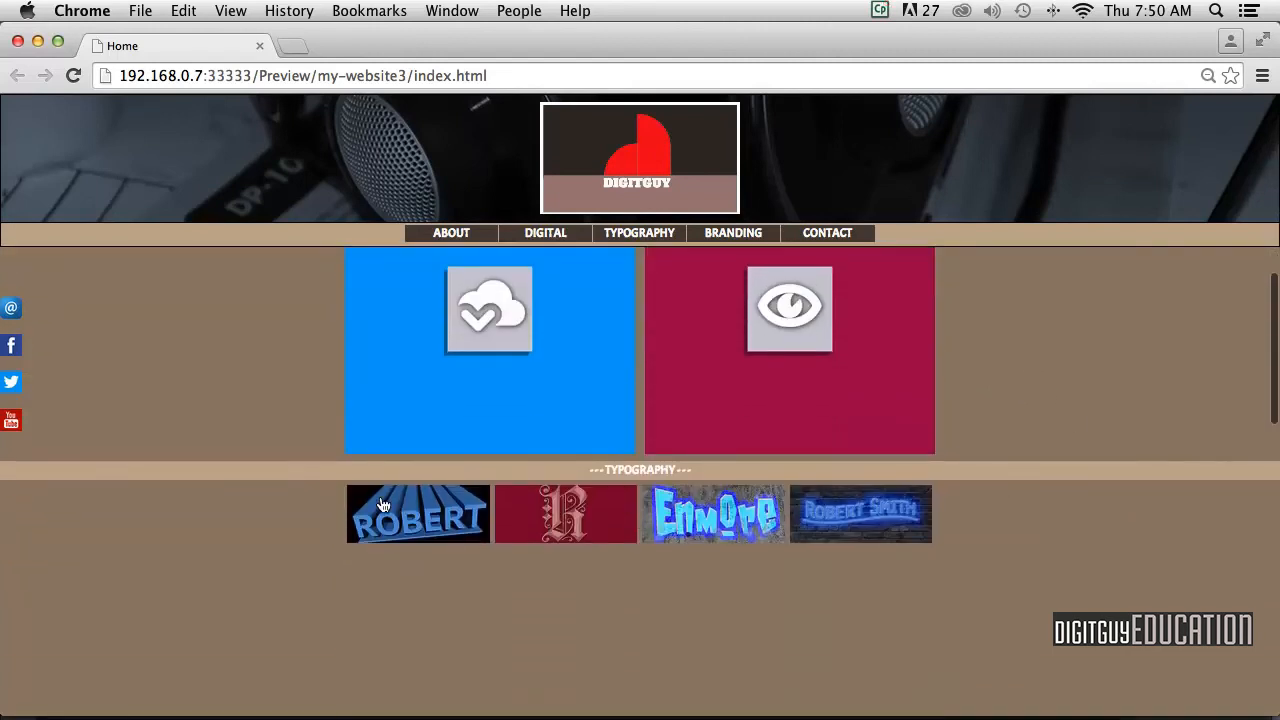